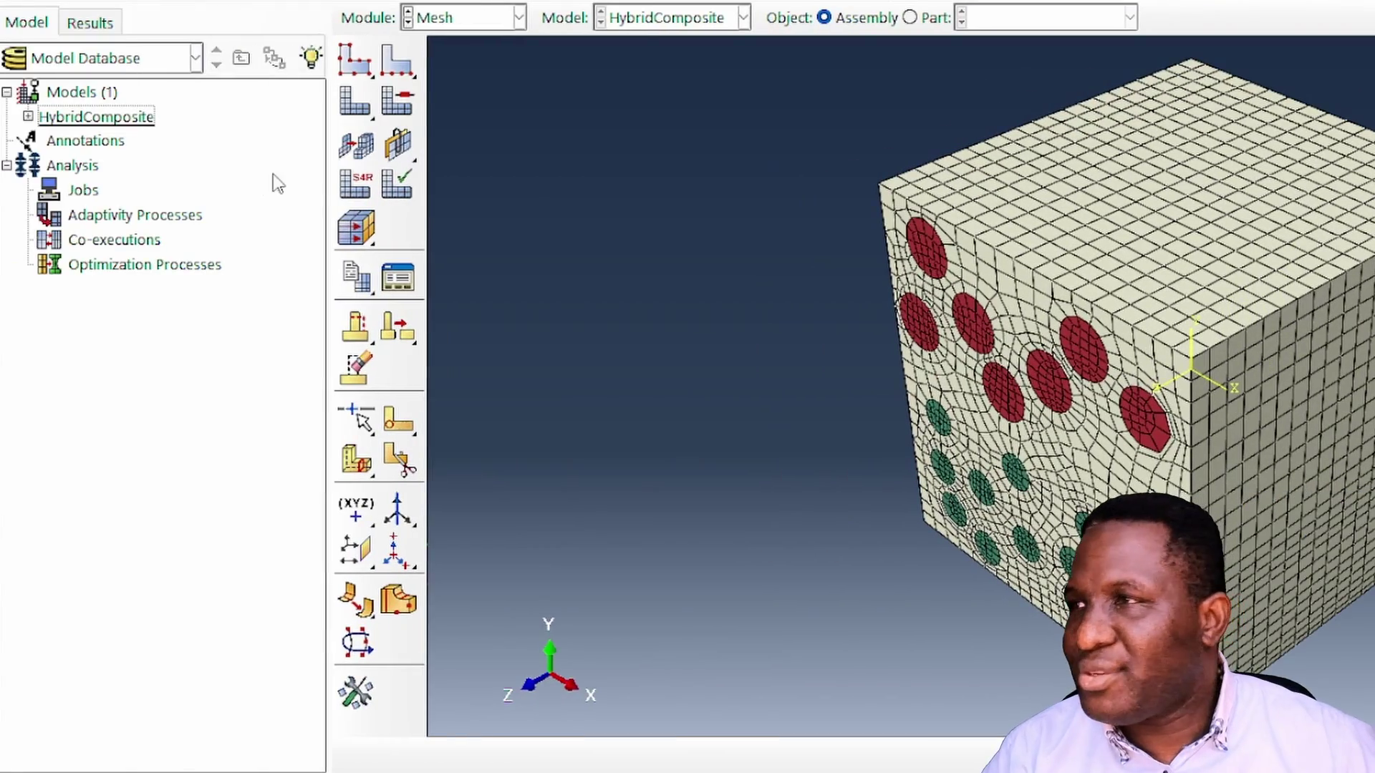
- Create an assembly geometry set named XFront from the cube's positive X face, selecting faces by face angle
left_click(28, 116)
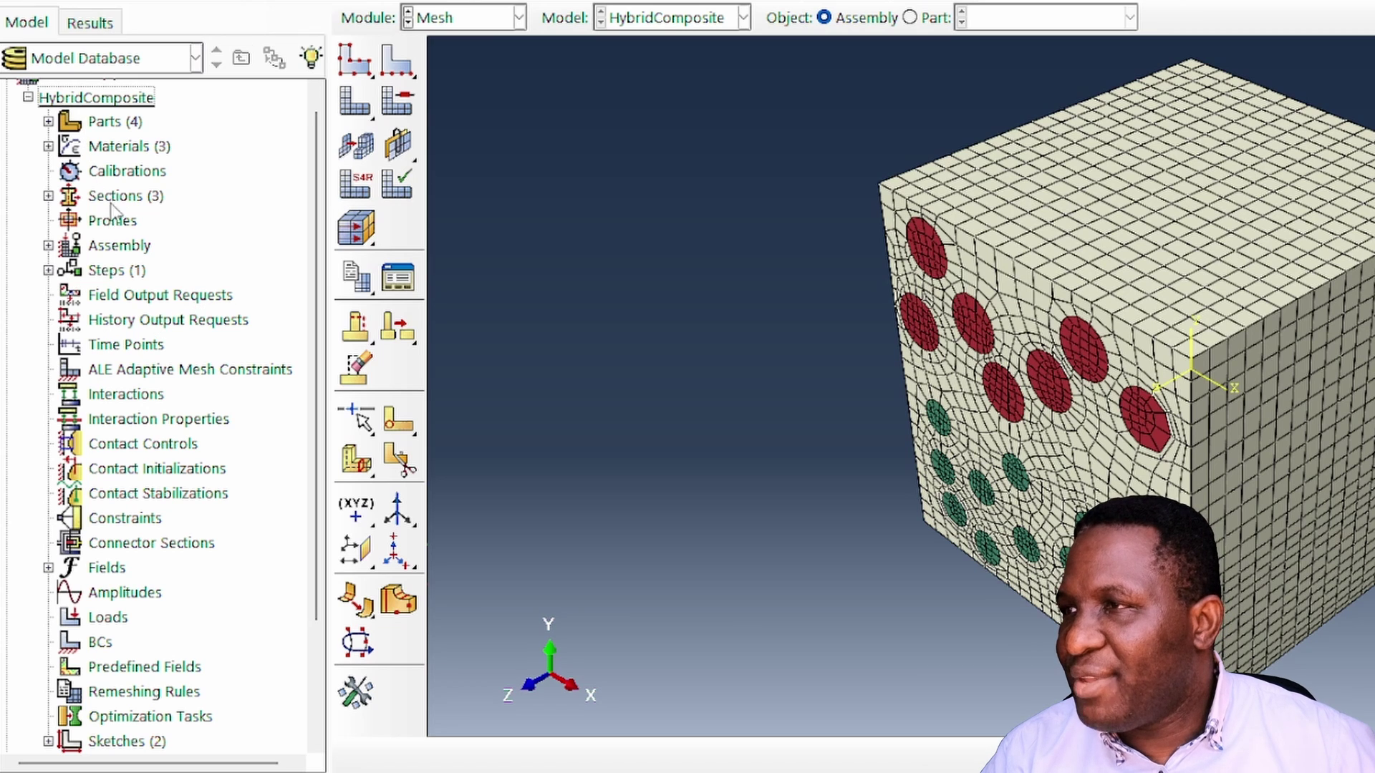
left_click(47, 246)
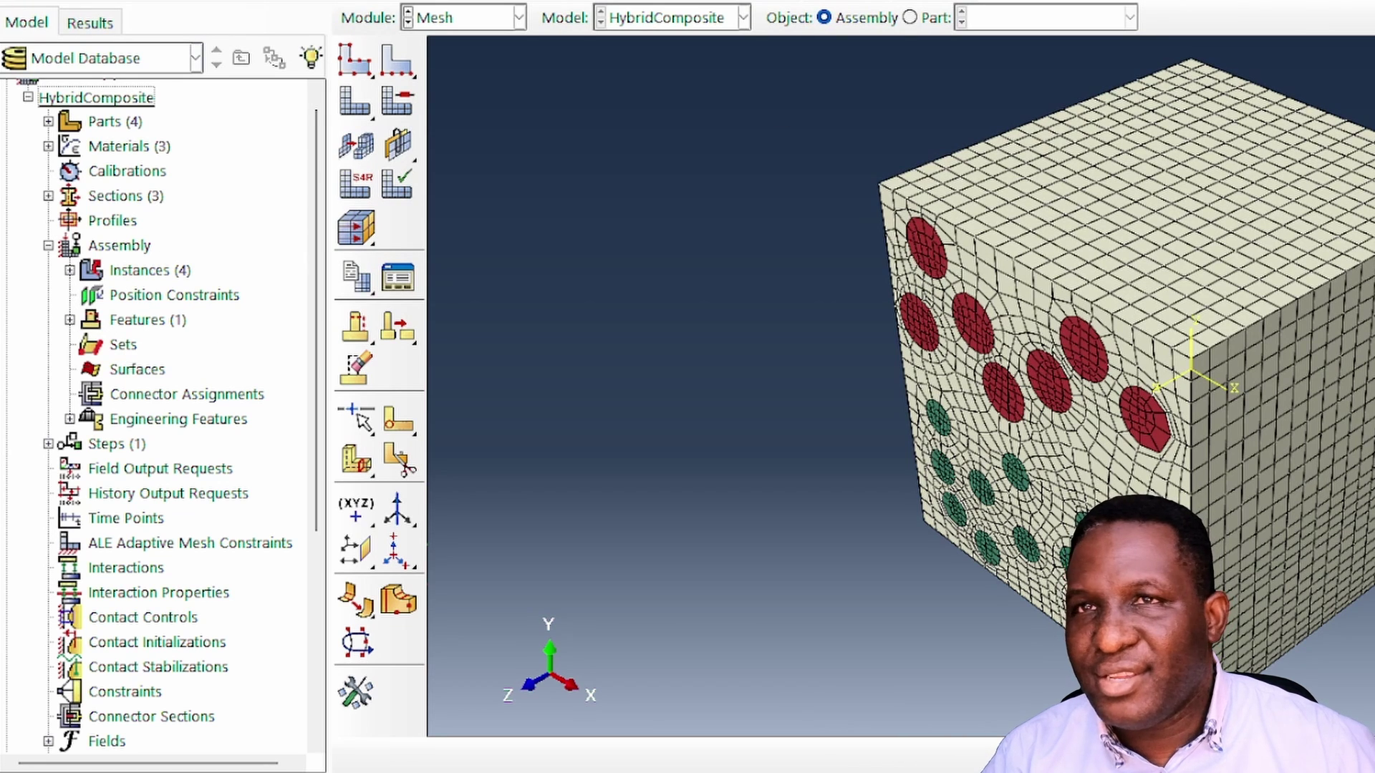
double_click(123, 347)
type("X")
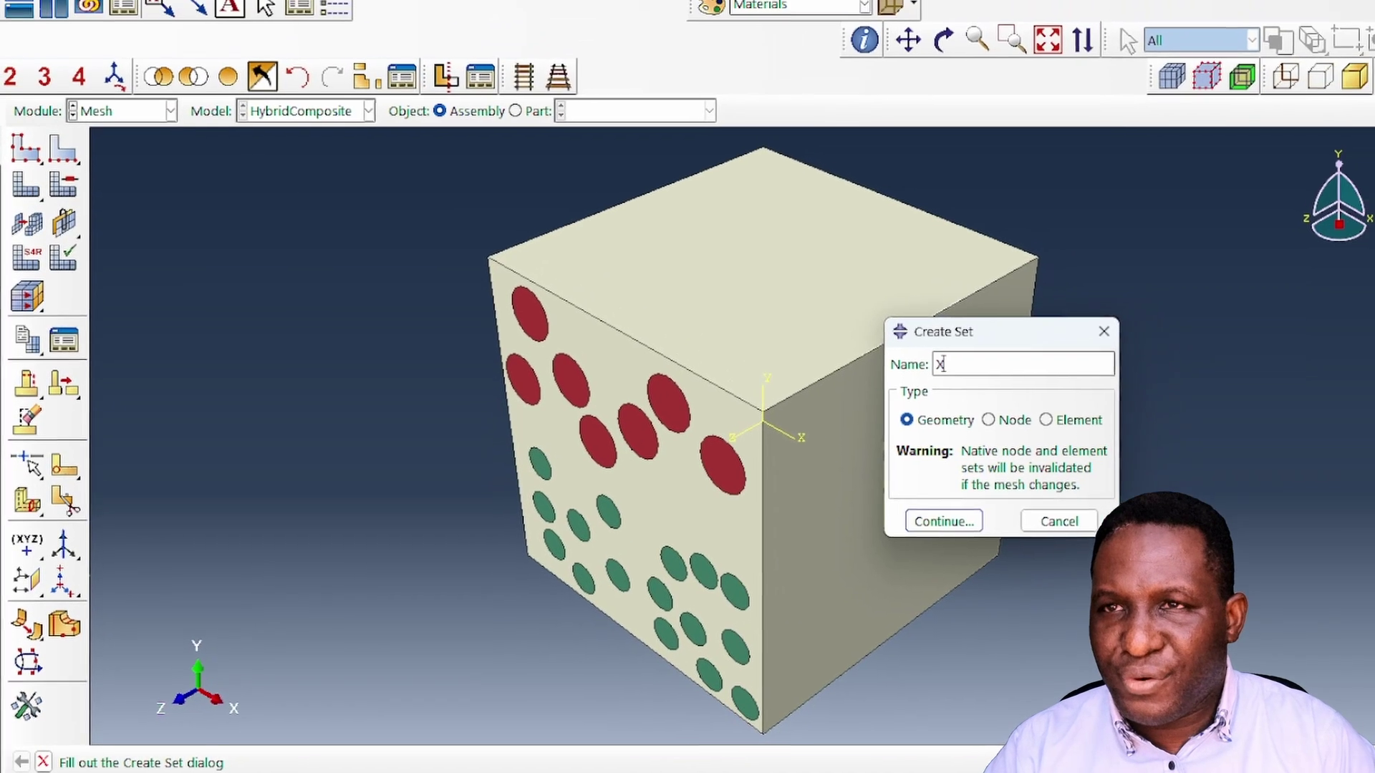
type("Front")
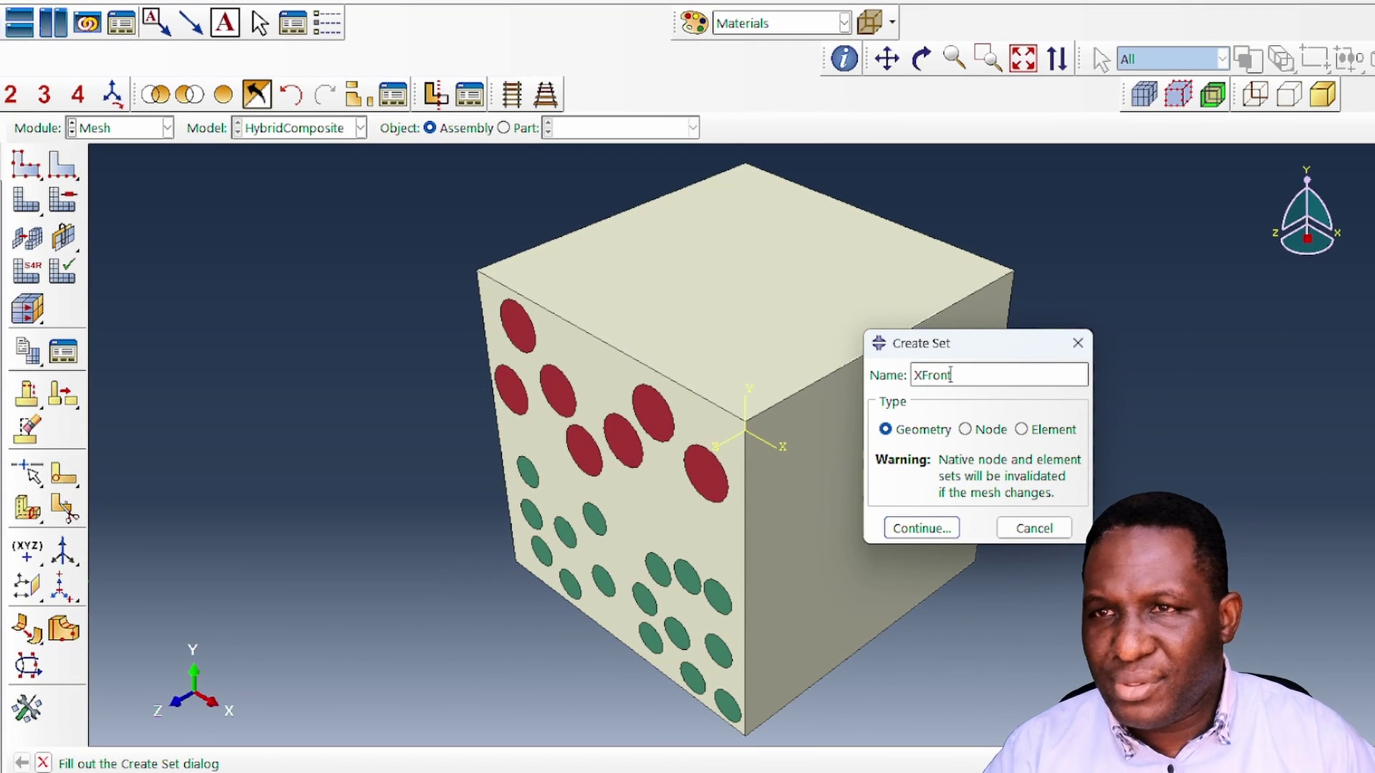
left_click(921, 528)
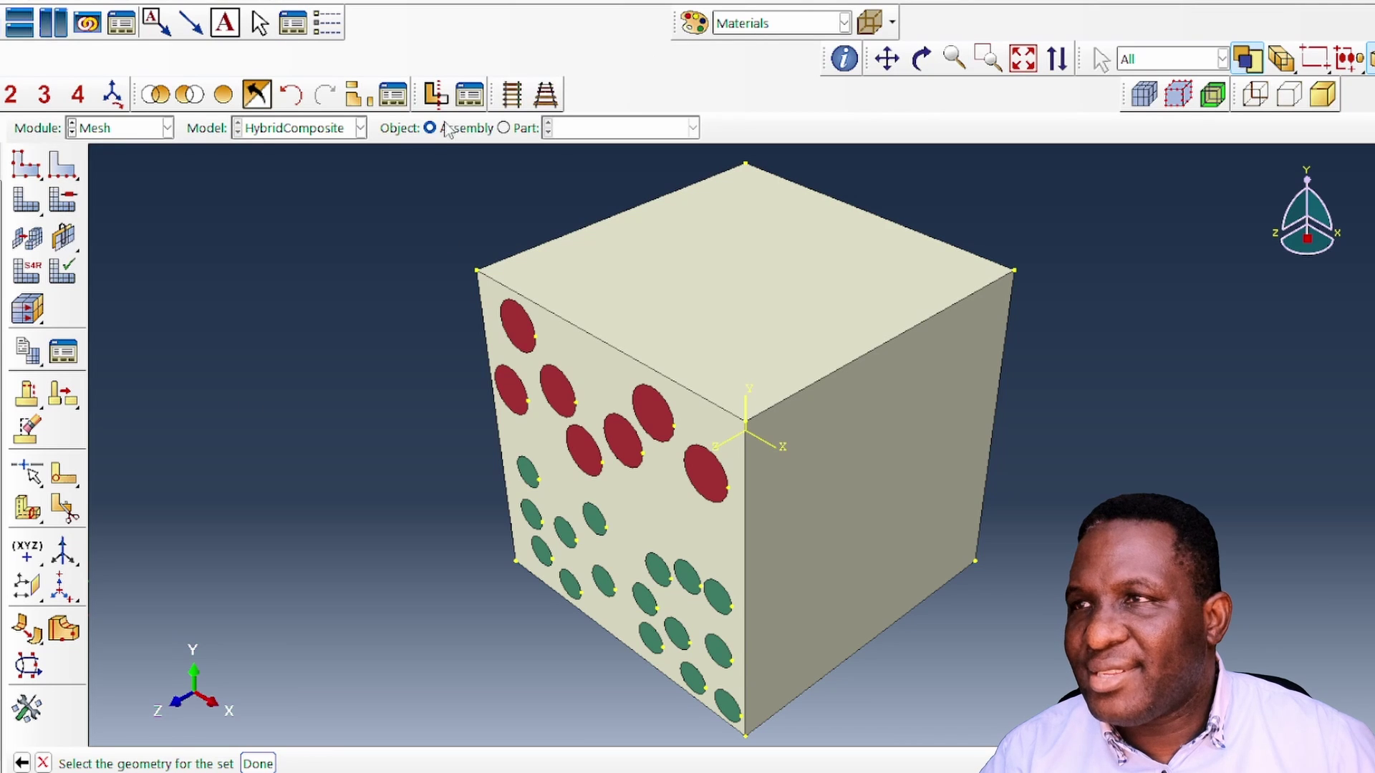
left_click(1163, 64)
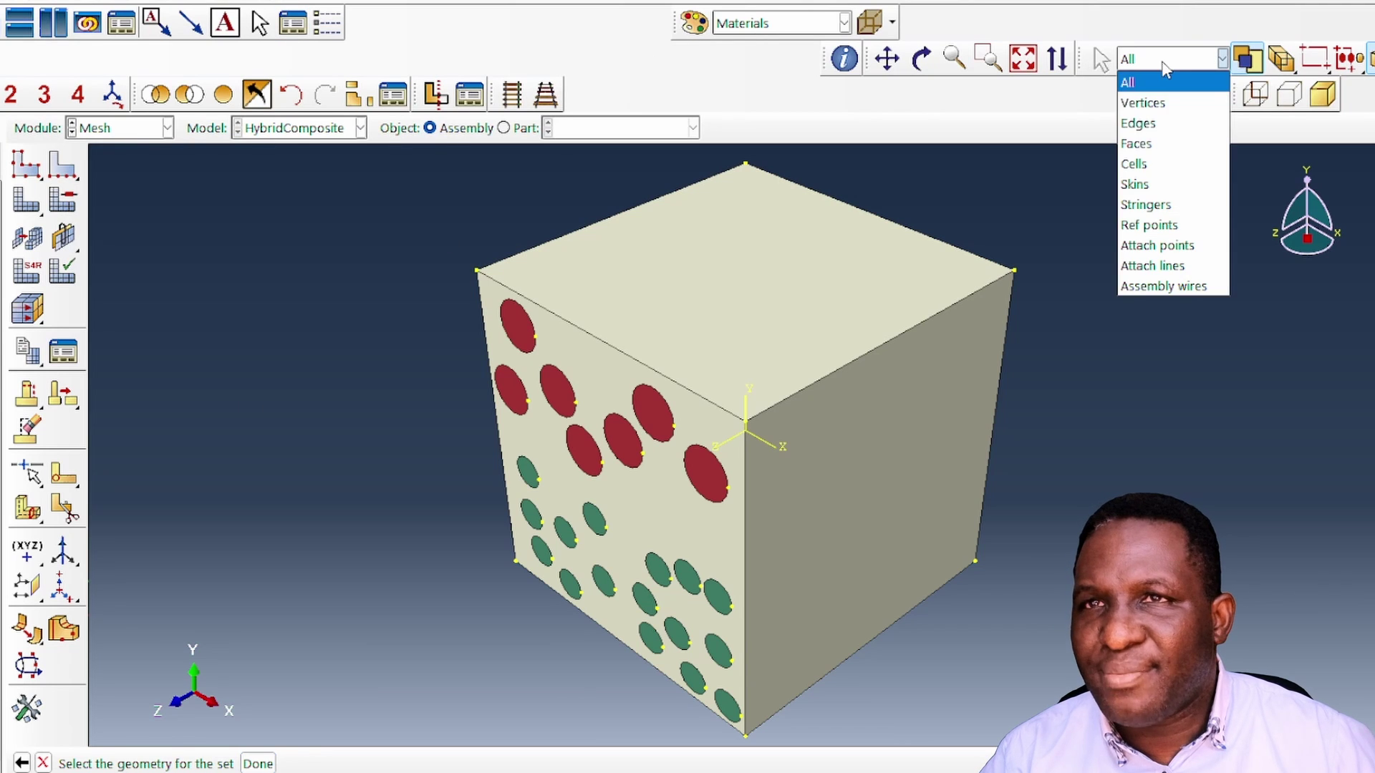
left_click(1151, 141)
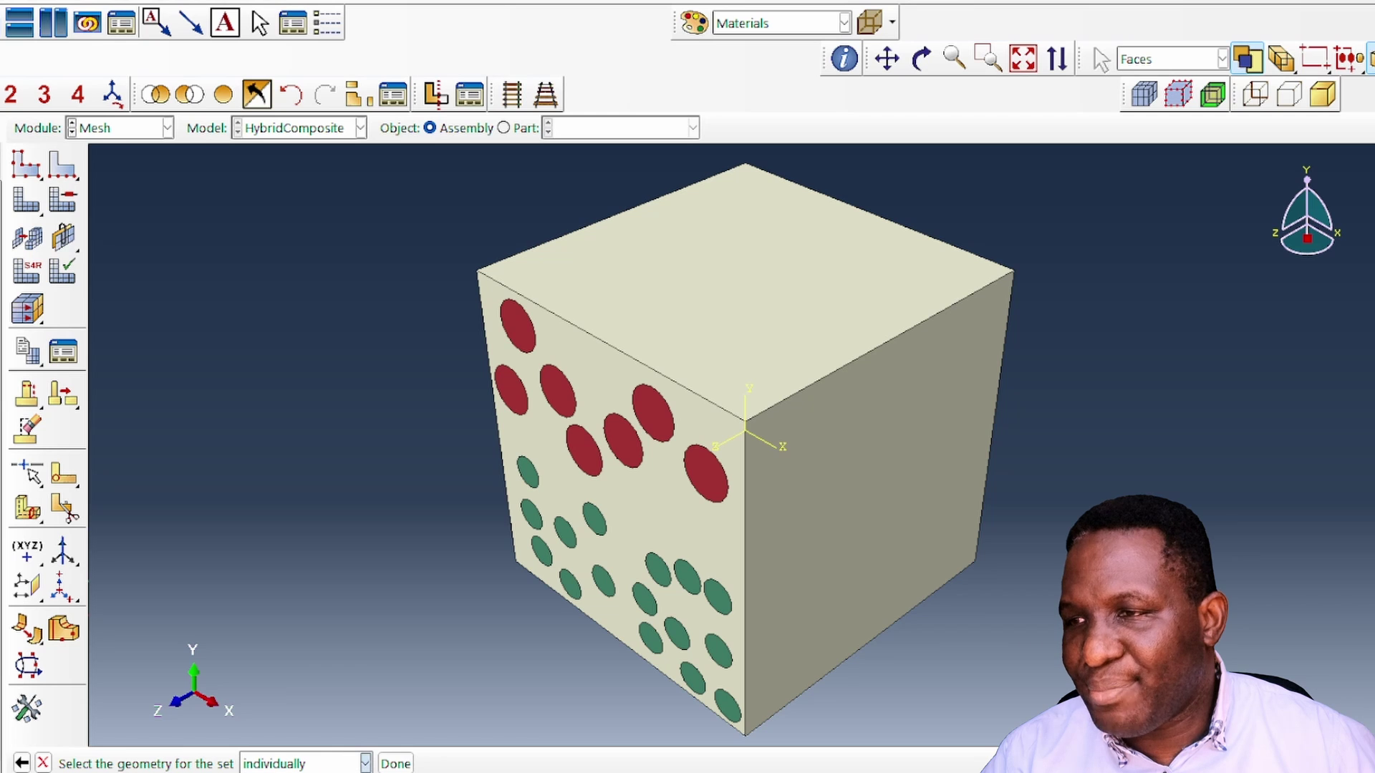
key("Down")
left_click(849, 607)
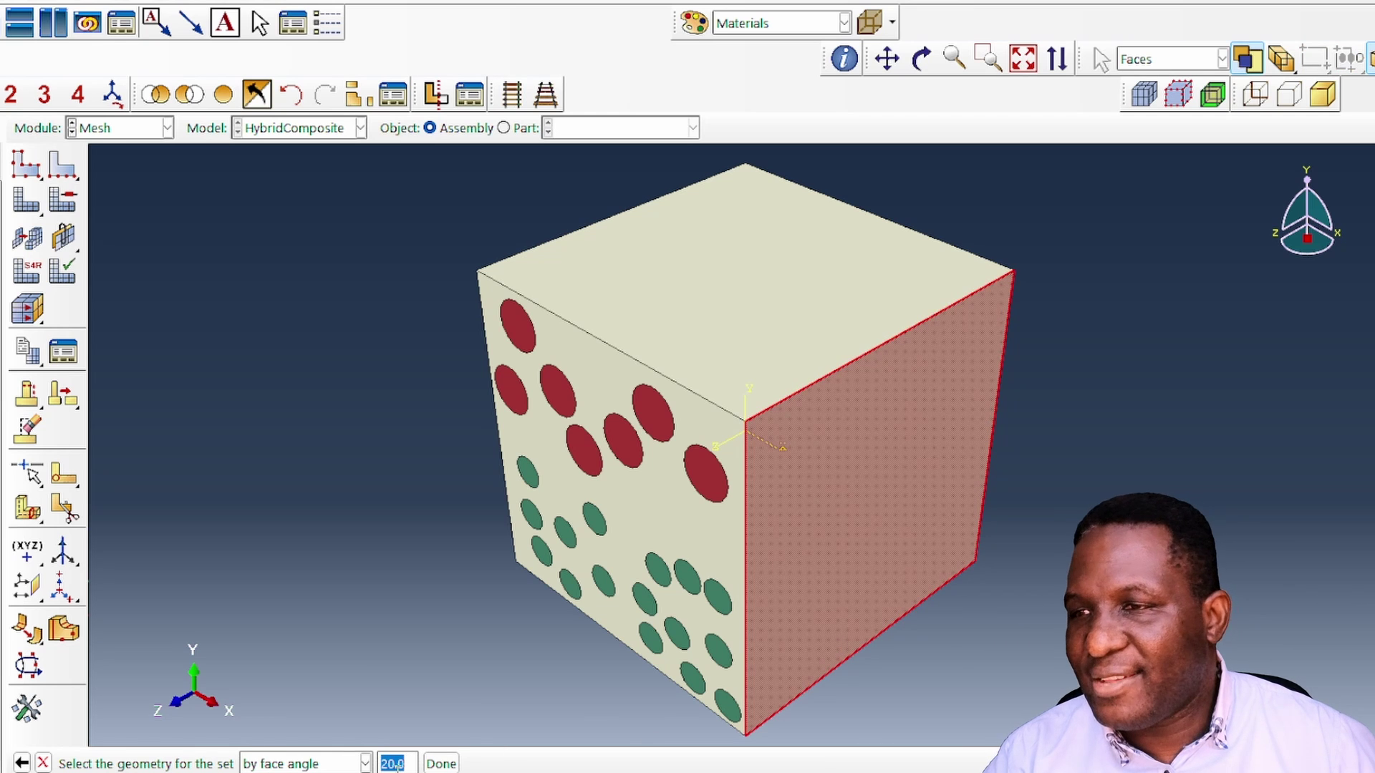
left_click(441, 764)
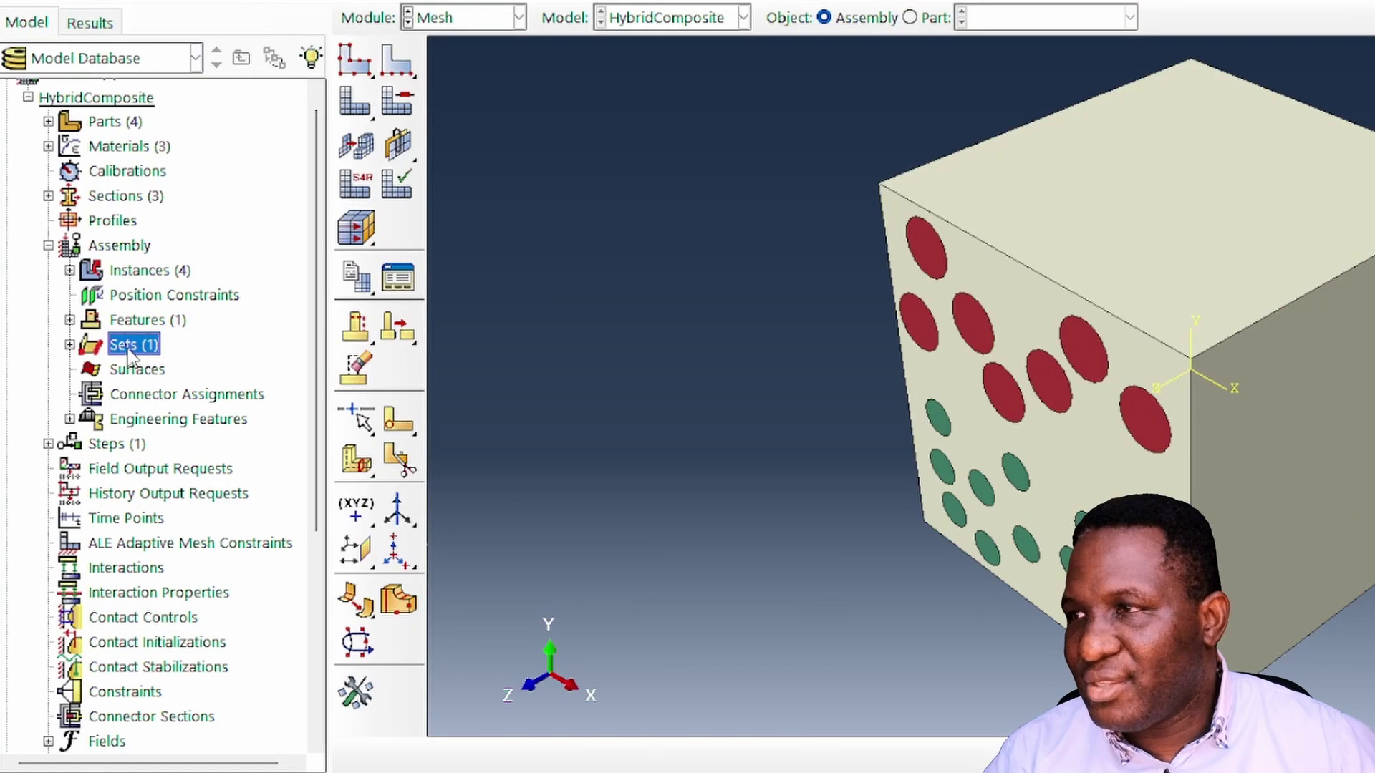
- Create an assembly geometry set named YTop from the cube's top face
type("YTop")
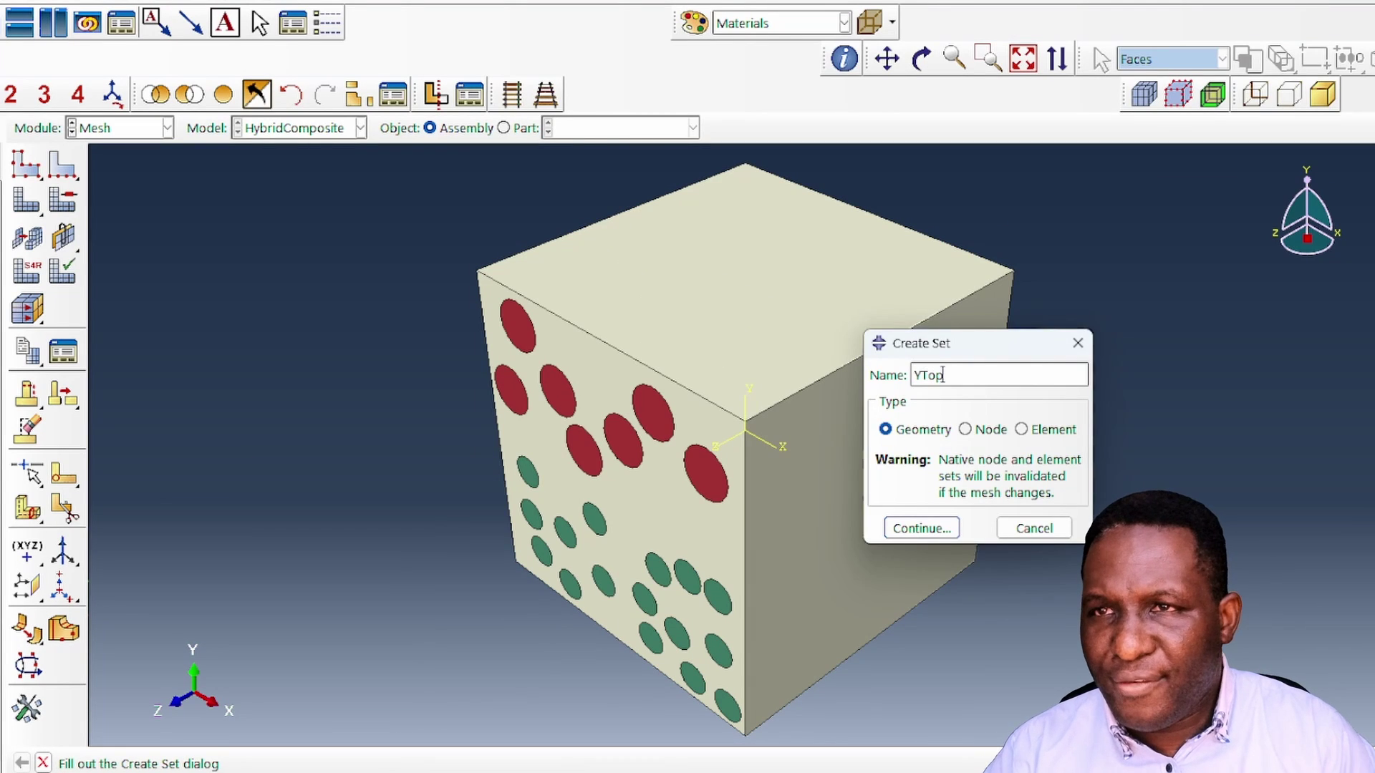
key("Return")
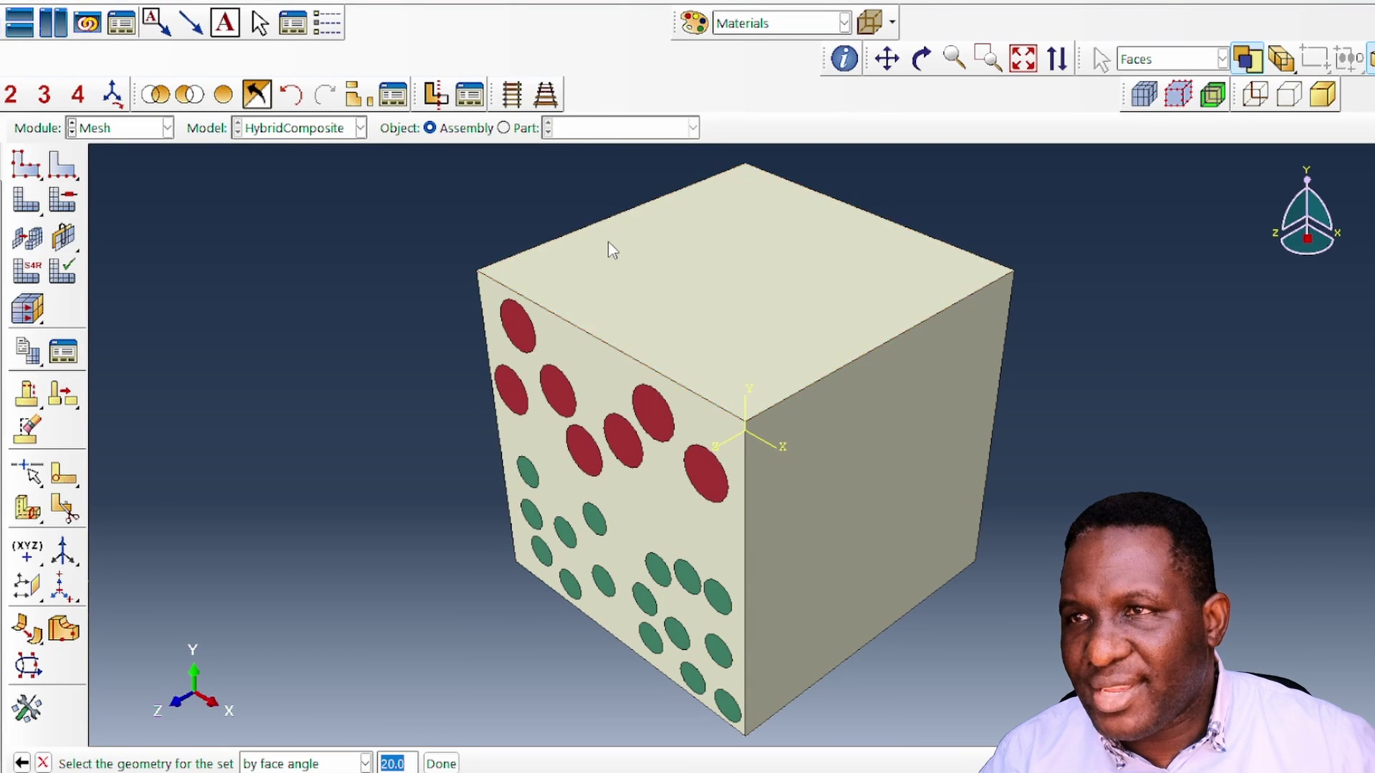
left_click(608, 243)
left_click(441, 764)
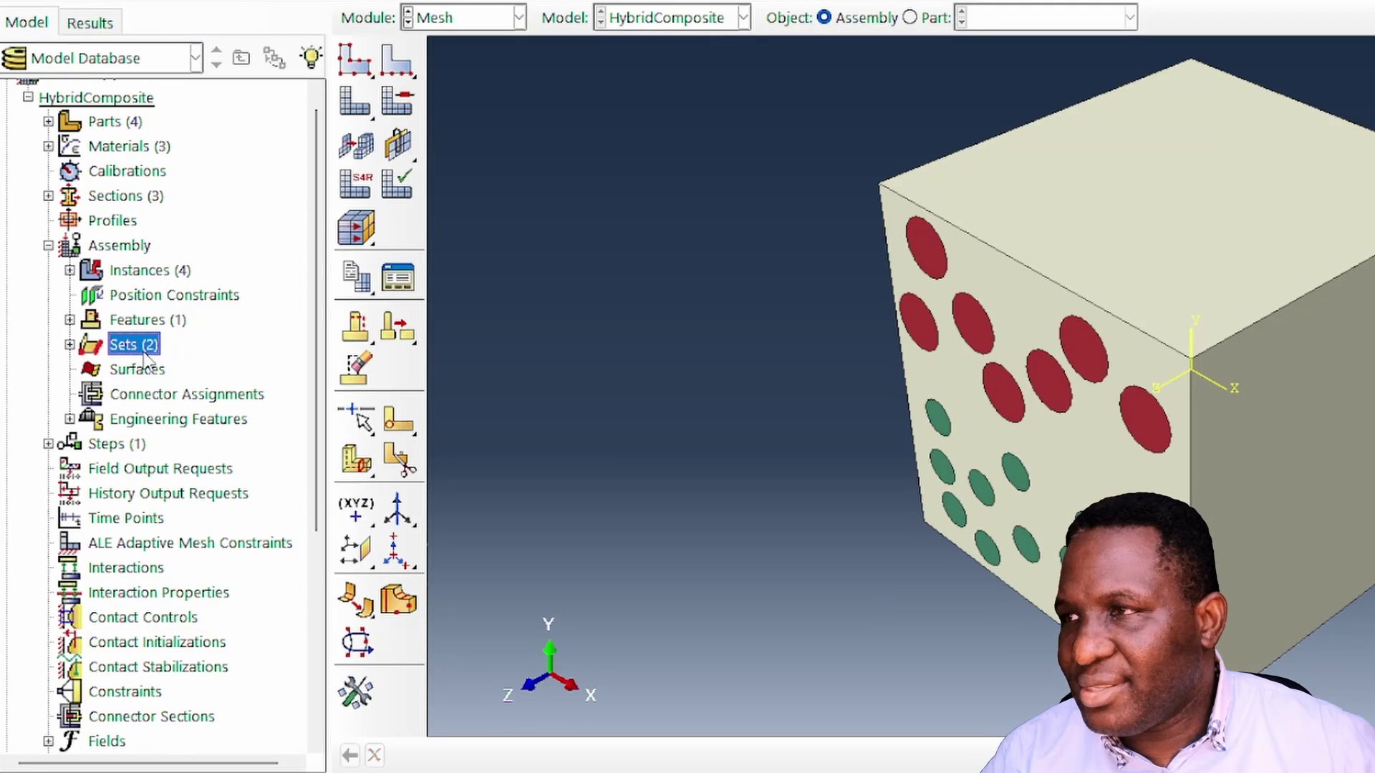
- Create an assembly geometry set named ZFront from the whole positive Z face, including all fibre ends
double_click(136, 345)
type("ZFront")
left_click(922, 528)
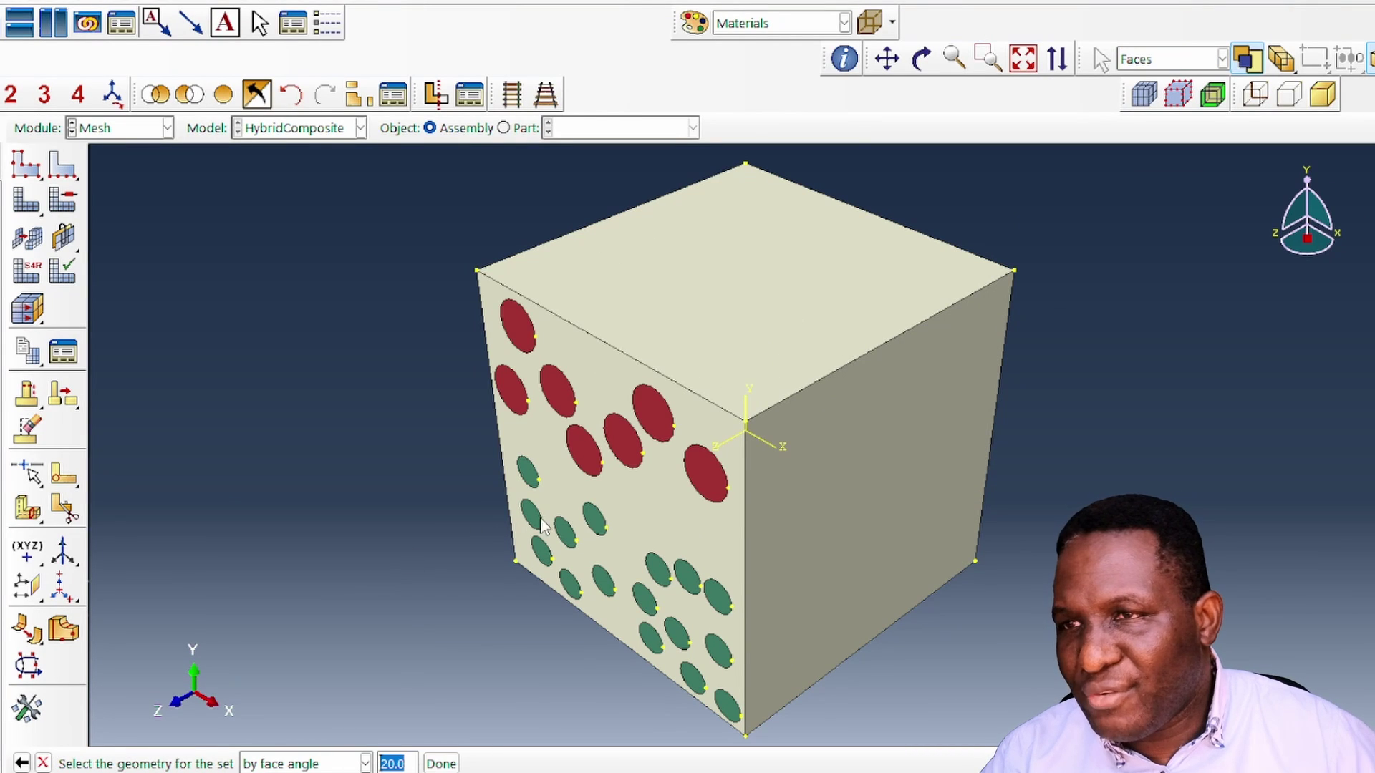
left_click(608, 492)
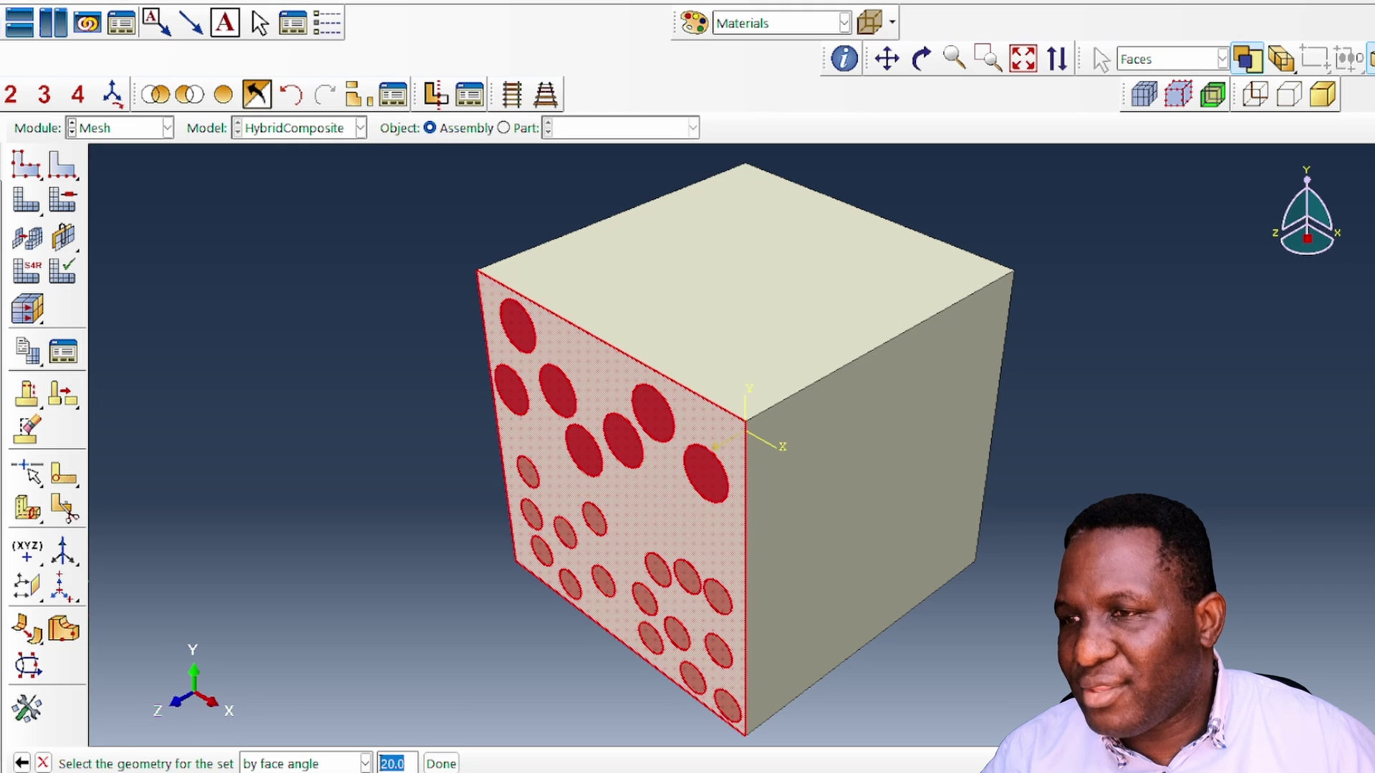
left_click(441, 764)
- Create an assembly geometry set named XBack from the cube's negative X face, opposite XFront
left_click(923, 59)
left_click_drag(997, 393, 649, 630)
left_click_drag(724, 423, 630, 386)
right_click(433, 356)
left_click(501, 500)
double_click(132, 345)
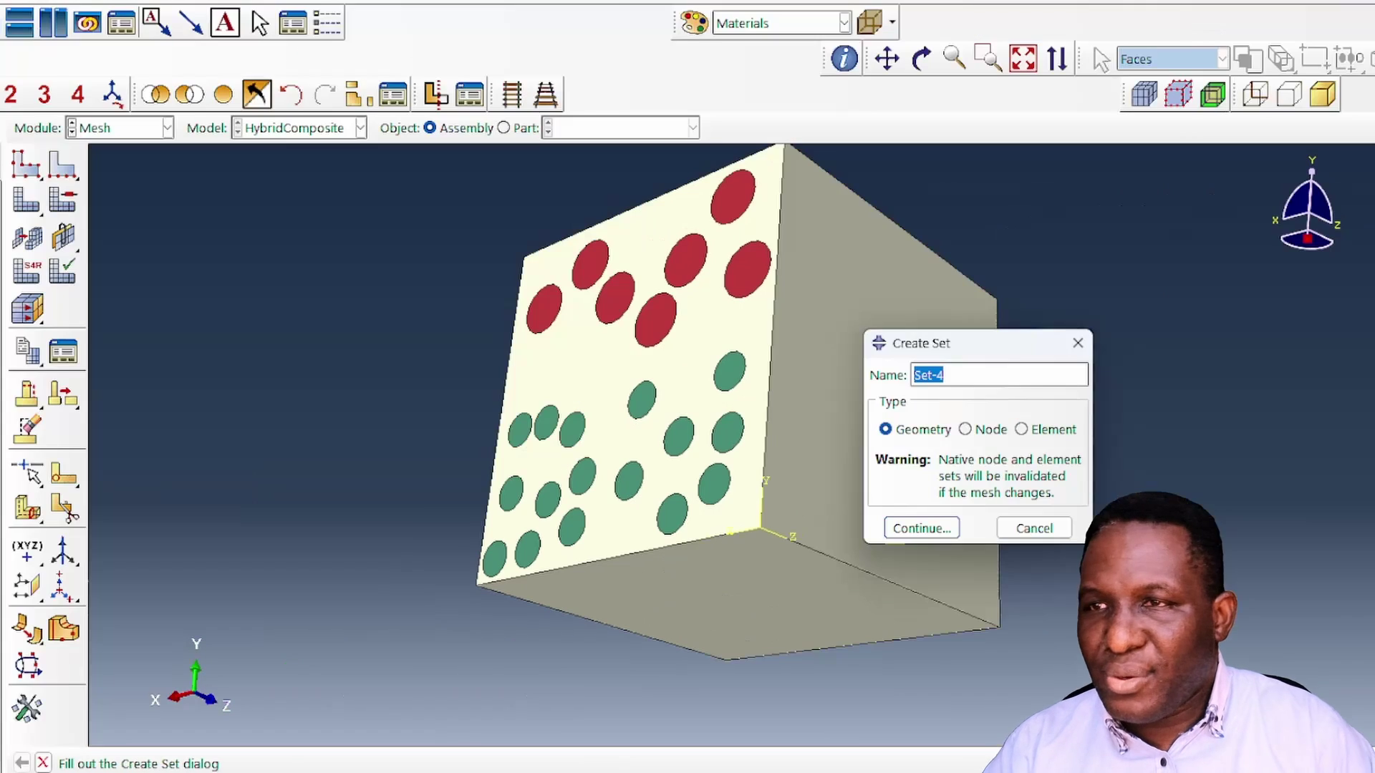
type("XBack")
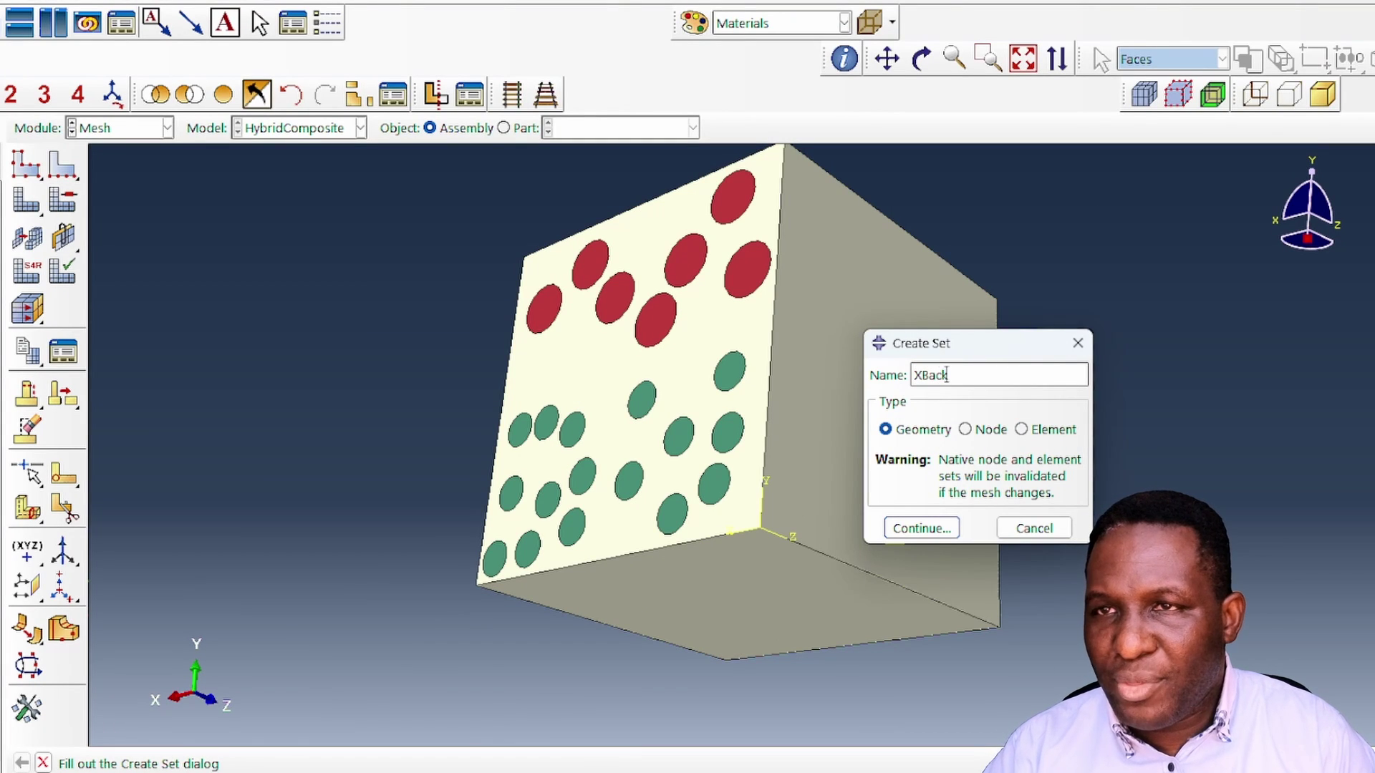
key("Return")
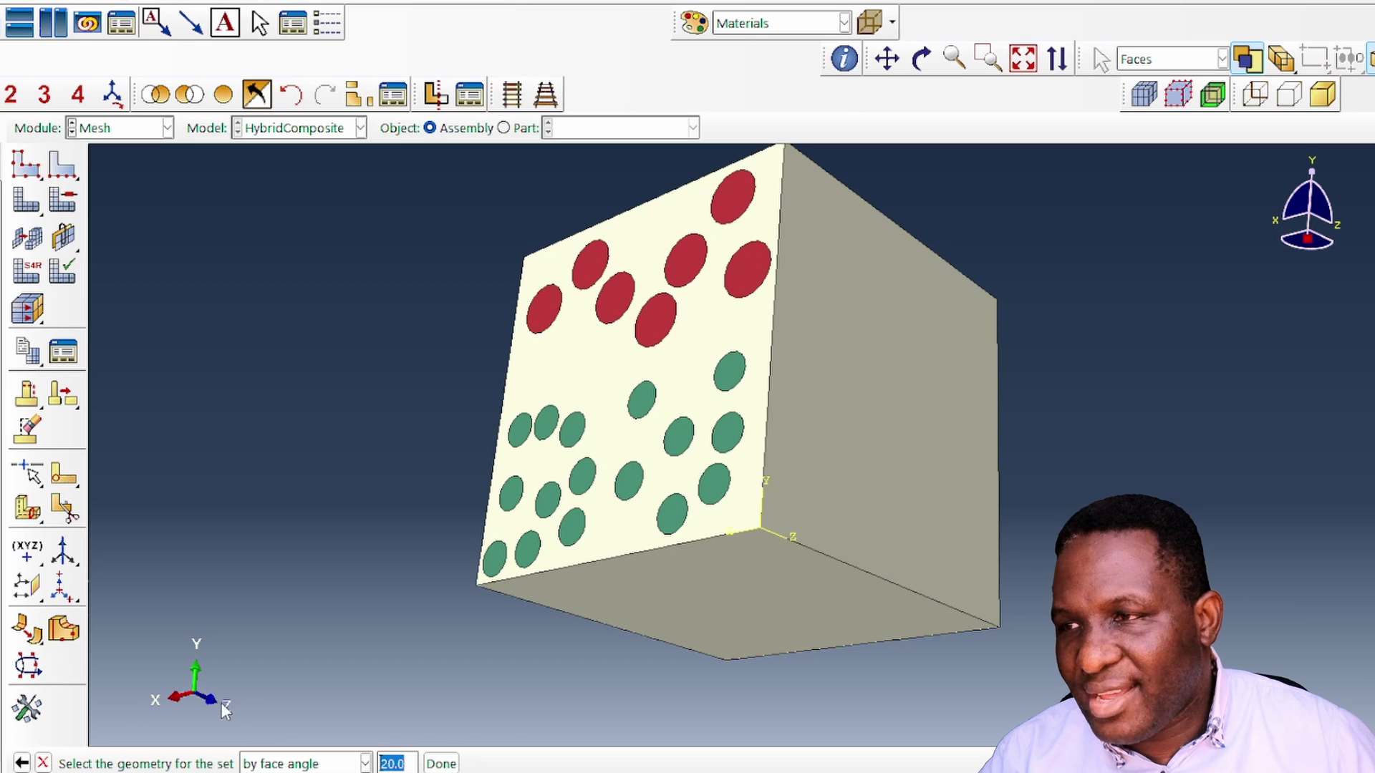
left_click(903, 398)
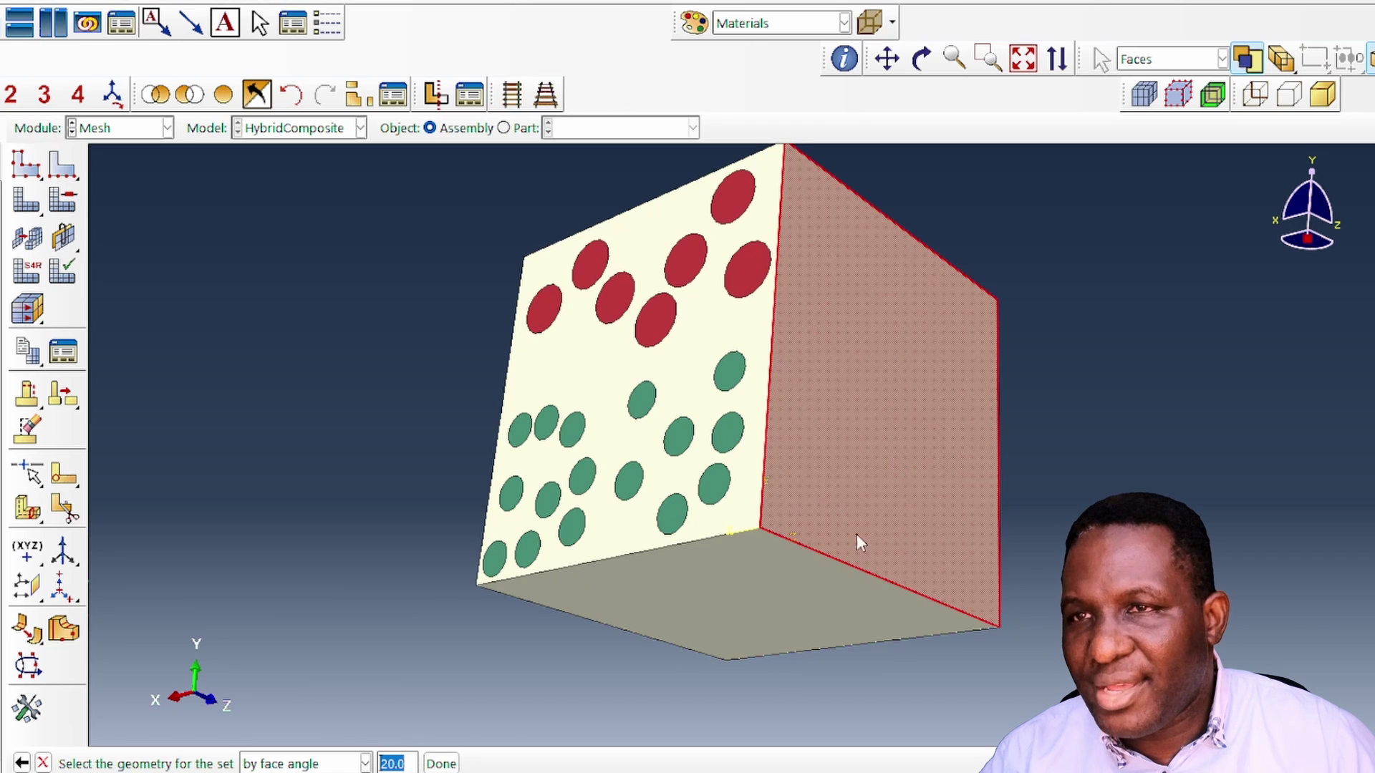
left_click(441, 764)
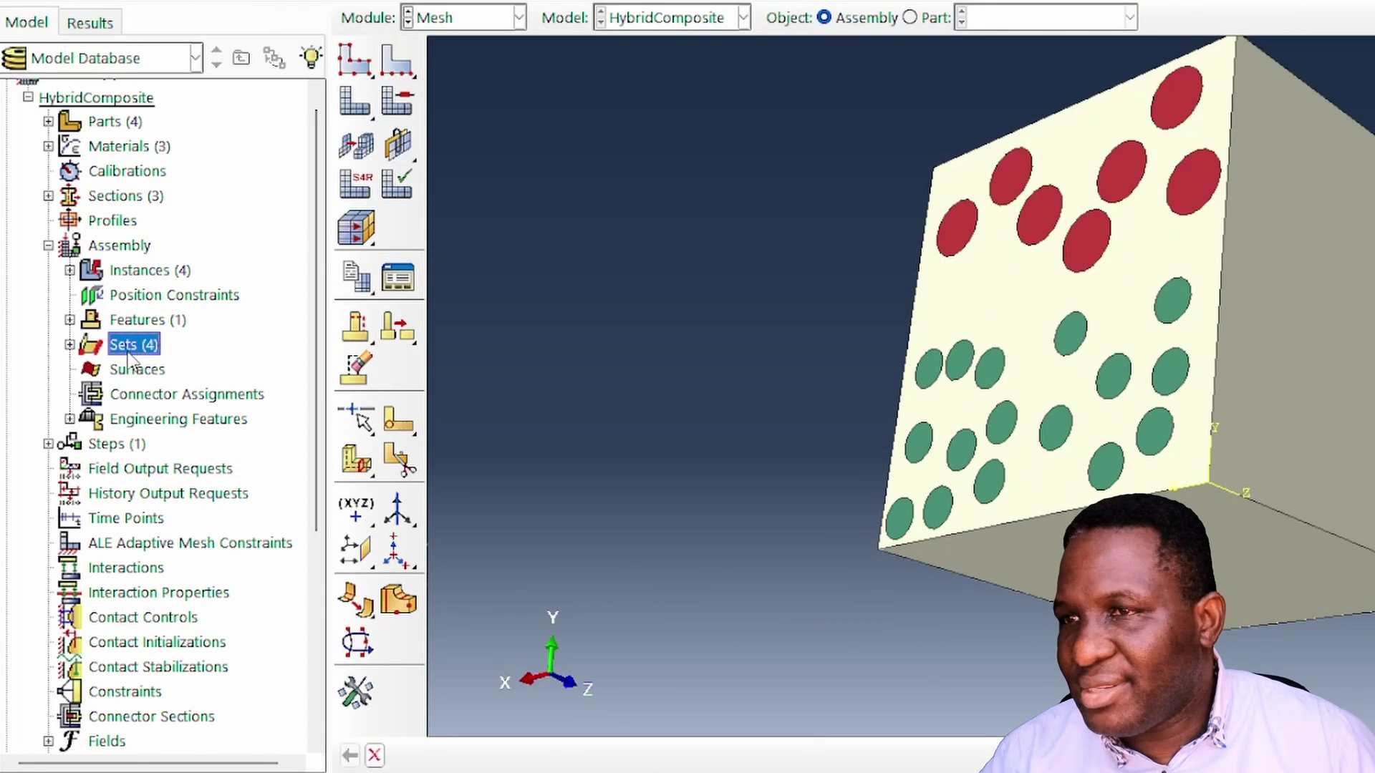
- Create an assembly geometry set named YBase from the cube's bottom face
double_click(130, 346)
type("YBase")
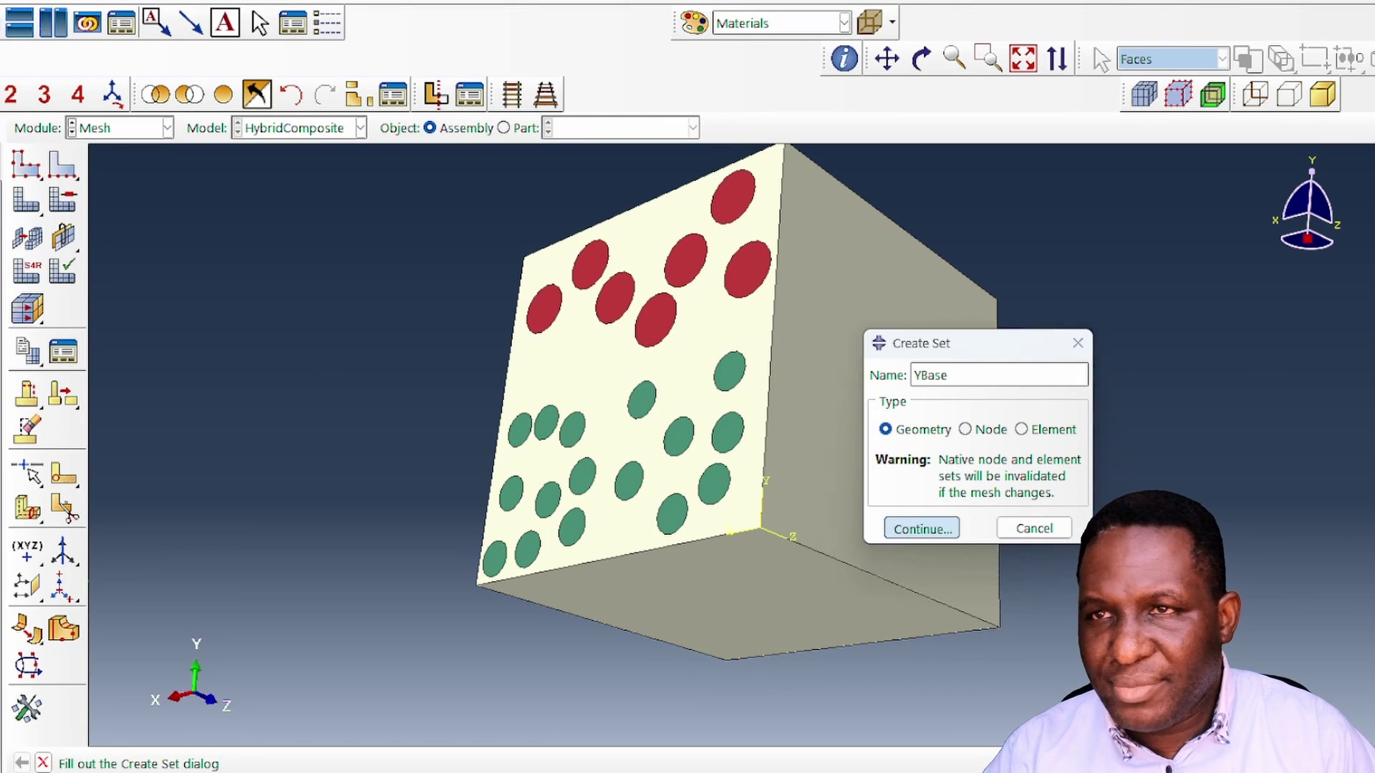
key("Return")
left_click(763, 594)
left_click(441, 763)
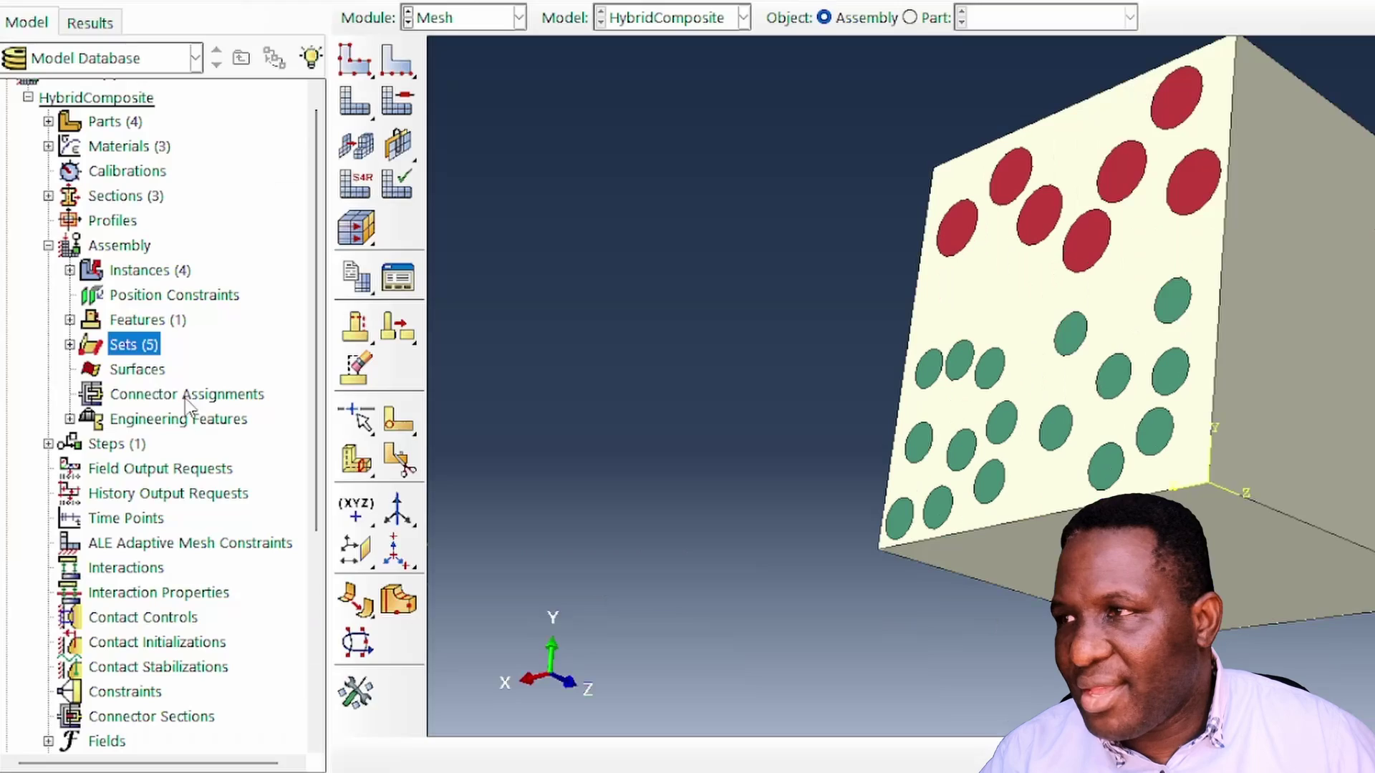
- Create an assembly geometry set named ZBack from the whole negative Z face, including all fibre ends
double_click(133, 345)
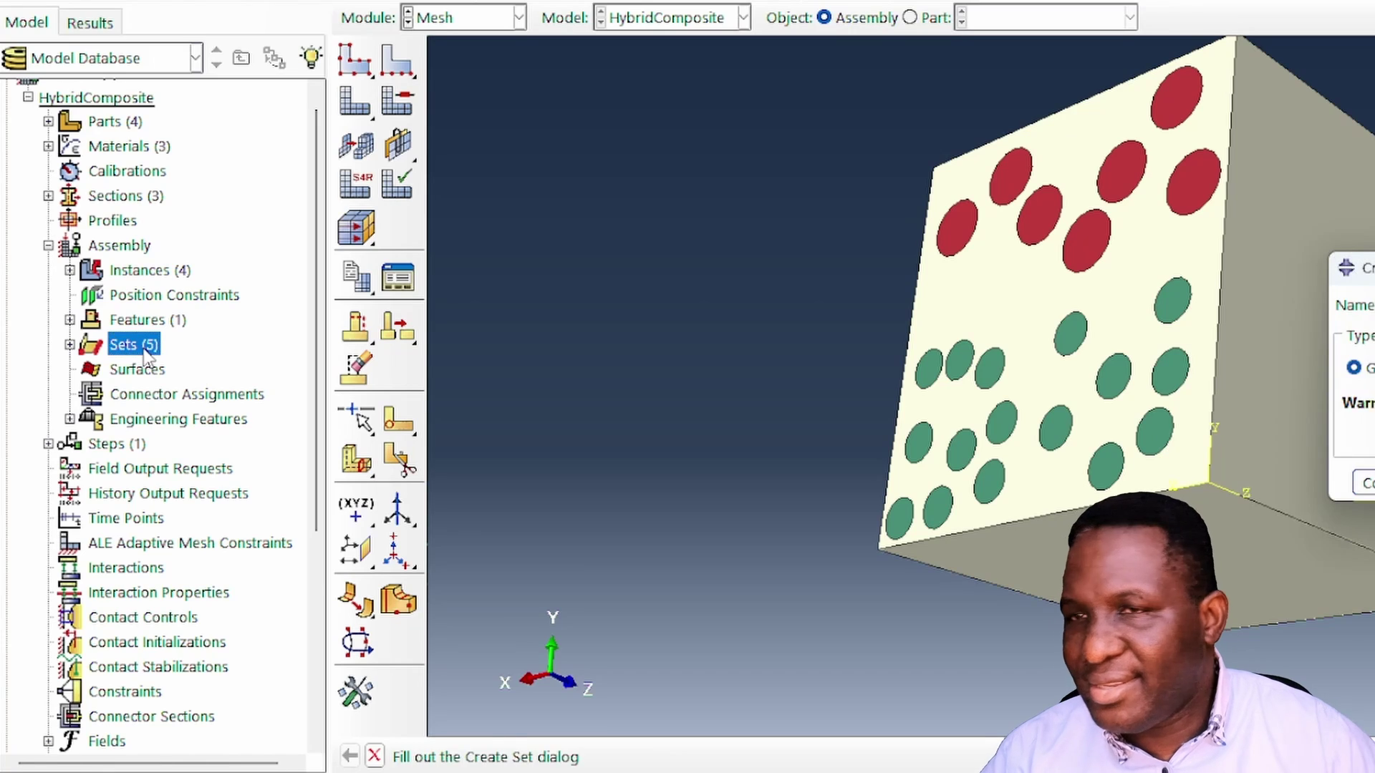
type("ZBack")
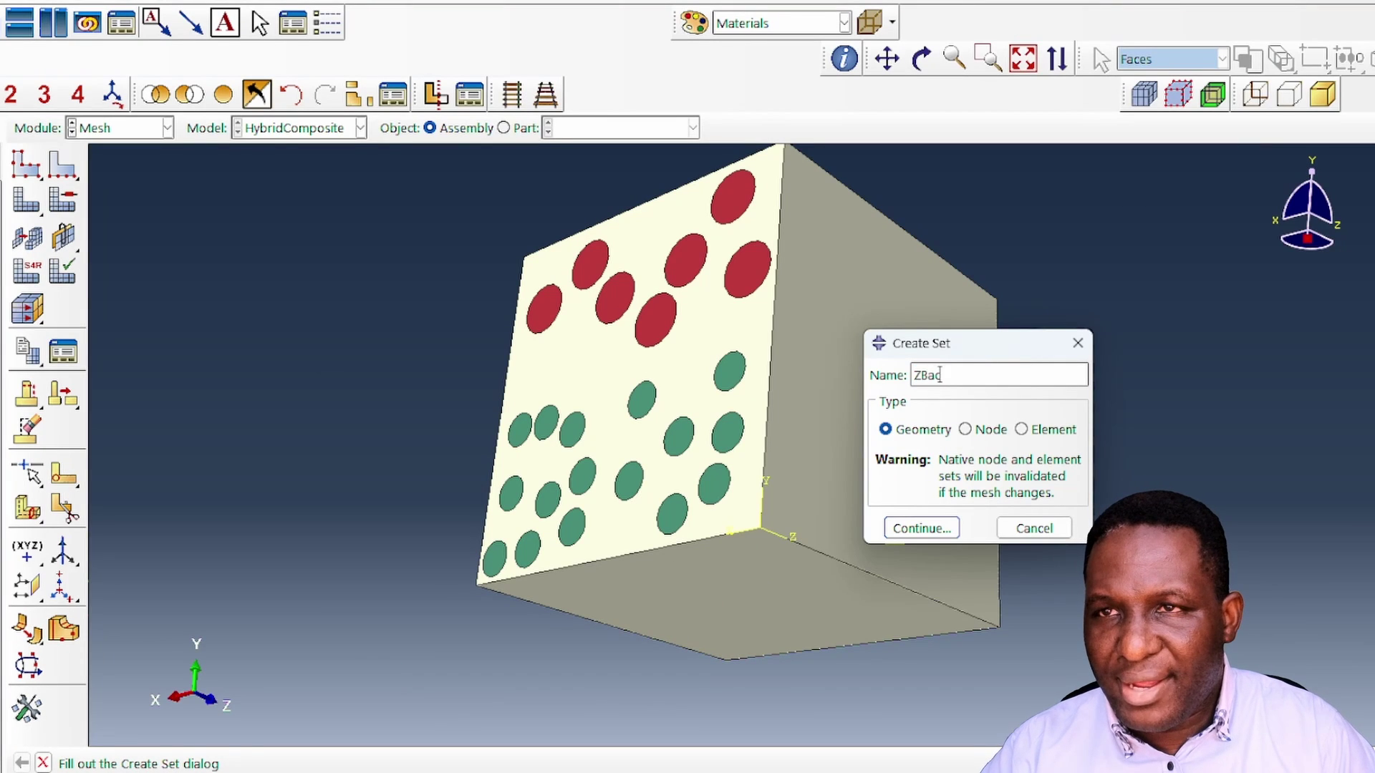
key("Return")
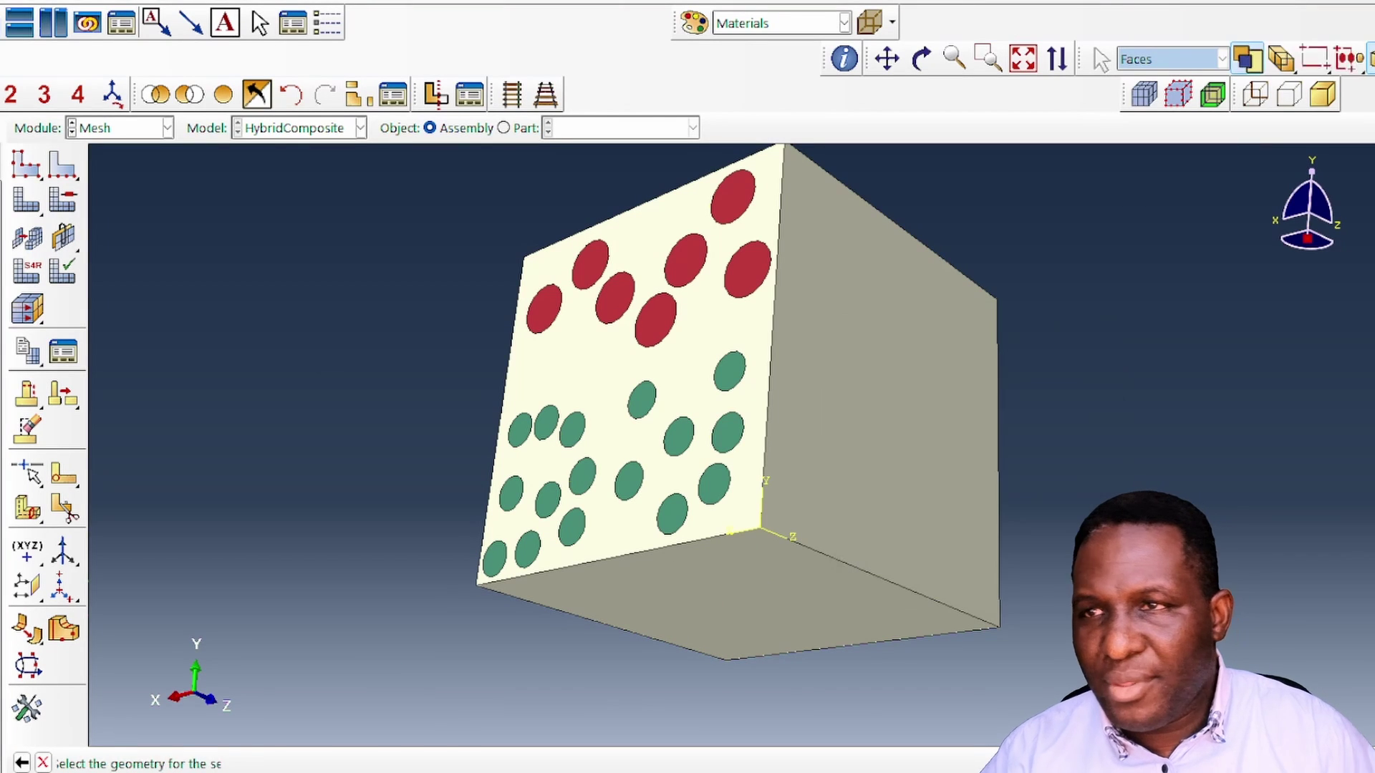
left_click(700, 452)
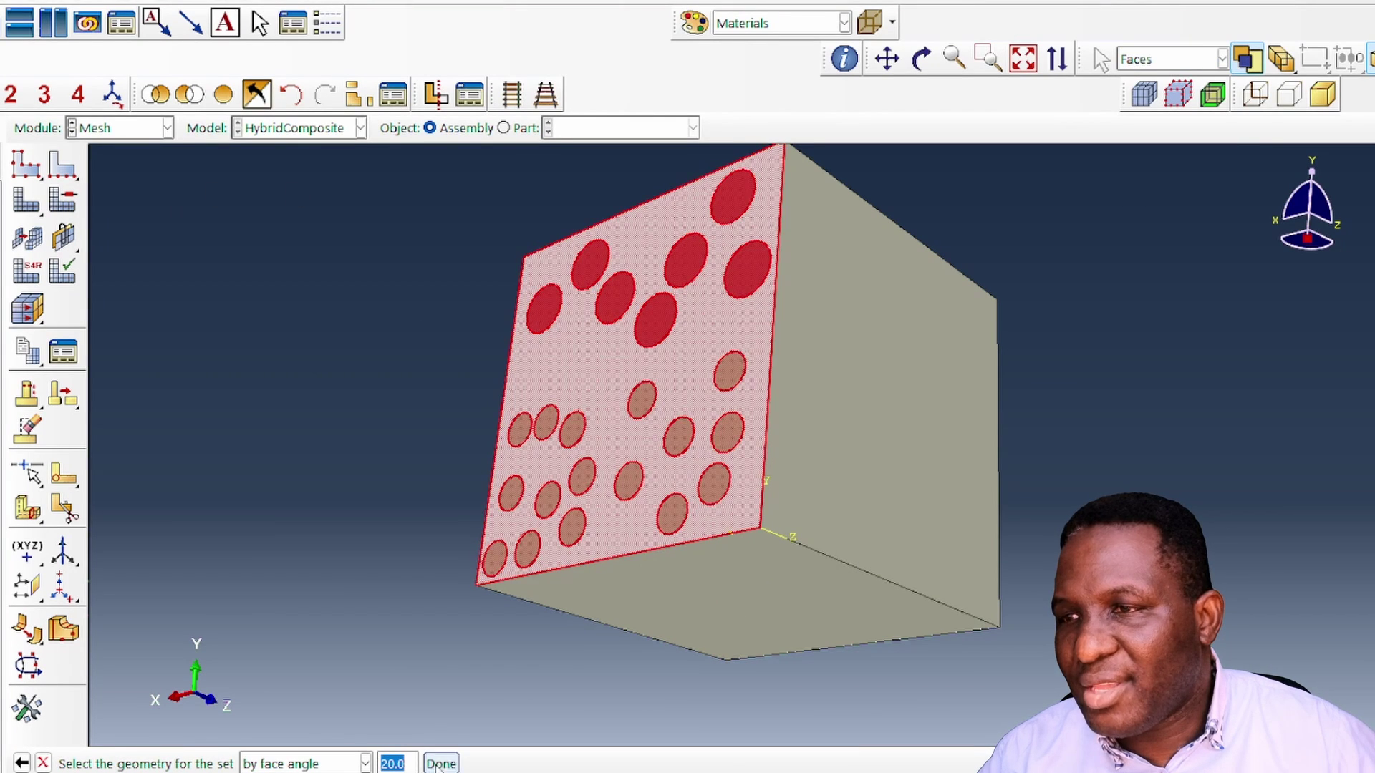
left_click(440, 763)
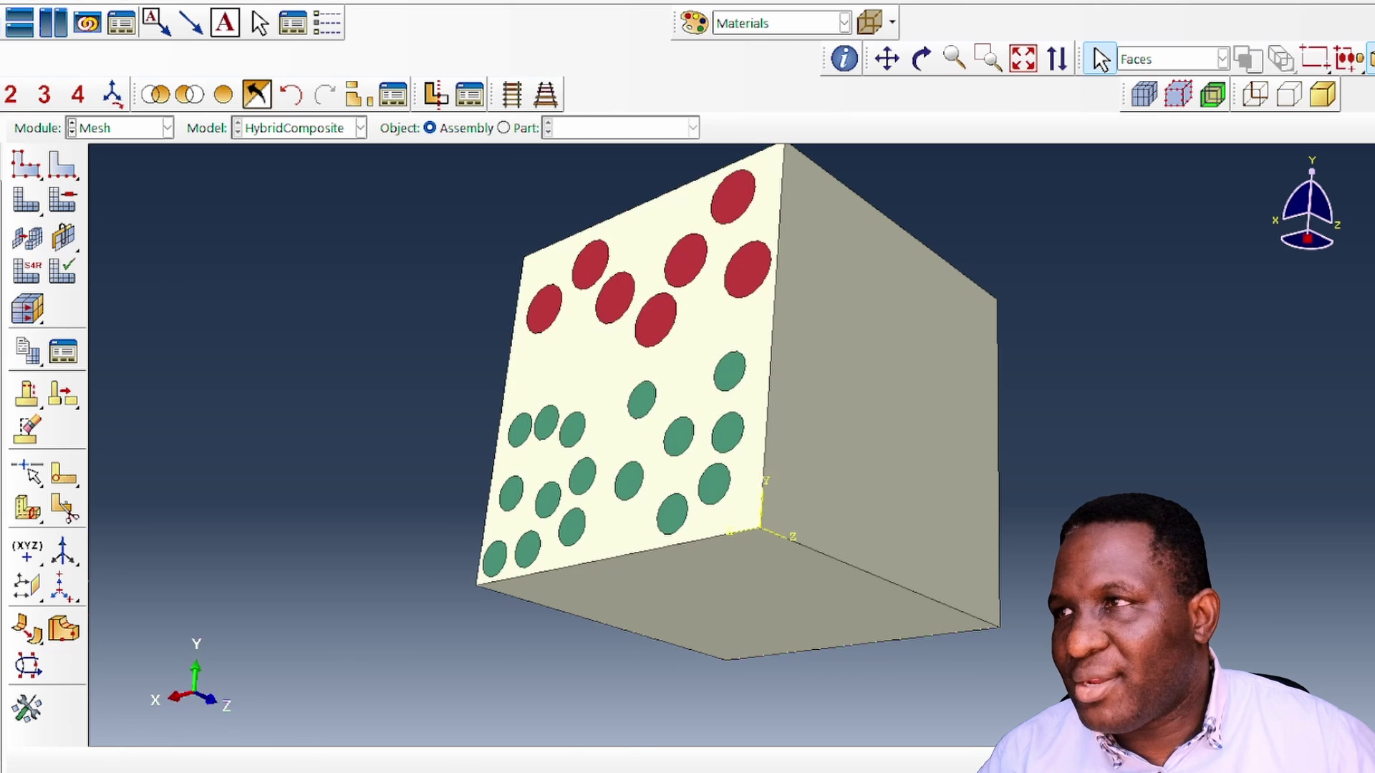
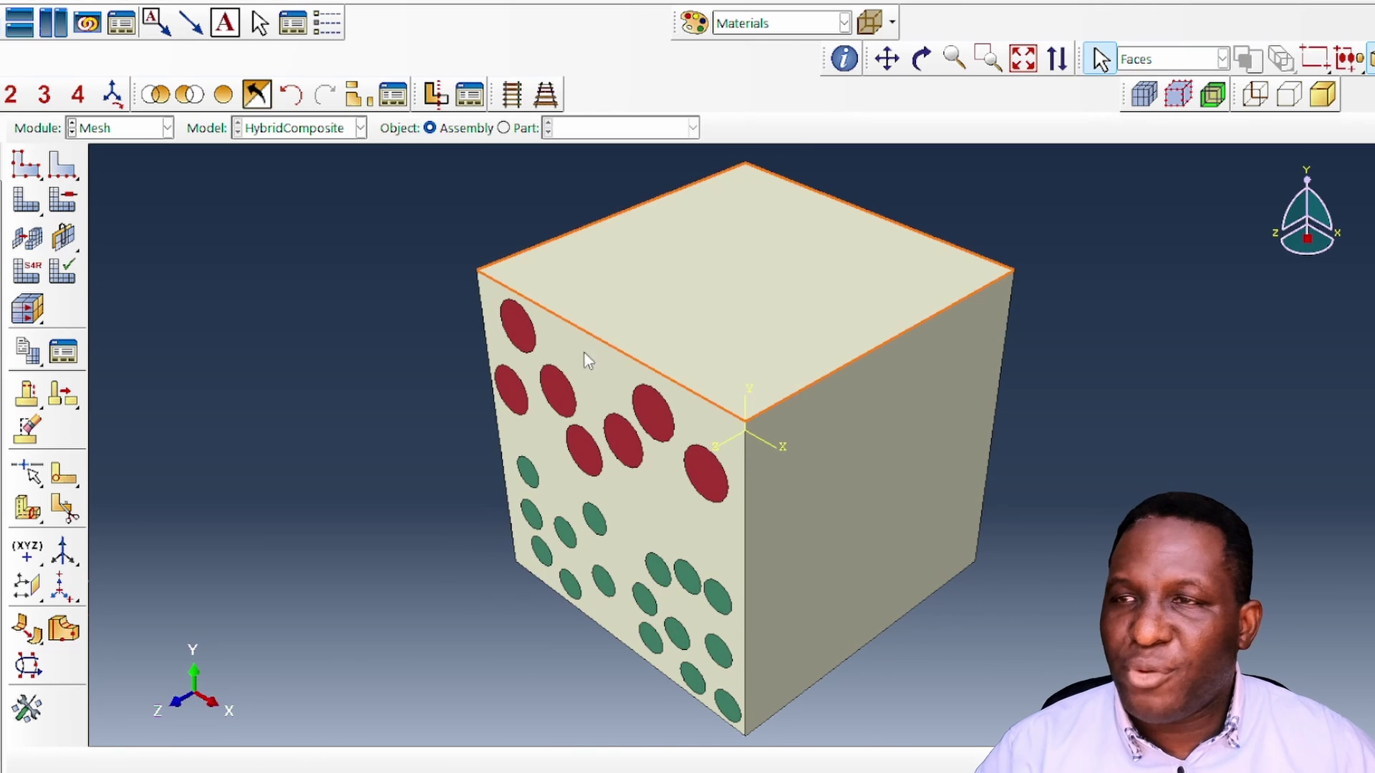
- Query the coordinates of the cube's bottom rear vertex on the positive X face
scroll(309, 418, "down", 2)
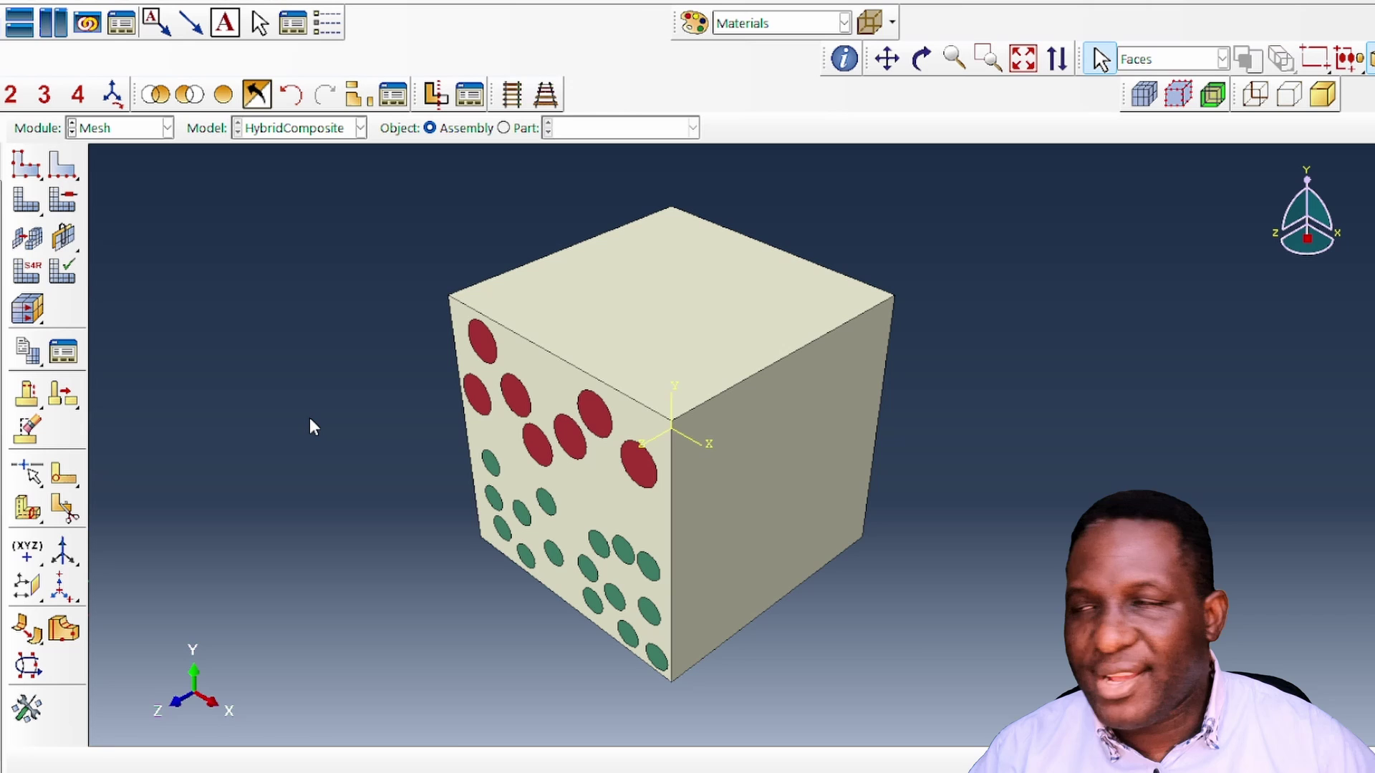
left_click(845, 59)
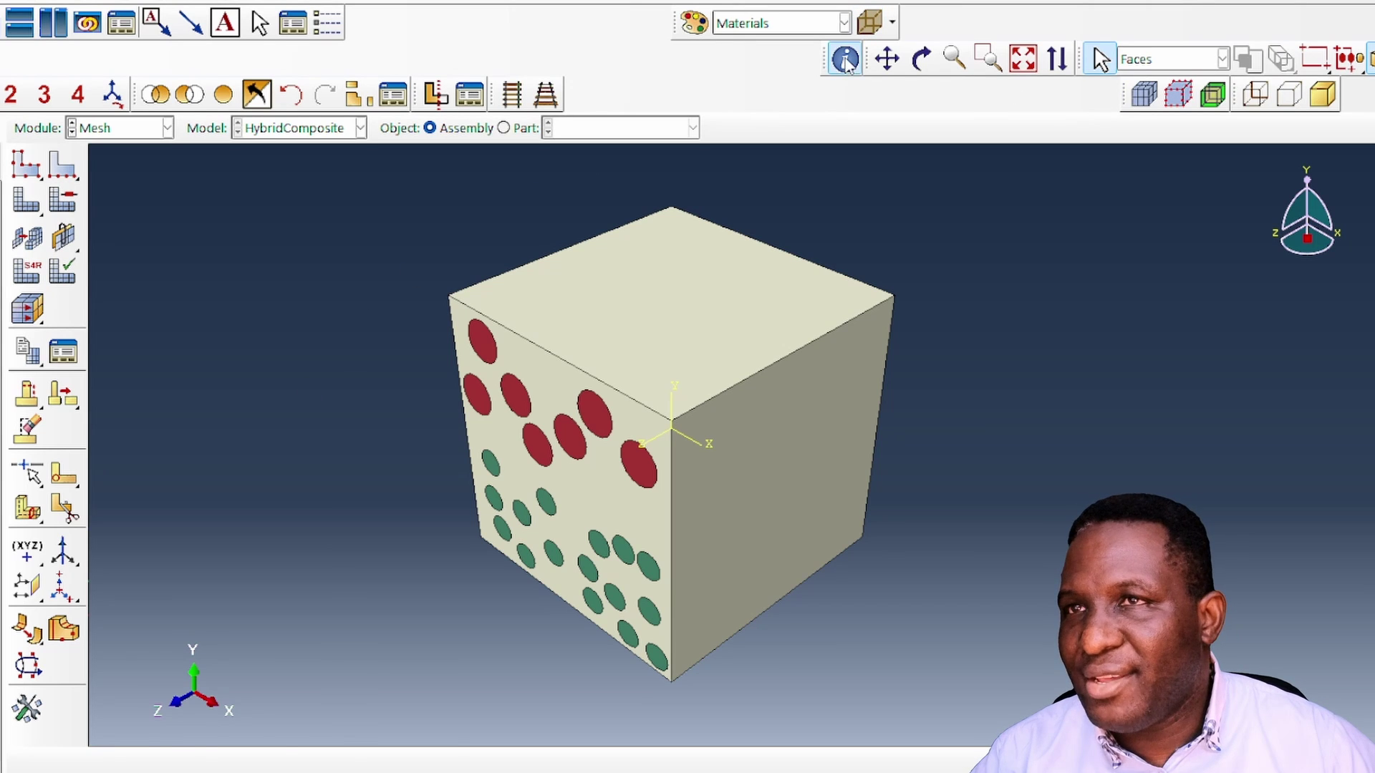
left_click(192, 278)
left_click(862, 536)
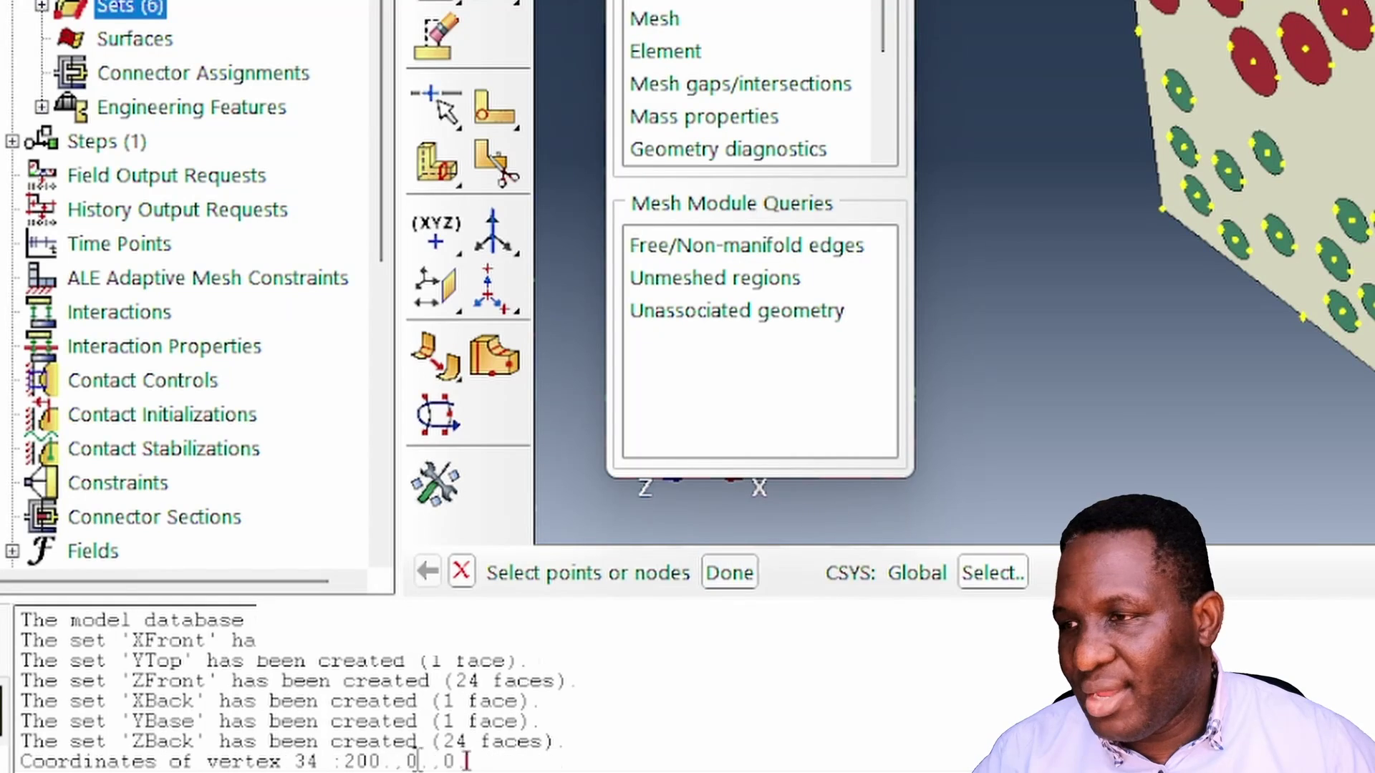
left_click_drag(466, 760, 341, 761)
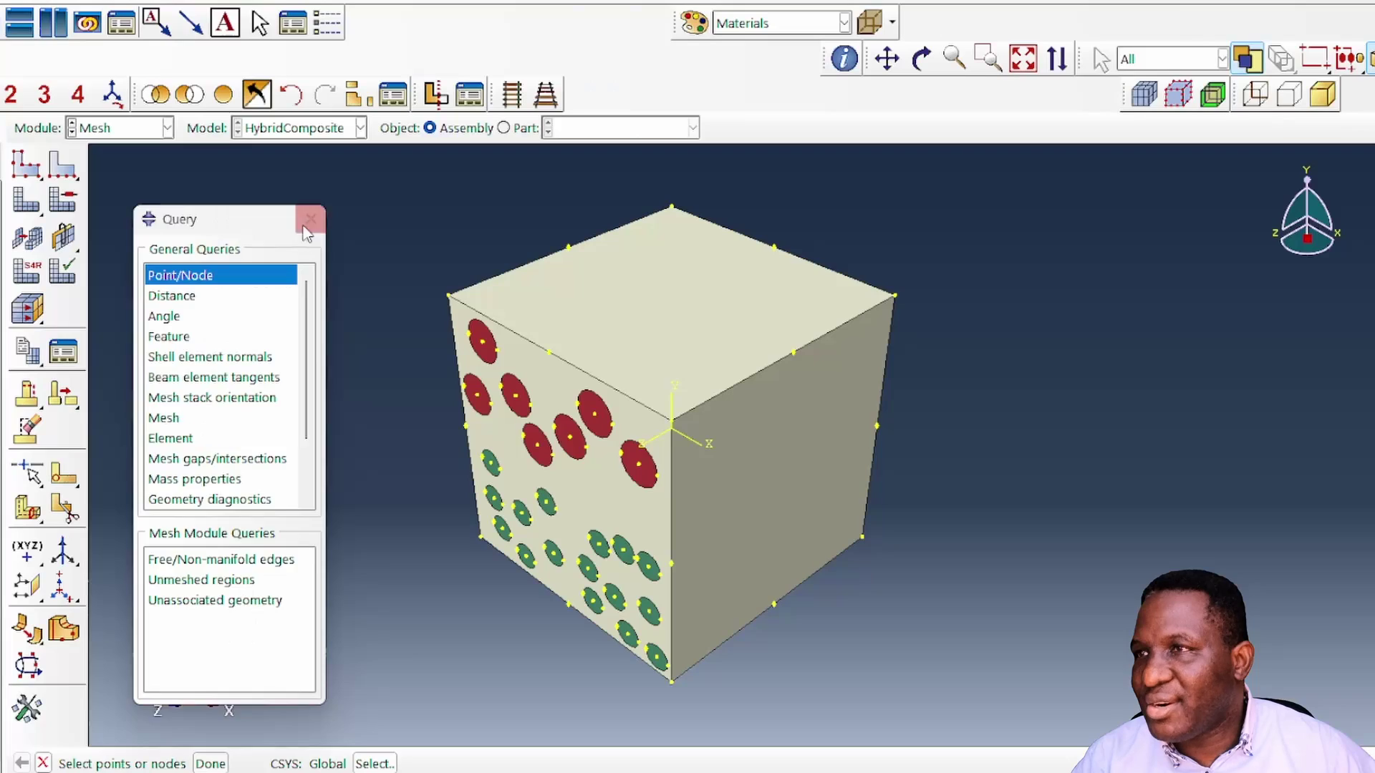
left_click(313, 218)
- Create an assembly reference point at coordinates 210.,0.,0., just off the cube's bottom rear vertex on the positive X face
left_click(122, 129)
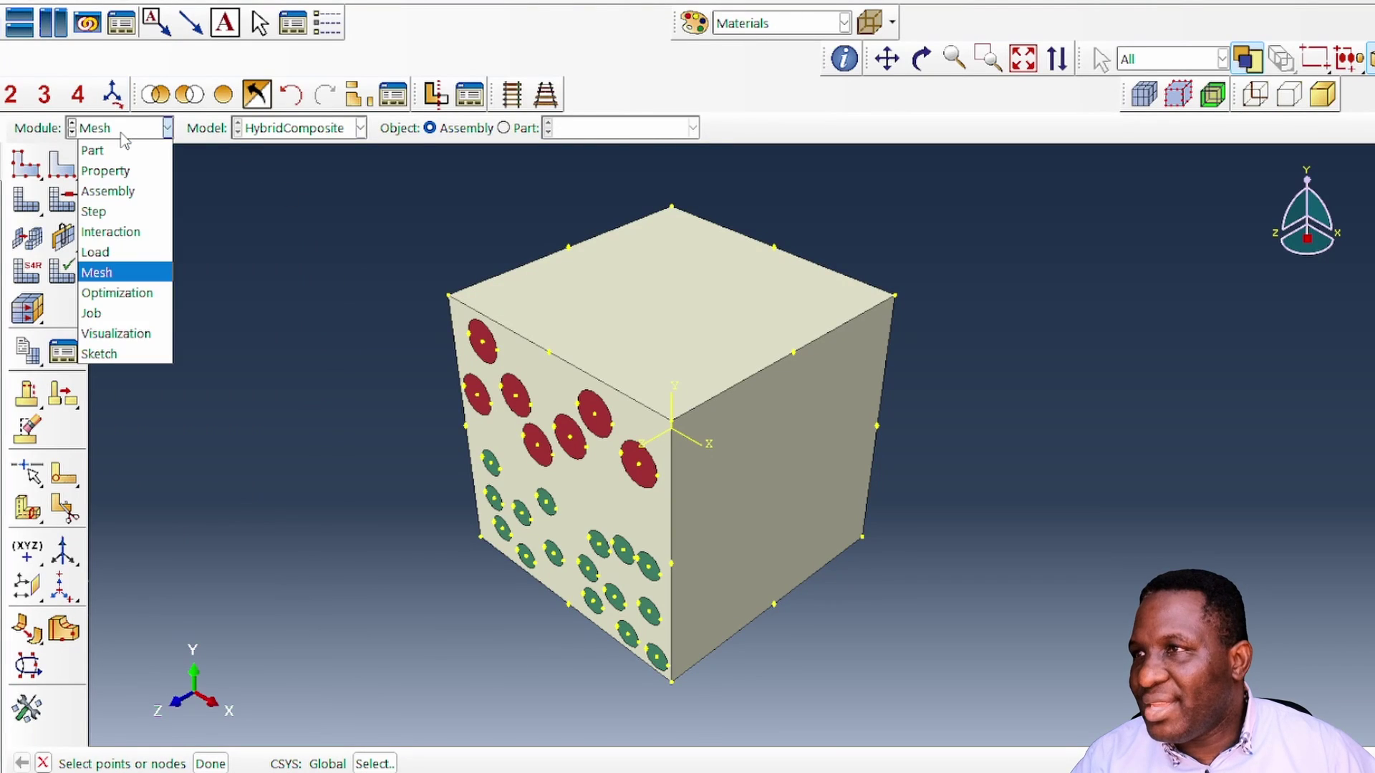
left_click(122, 190)
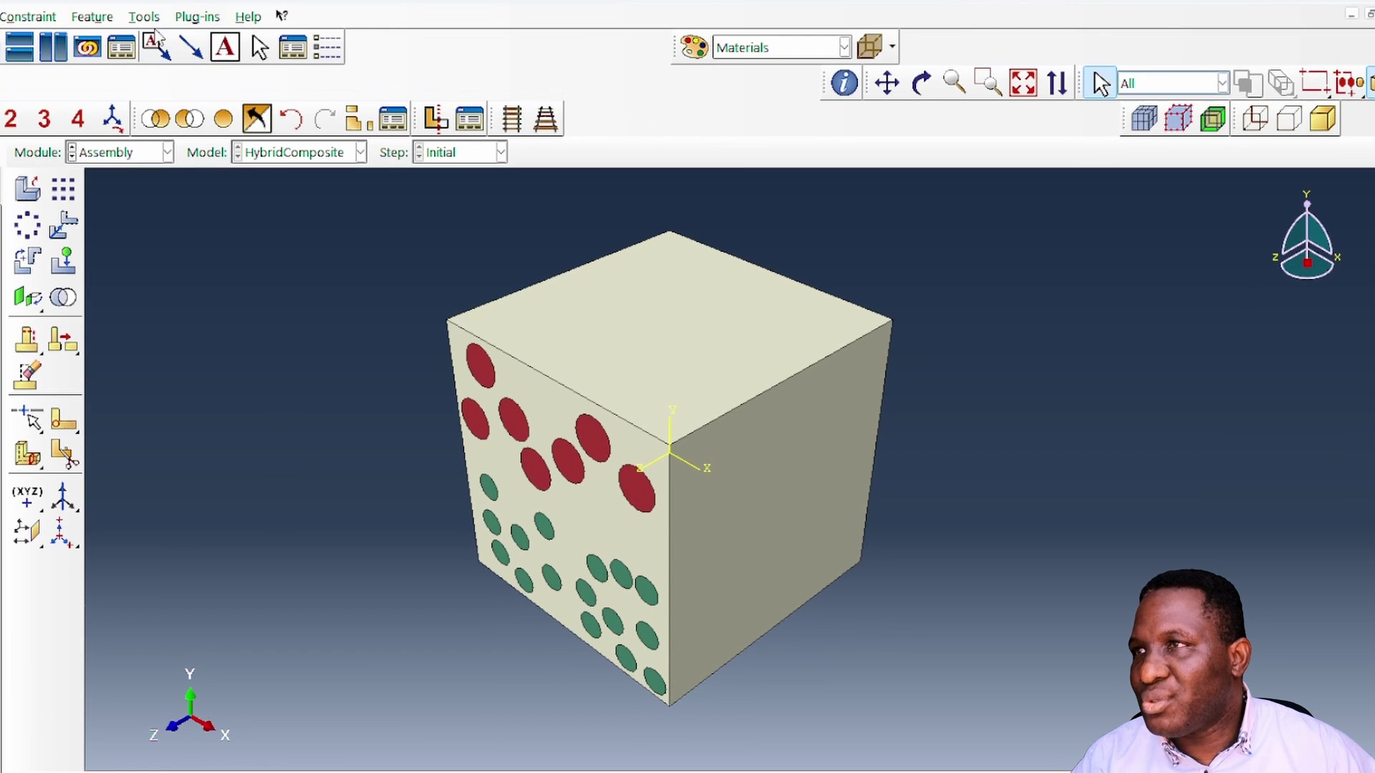
left_click(144, 16)
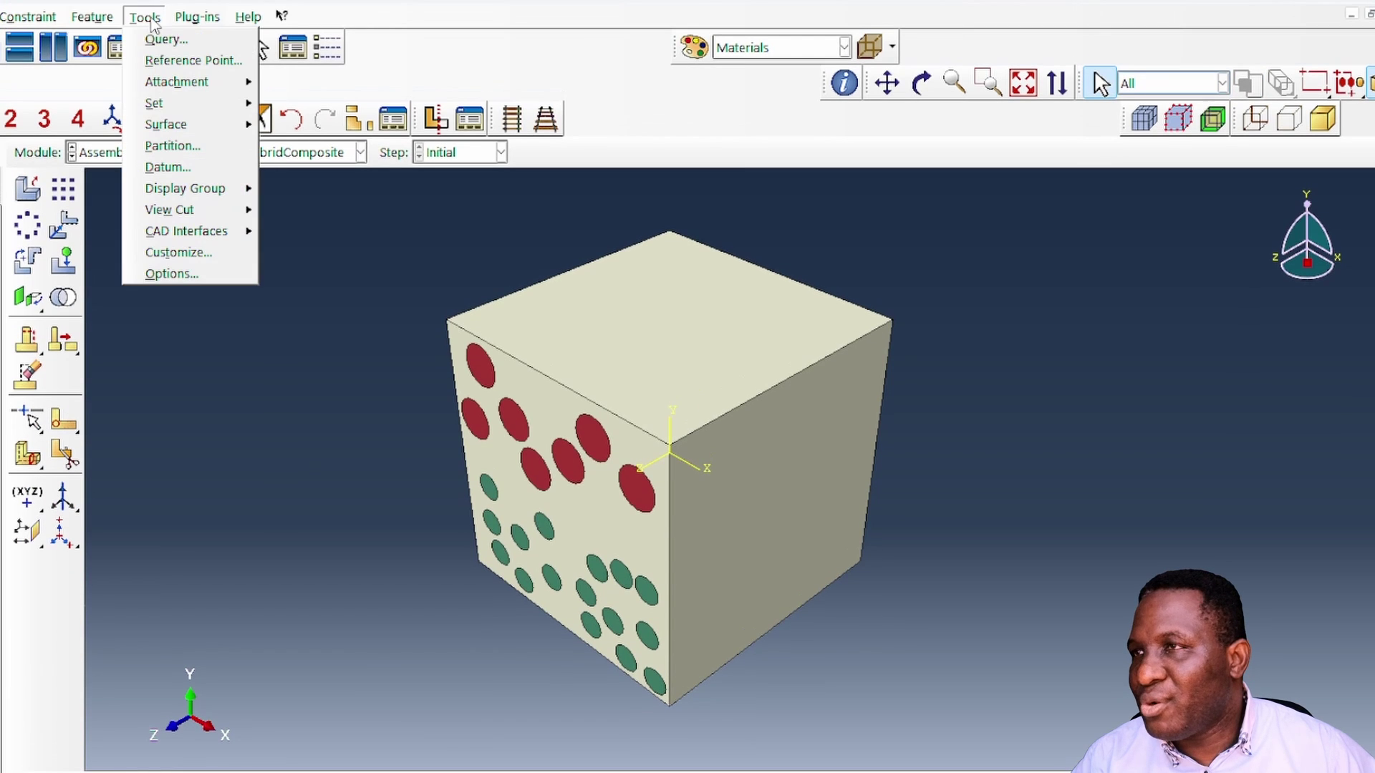
left_click(188, 60)
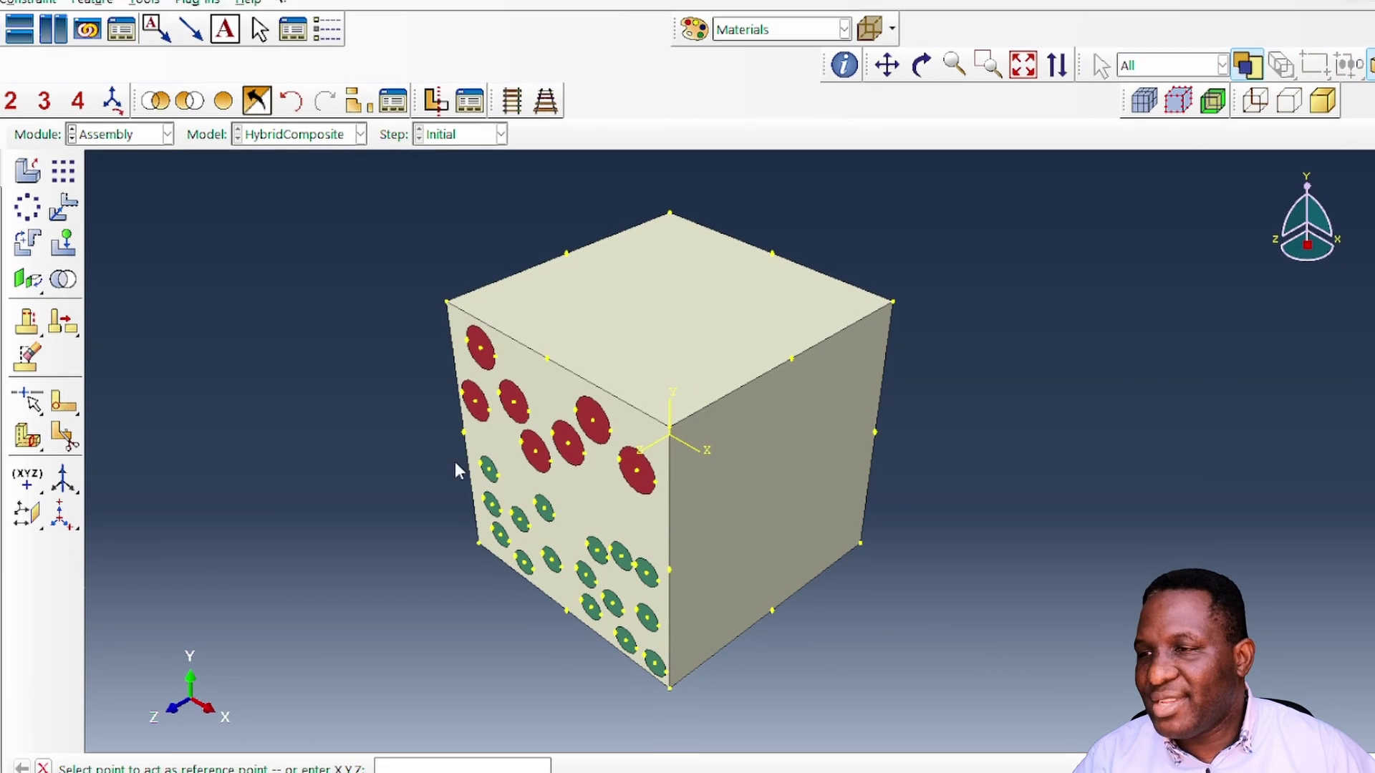
type("200.,0.,0.")
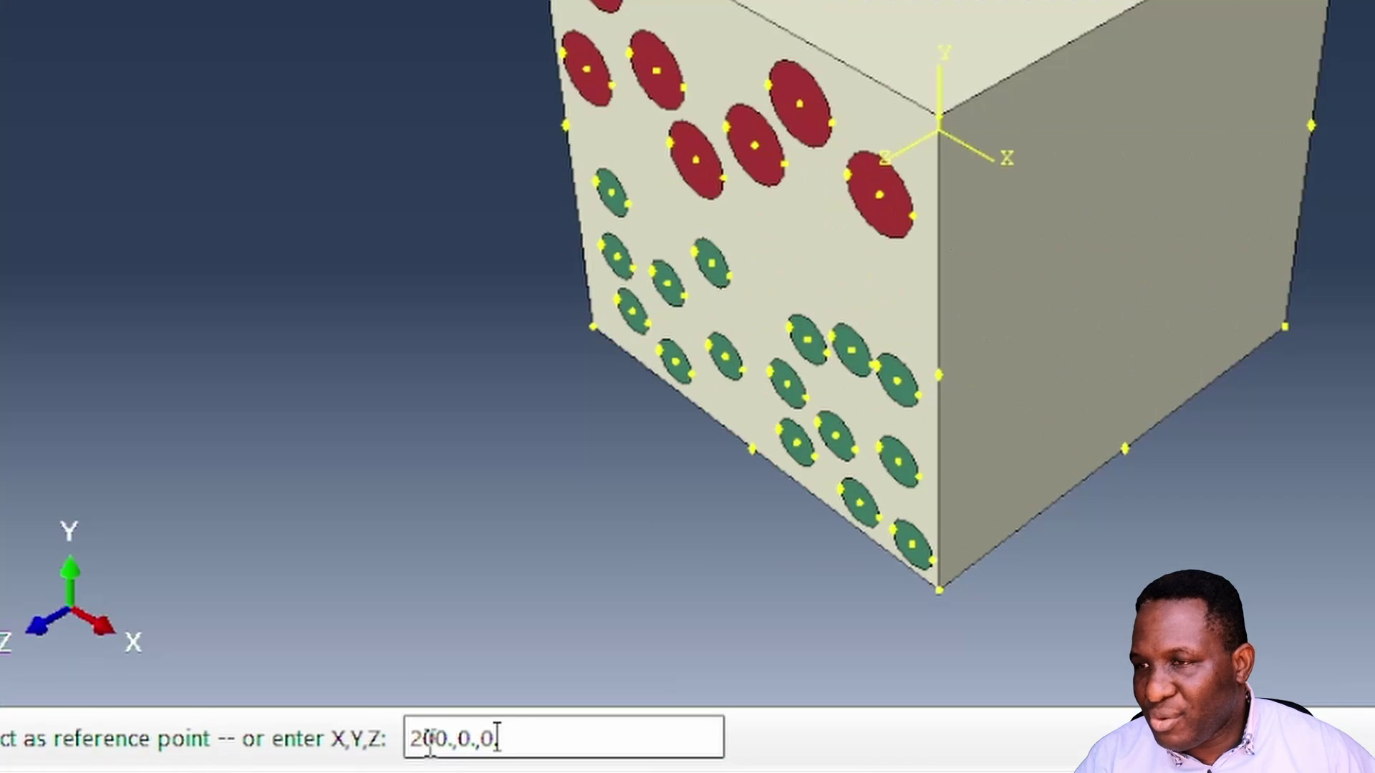
left_click_drag(383, 764, 394, 767)
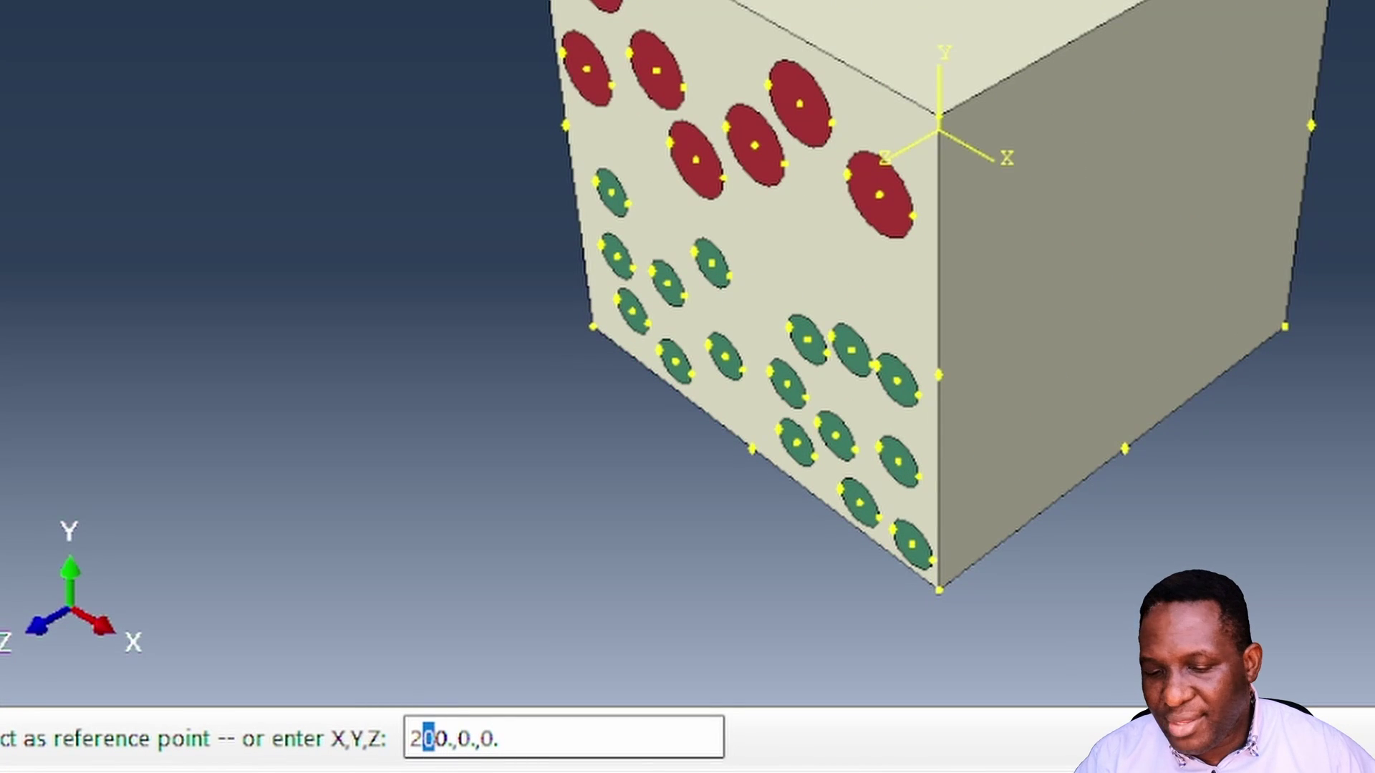
type("2")
left_click_drag(429, 738, 421, 738)
type("1")
key("Return")
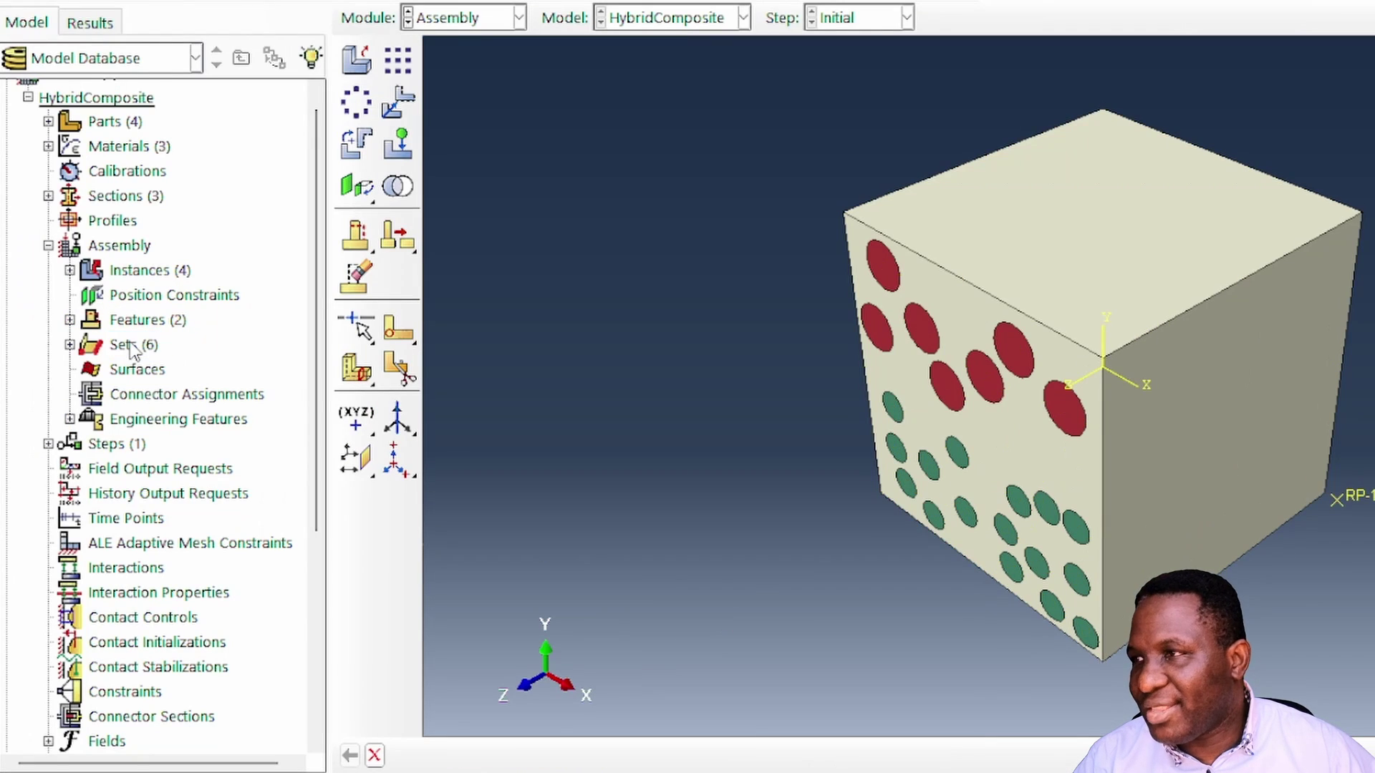
- Create an assembly geometry set named RPSet from reference point RP-1
double_click(129, 345)
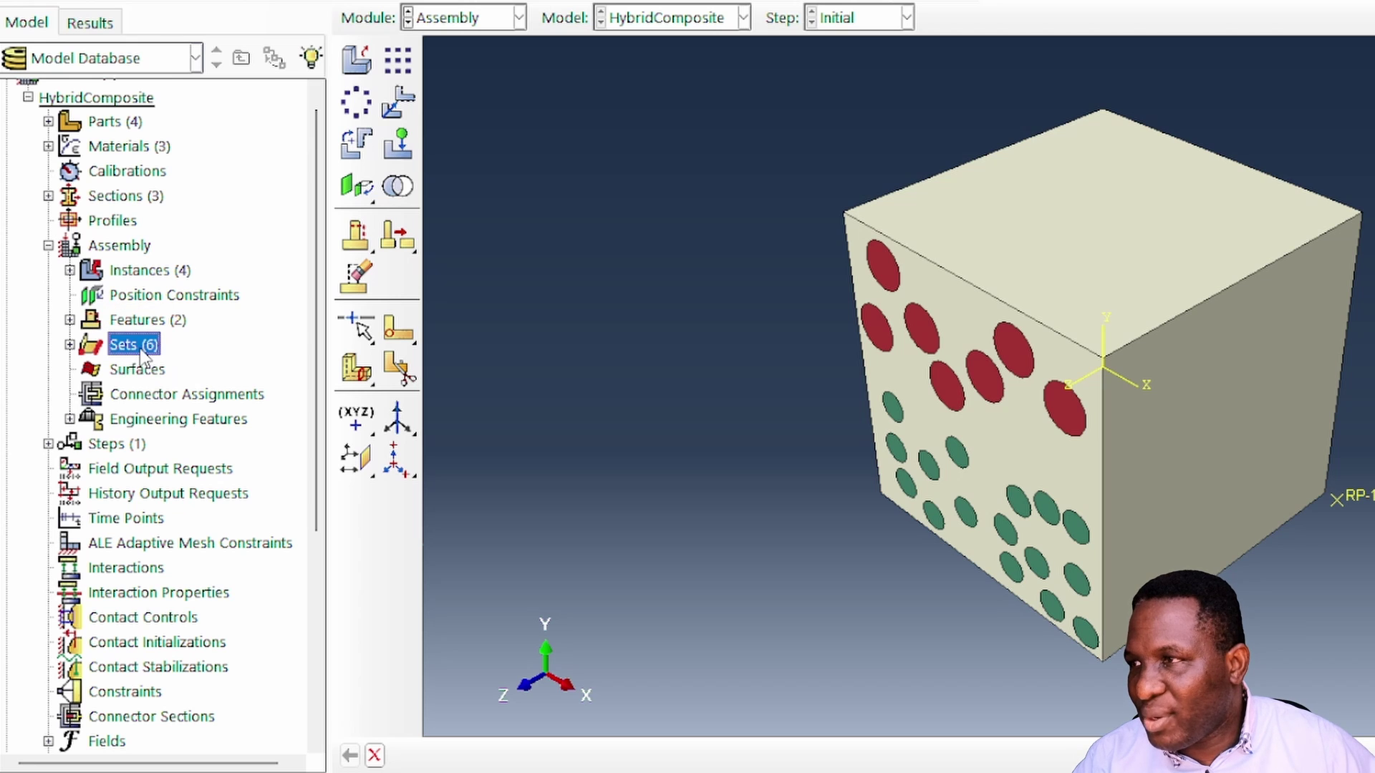
type("RPSet")
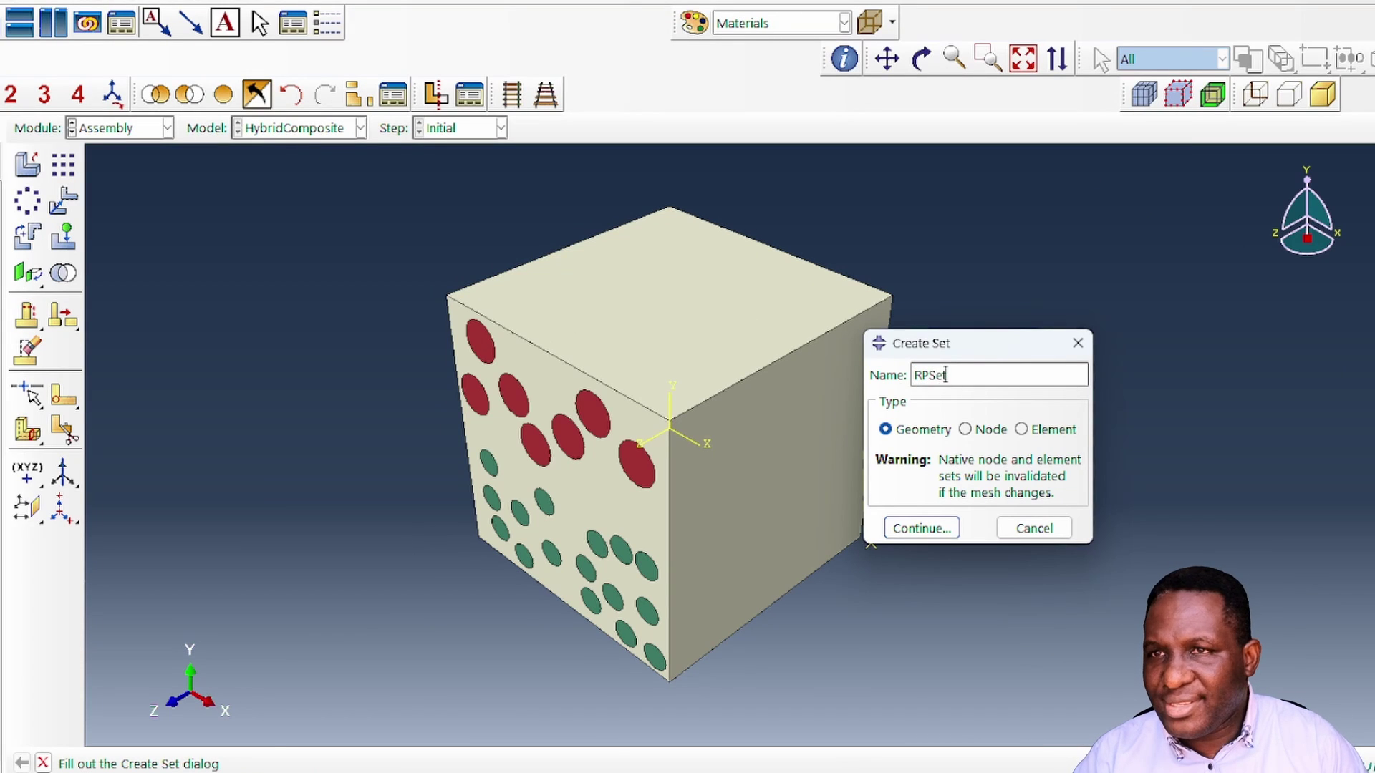
key("Return")
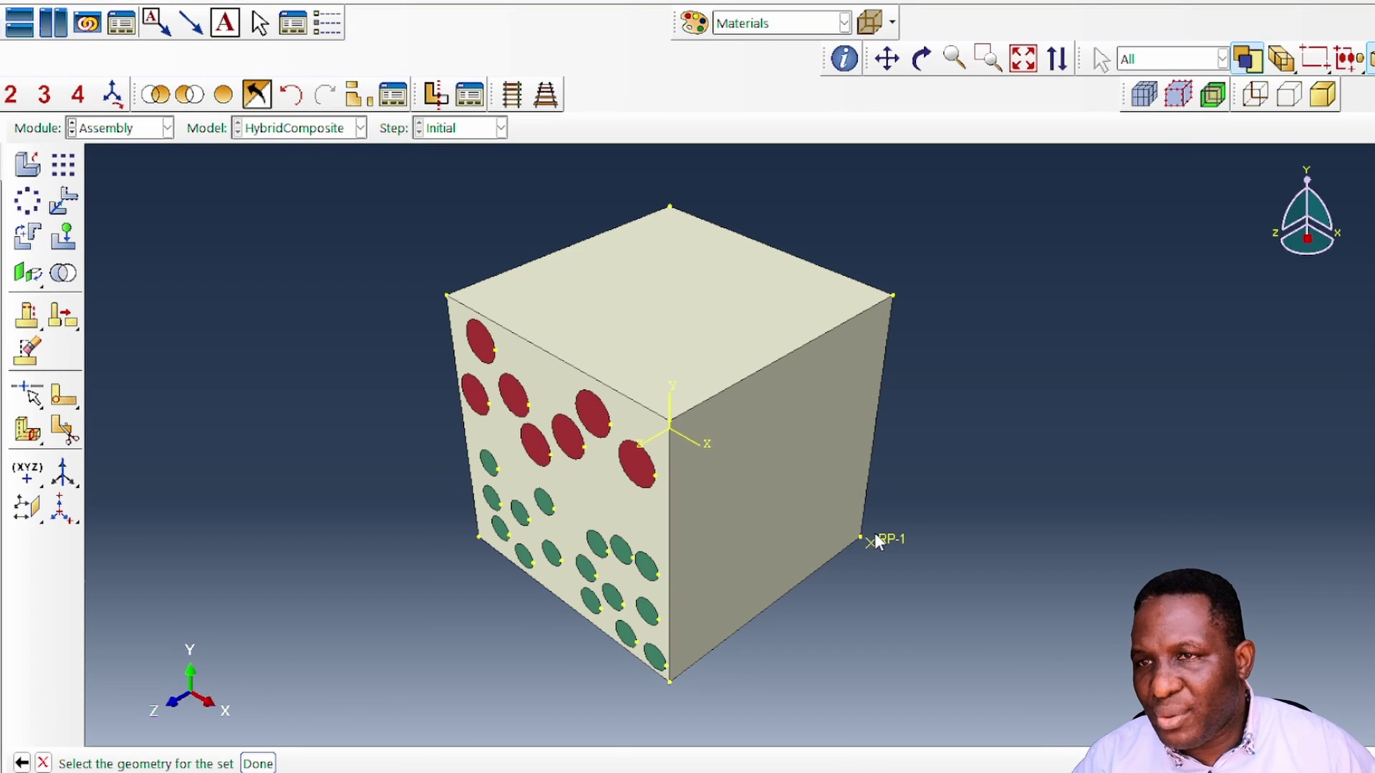
left_click(258, 764)
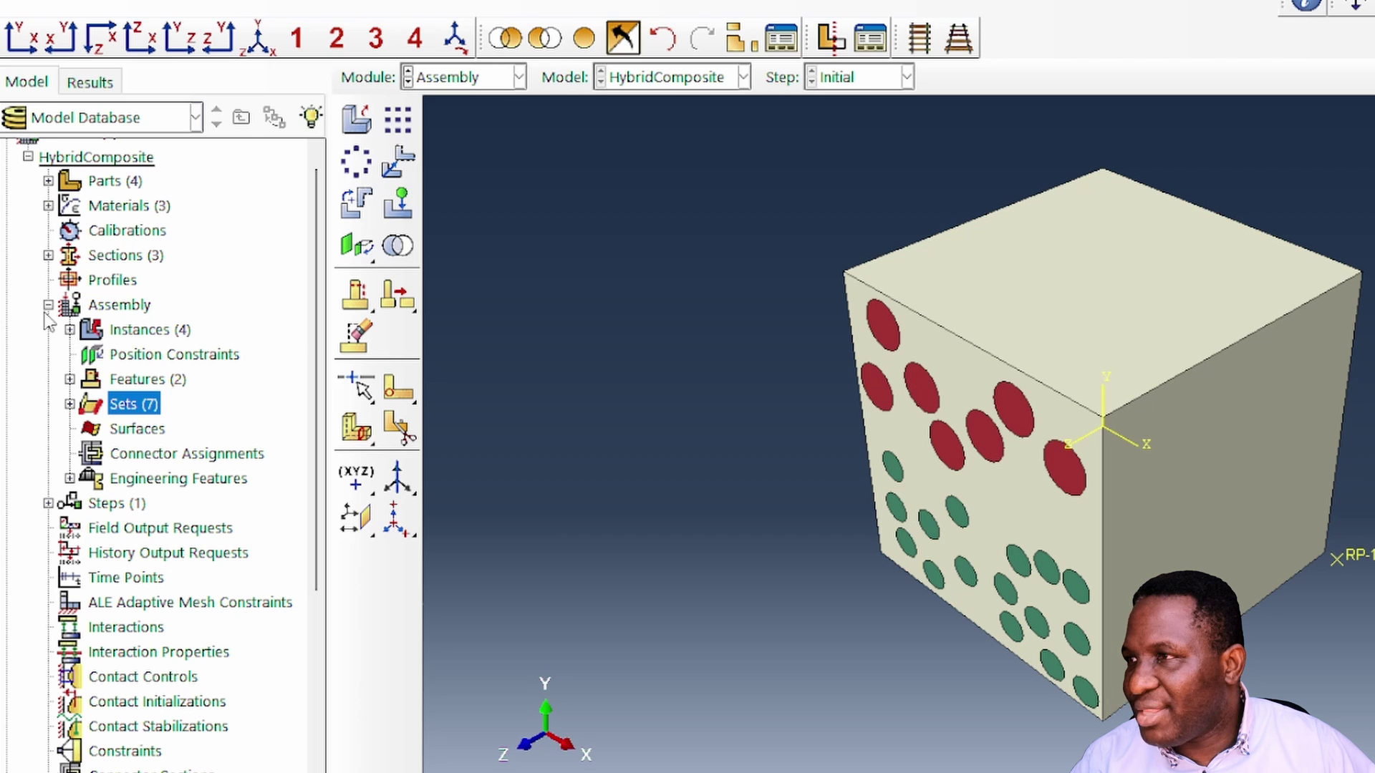
- Create a Static, General analysis step named loadingStep after the Initial step, keeping its default settings
left_click(48, 305)
double_click(93, 333)
type("loadingStep")
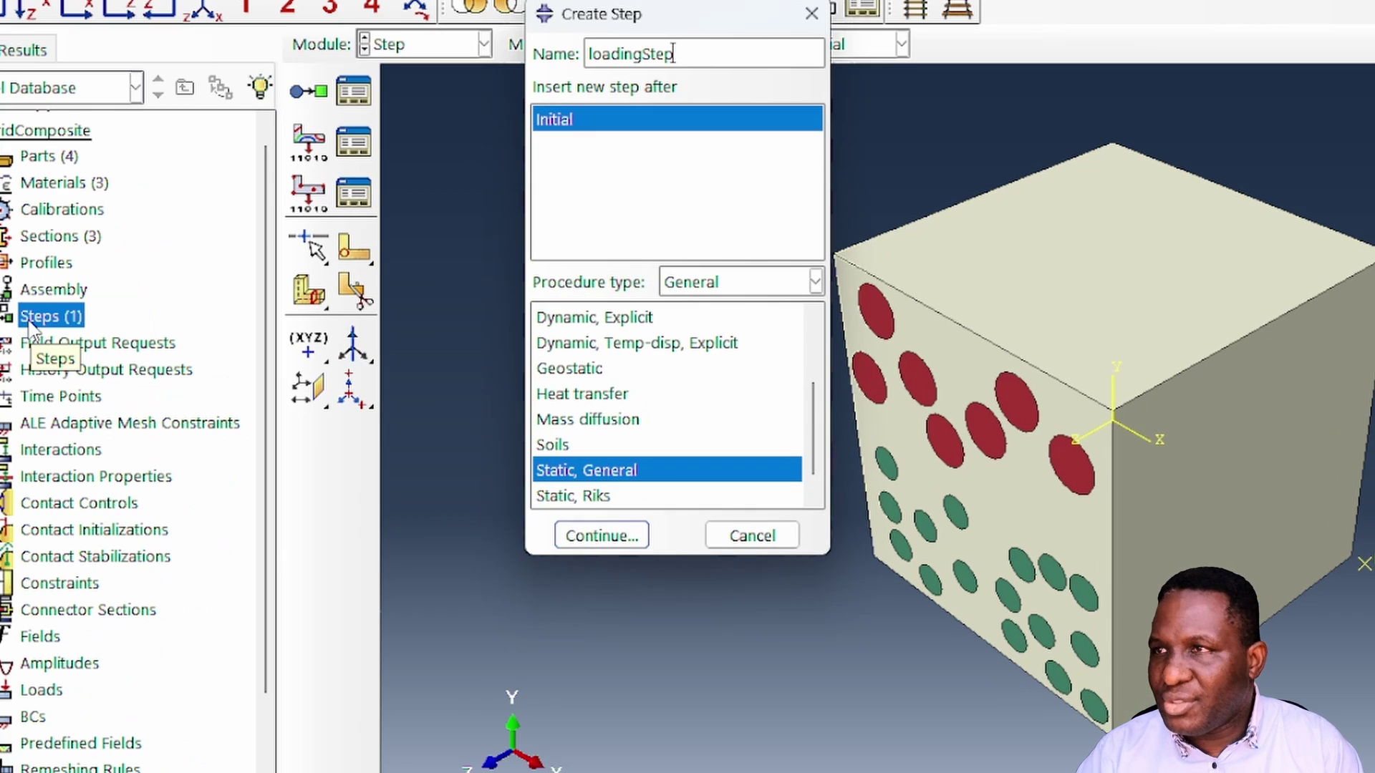
key("Return")
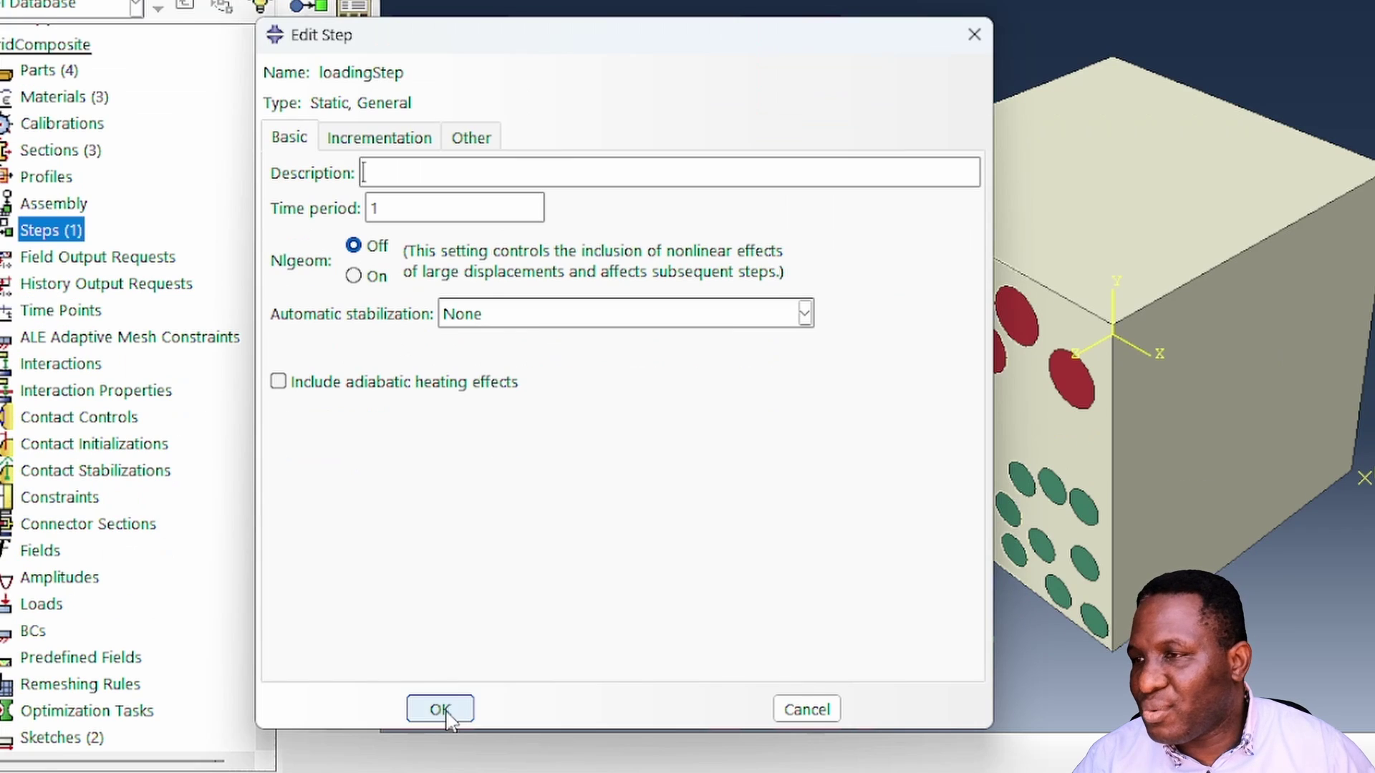
left_click(444, 711)
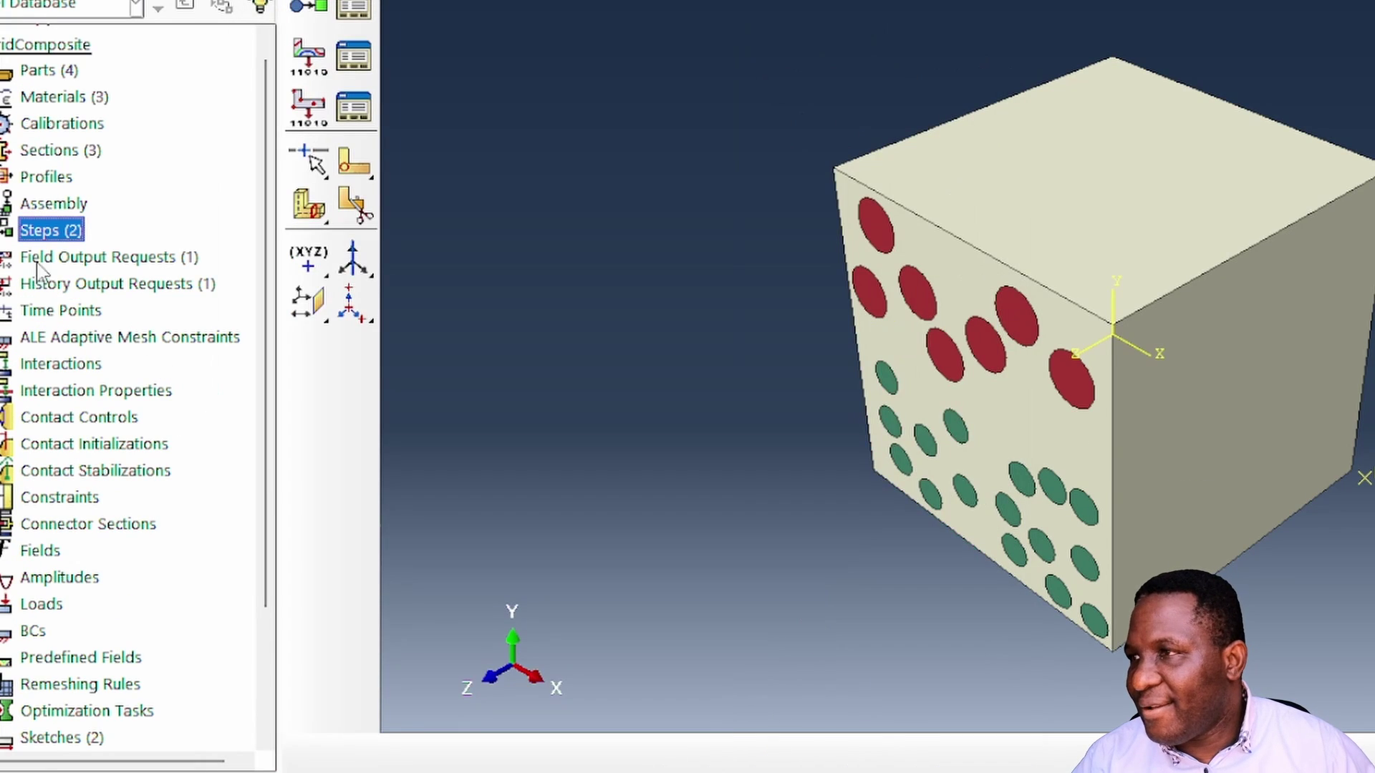
- Create a history output request named RPHO for loadingStep, with its domain limited to the set RPSet
left_click(72, 287)
double_click(72, 287)
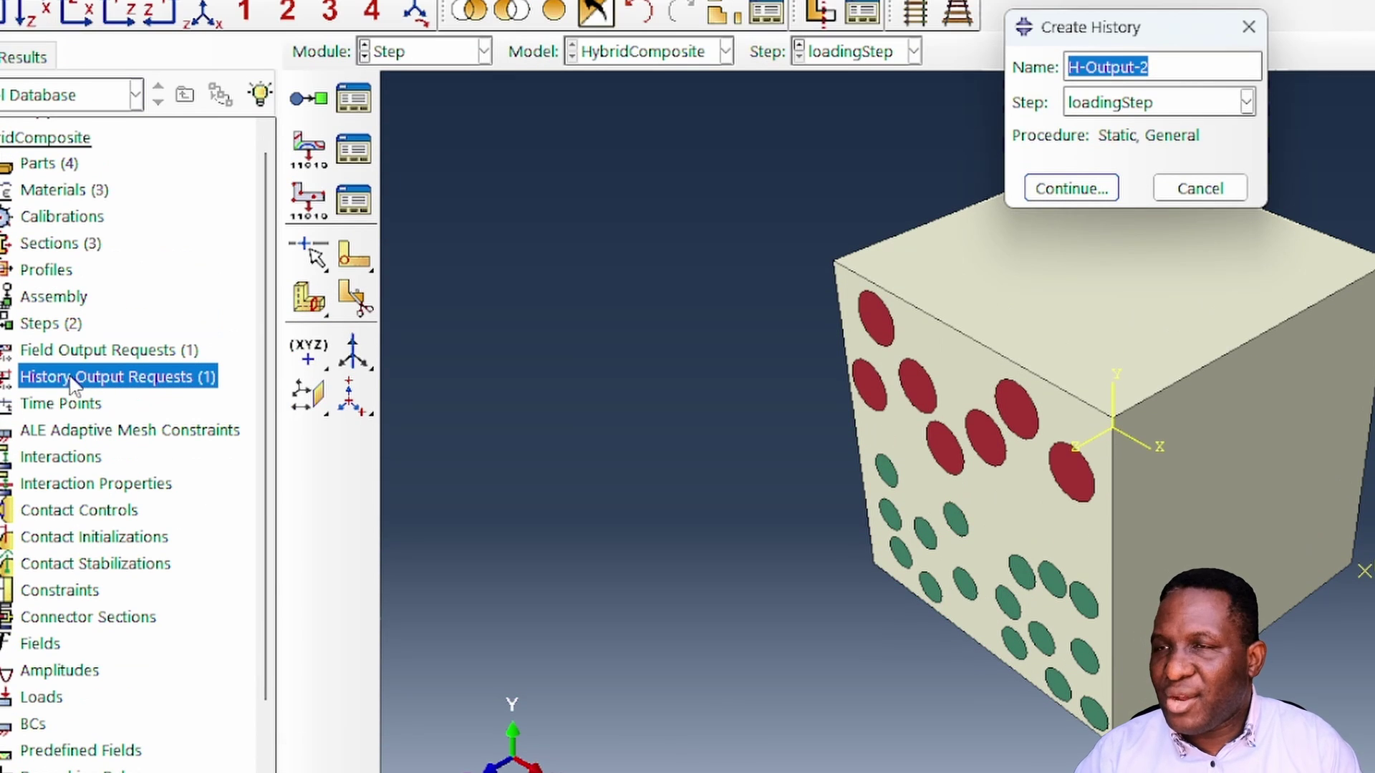
type("RP")
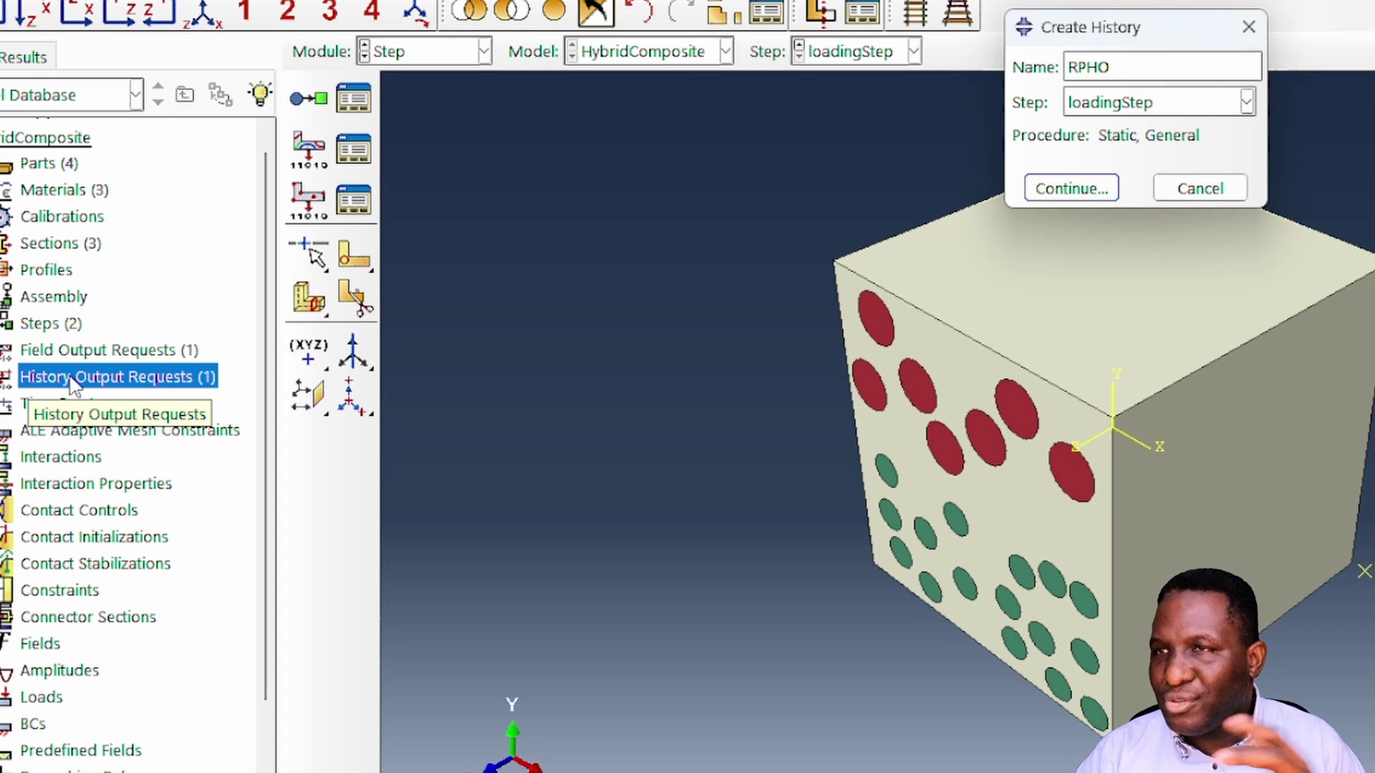
type("HO")
key("Return")
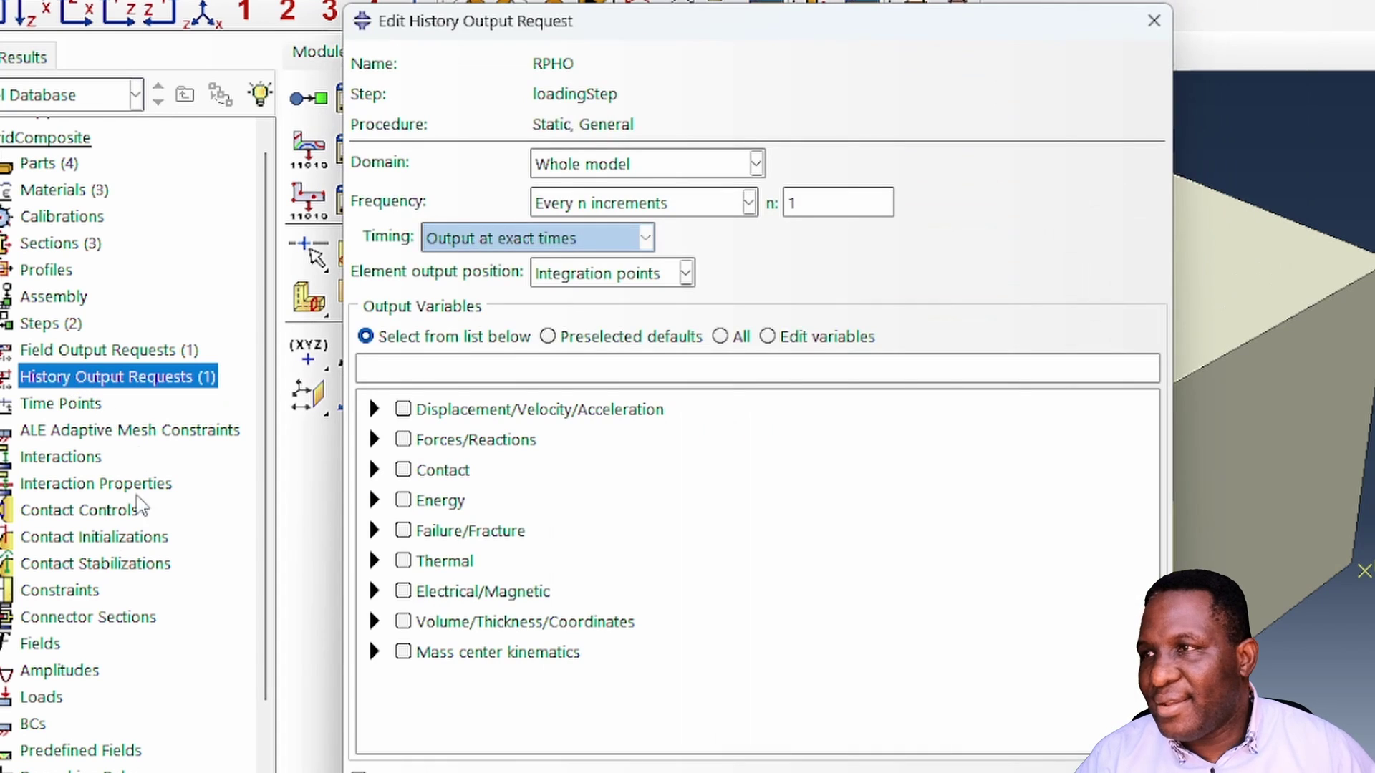
left_click(661, 166)
left_click(608, 218)
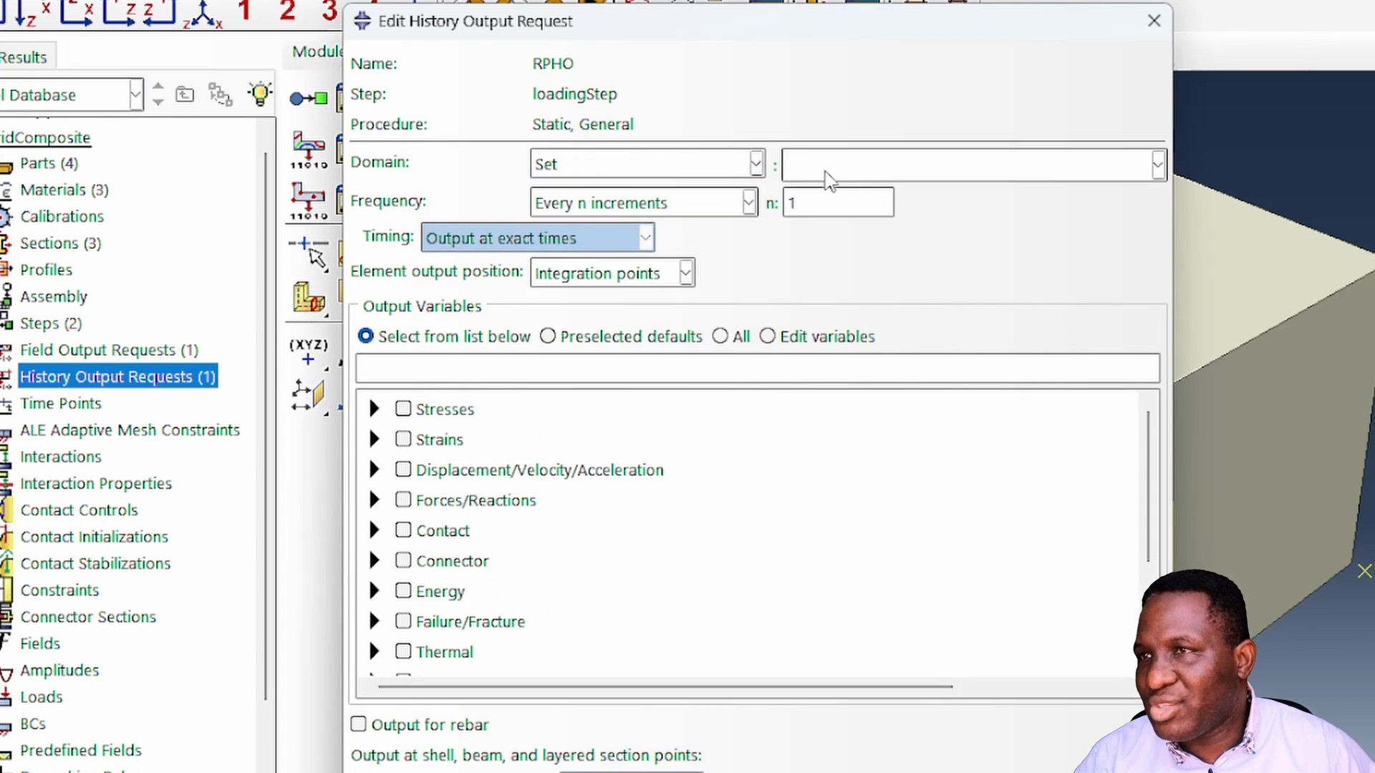
left_click(857, 173)
left_click(856, 196)
left_click(547, 365)
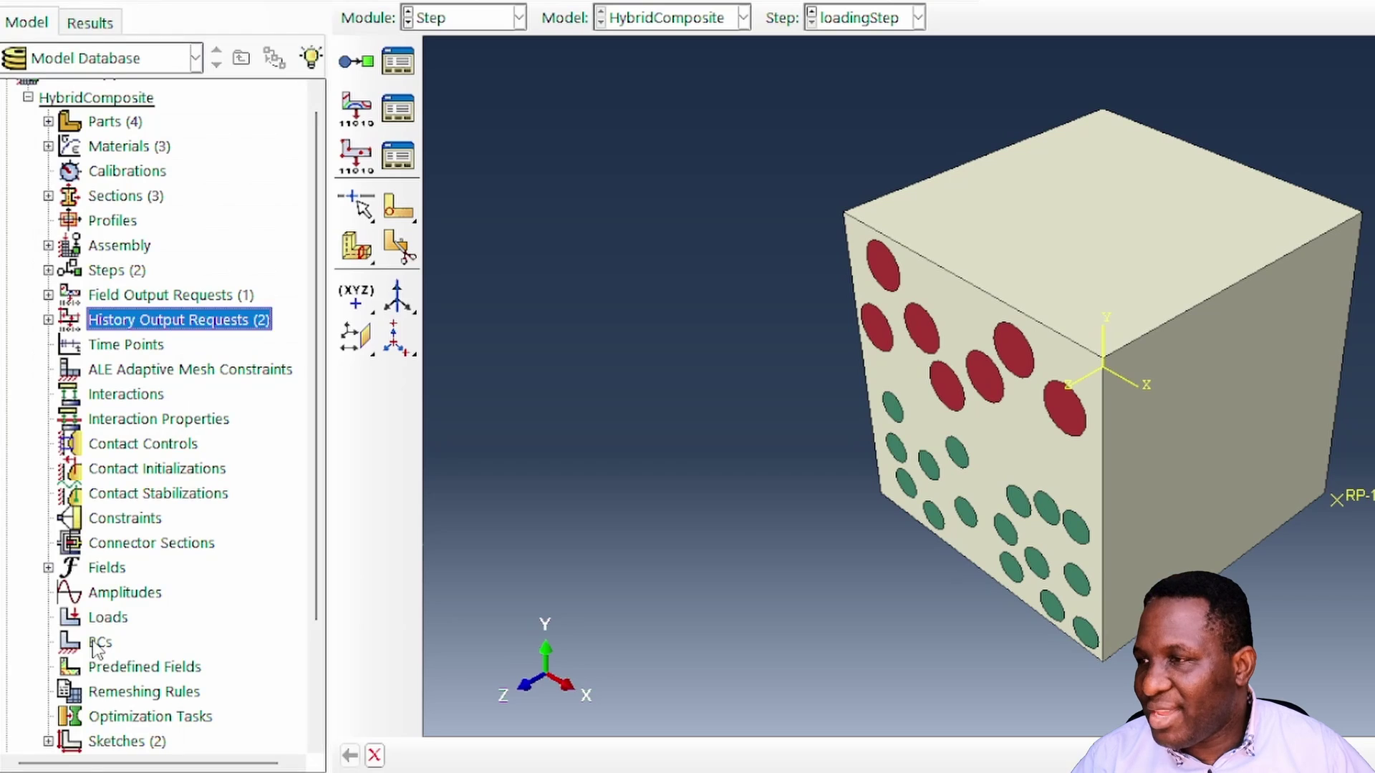
- Define a mechanical Displacement/Rotation boundary condition named XBackBC in the Initial step
double_click(100, 641)
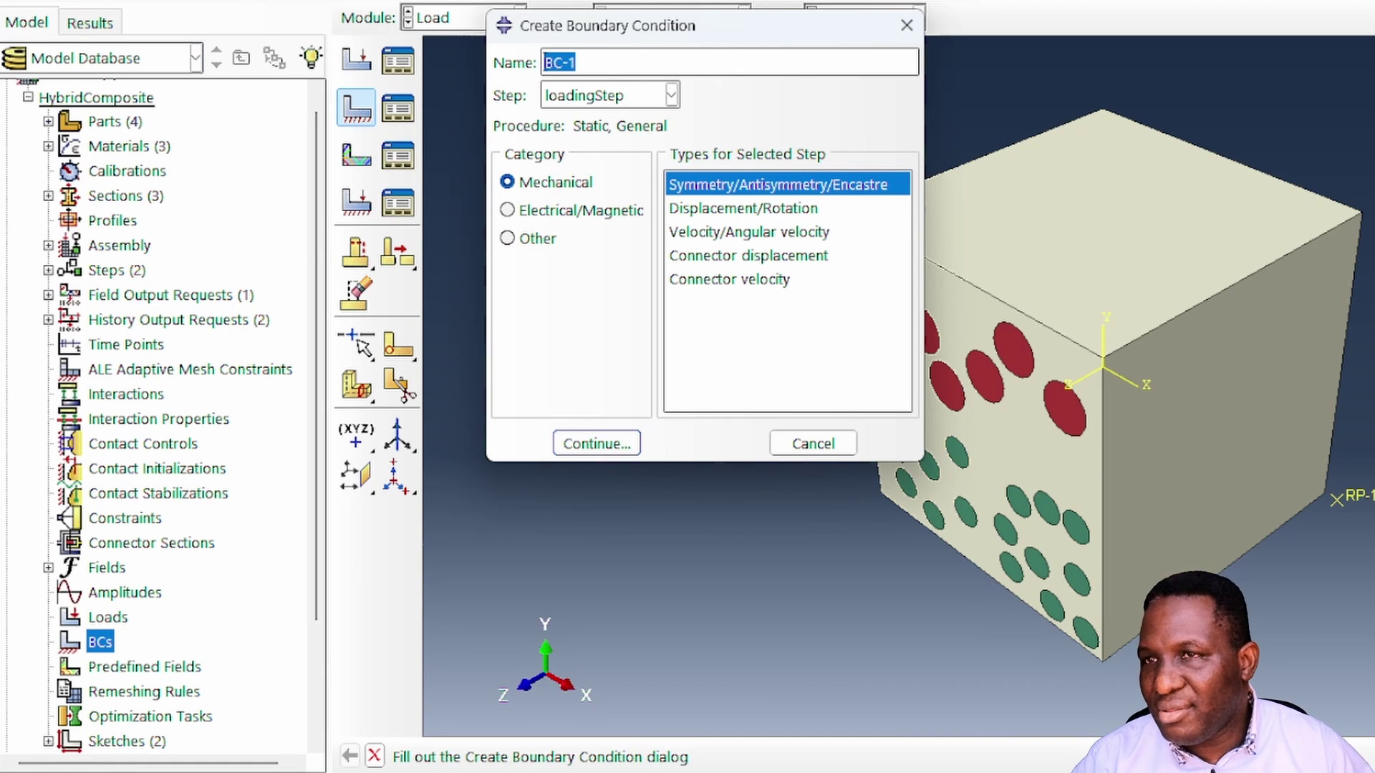
type("XBackBC")
left_click(671, 96)
left_click(569, 123)
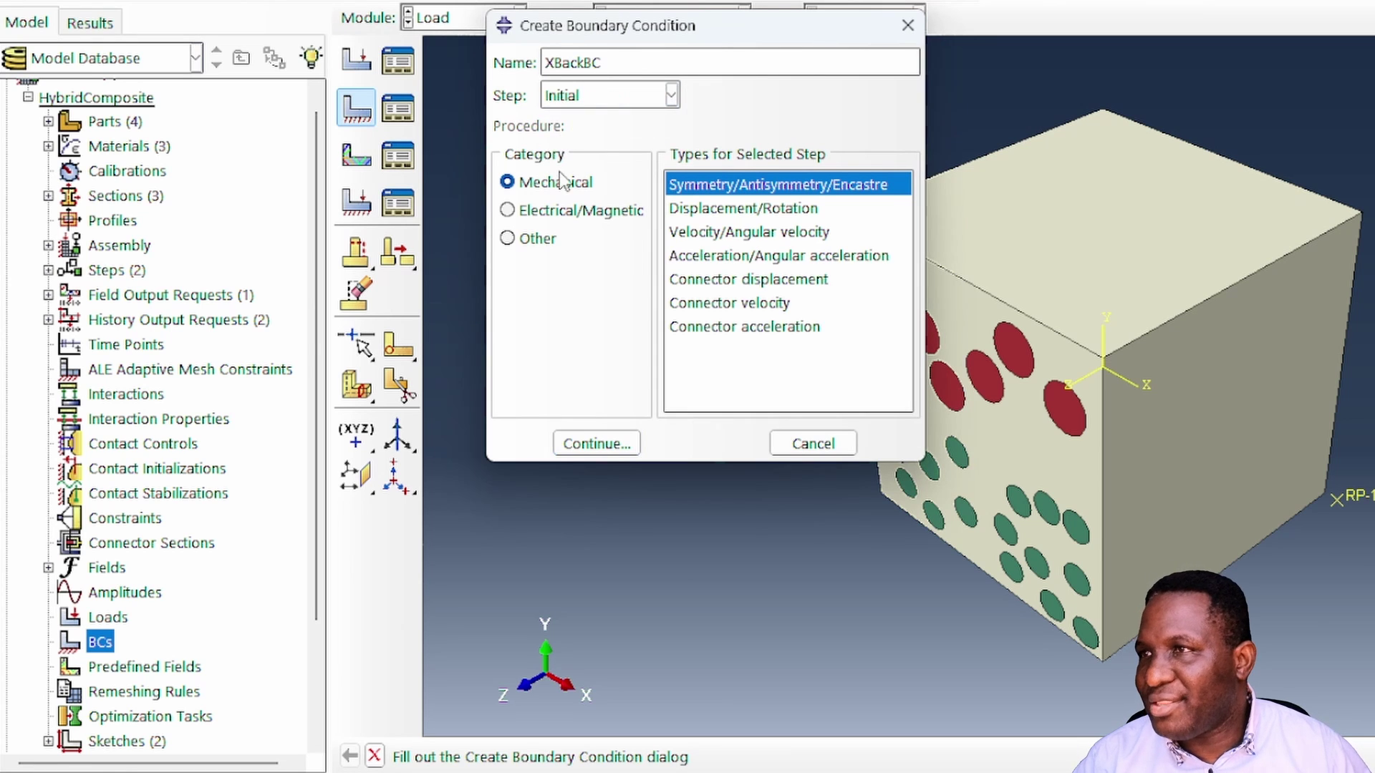
left_click(741, 208)
left_click(596, 443)
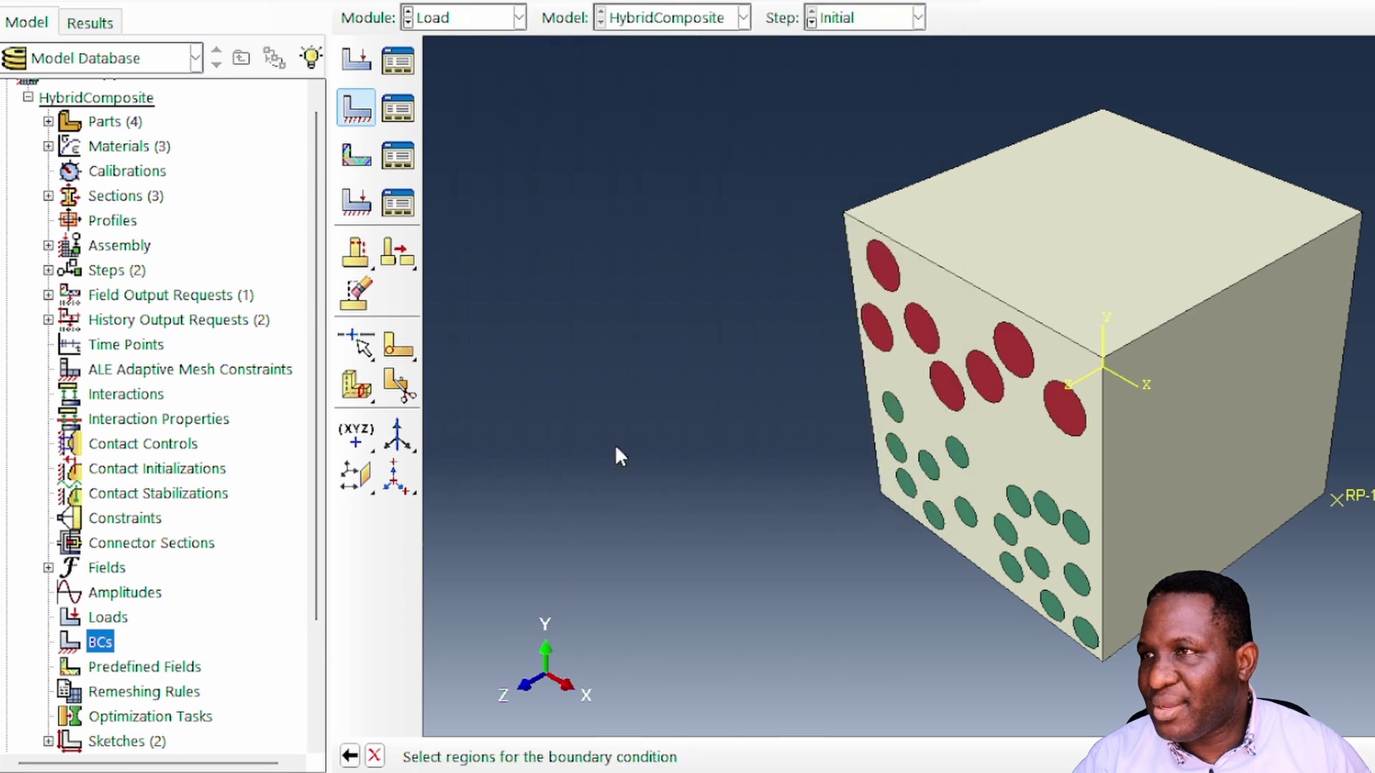
- Apply XBackBC to the set XBack with selection highlighting enabled, and constrain displacement U1
left_click(1242, 763)
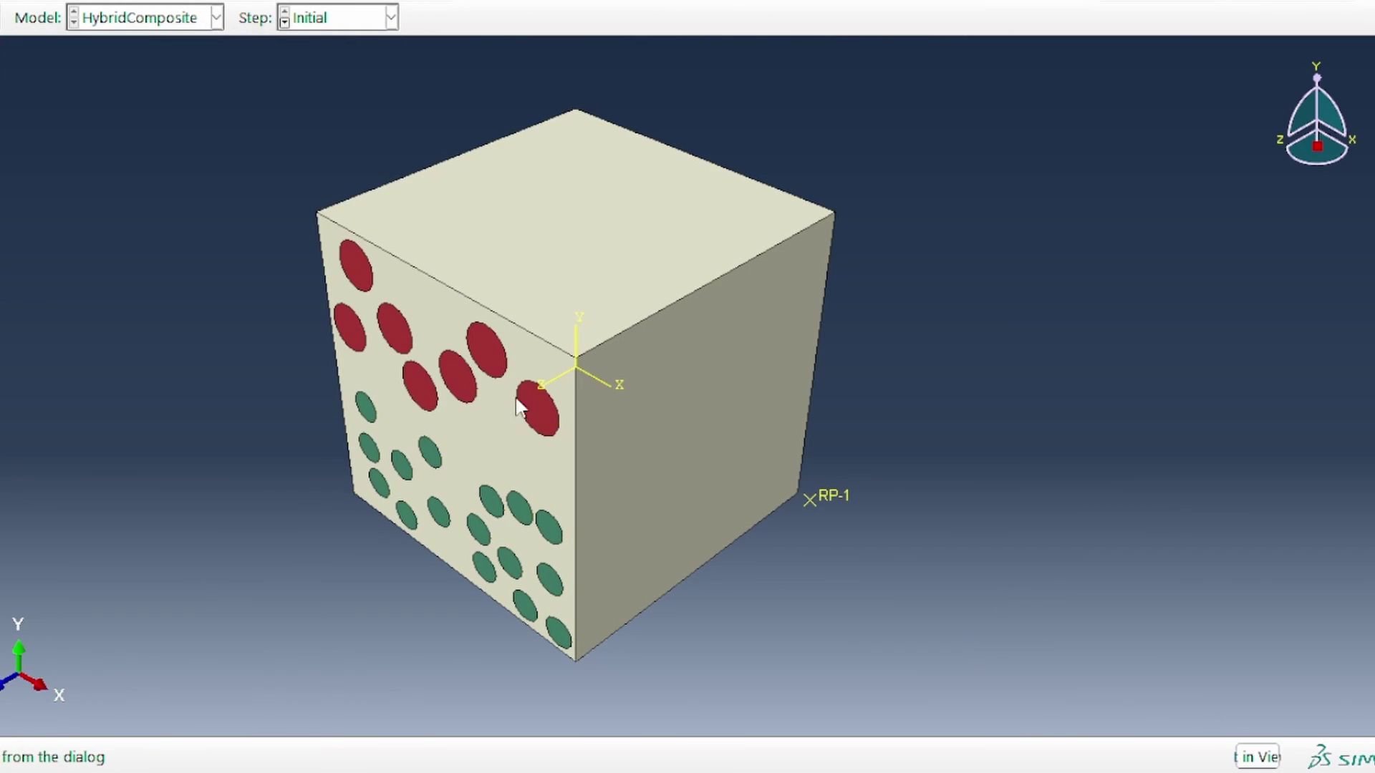
left_click(143, 243)
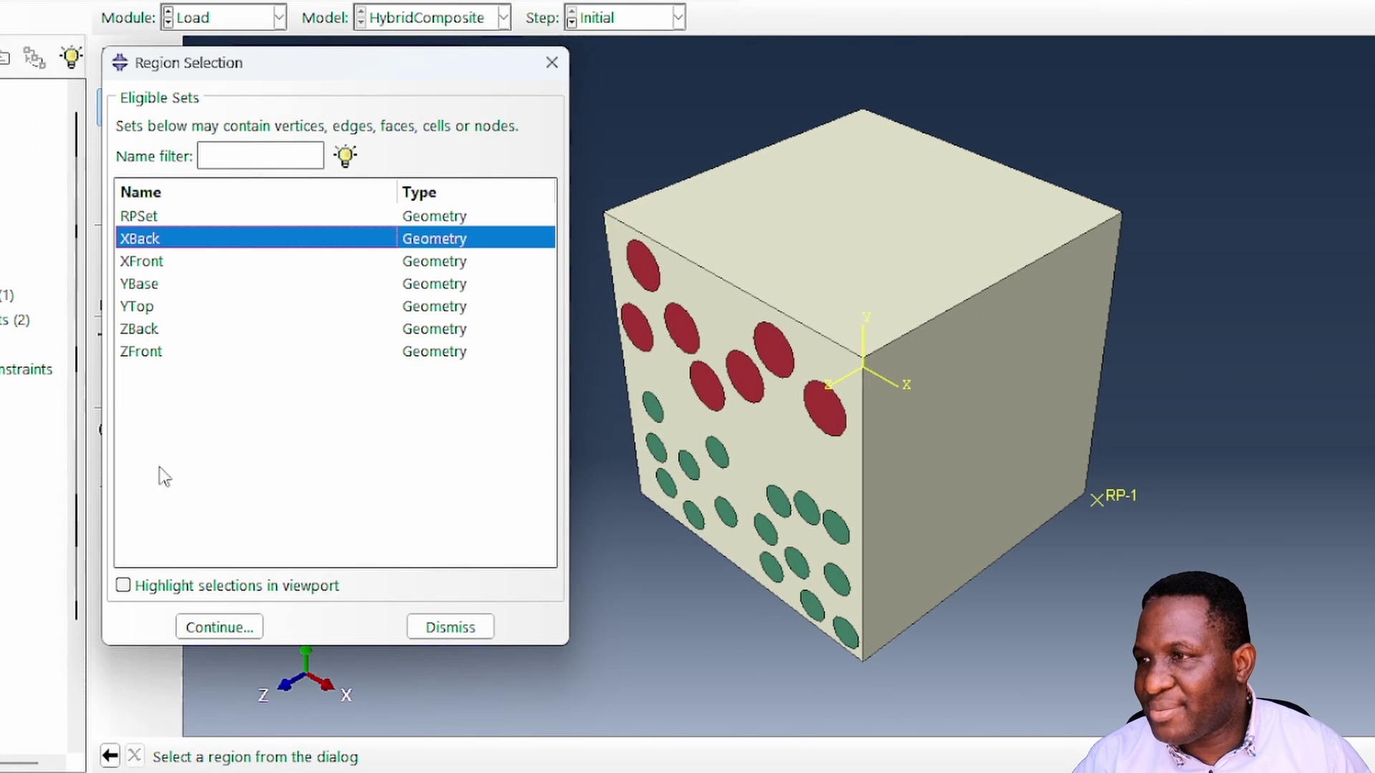
left_click(166, 586)
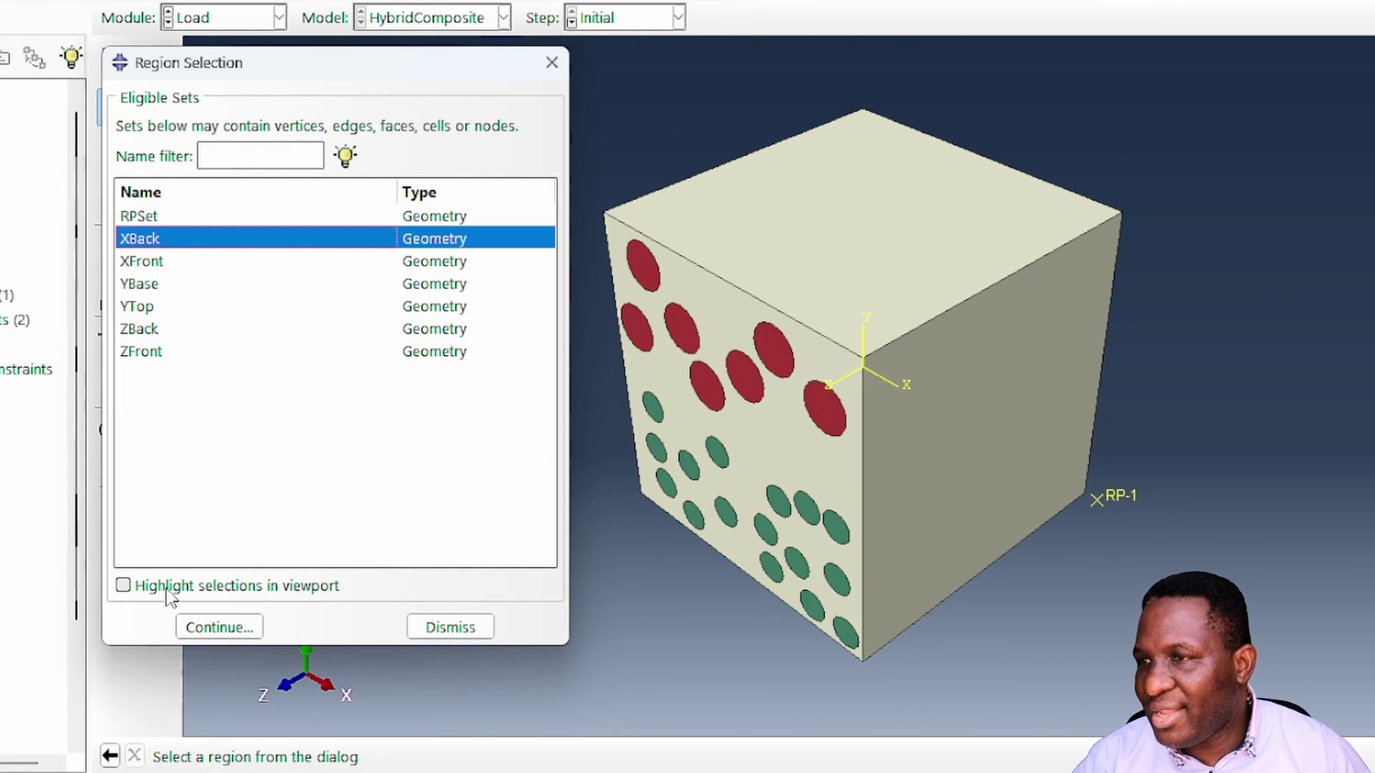
left_click(228, 631)
left_click(368, 351)
left_click(460, 681)
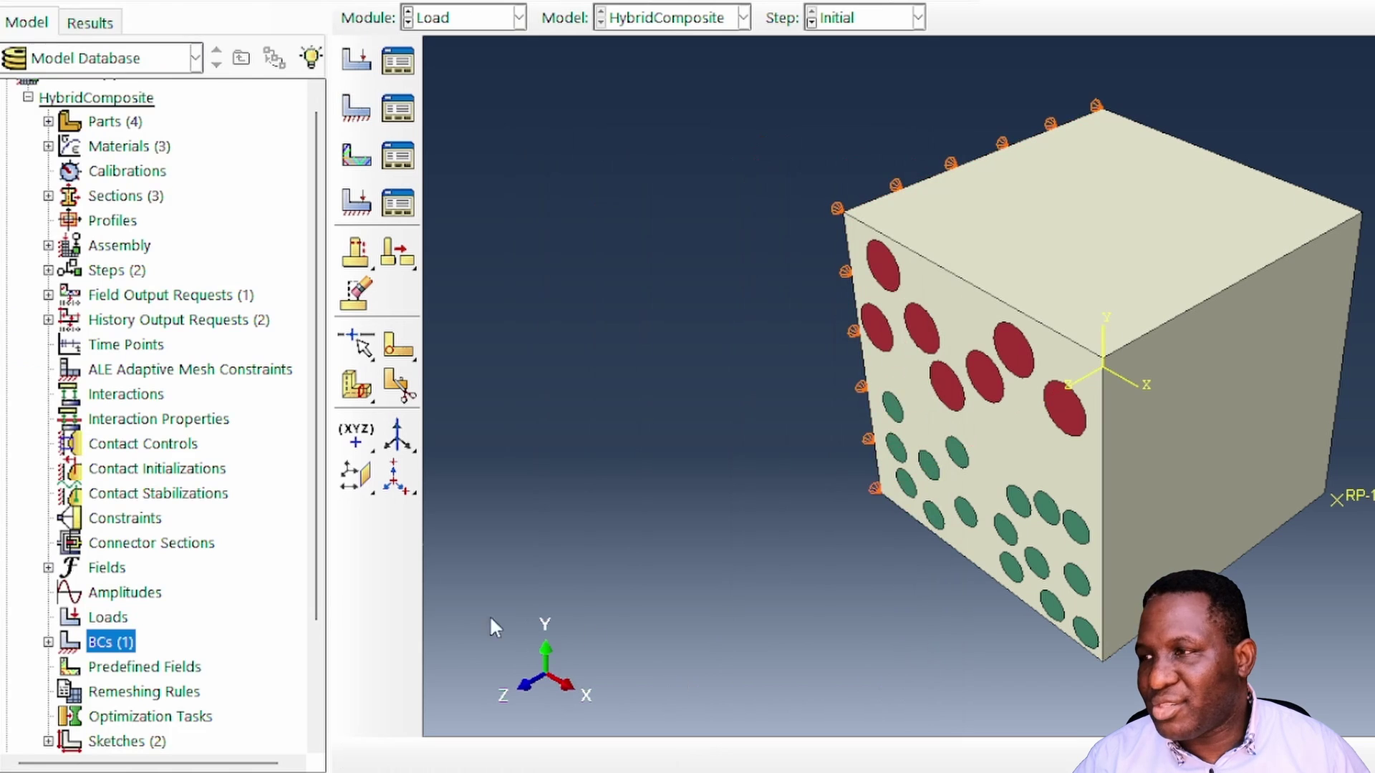
- Create a Displacement/Rotation boundary condition named YBaseBC in the Initial step, constraining U2 on the set YBase
double_click(106, 643)
type("YBaseBC")
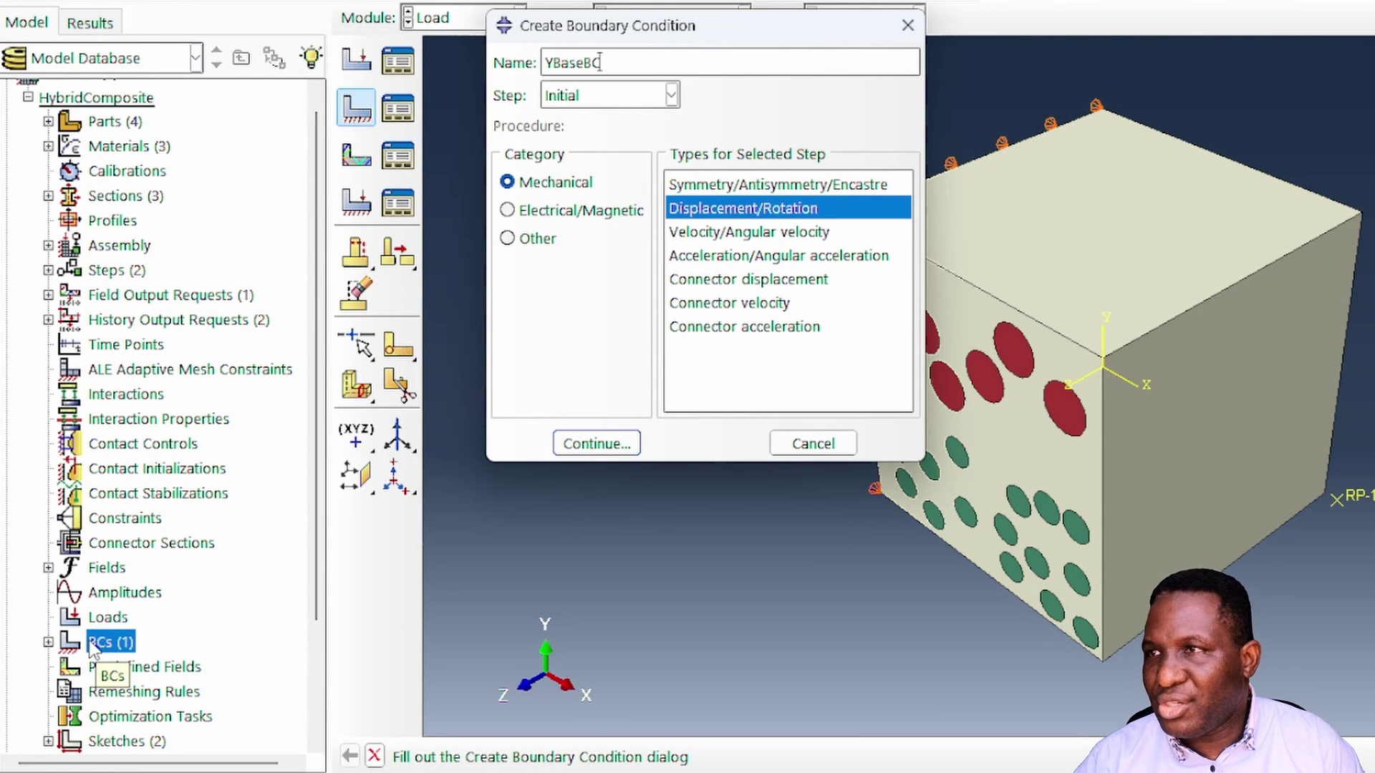
key("Return")
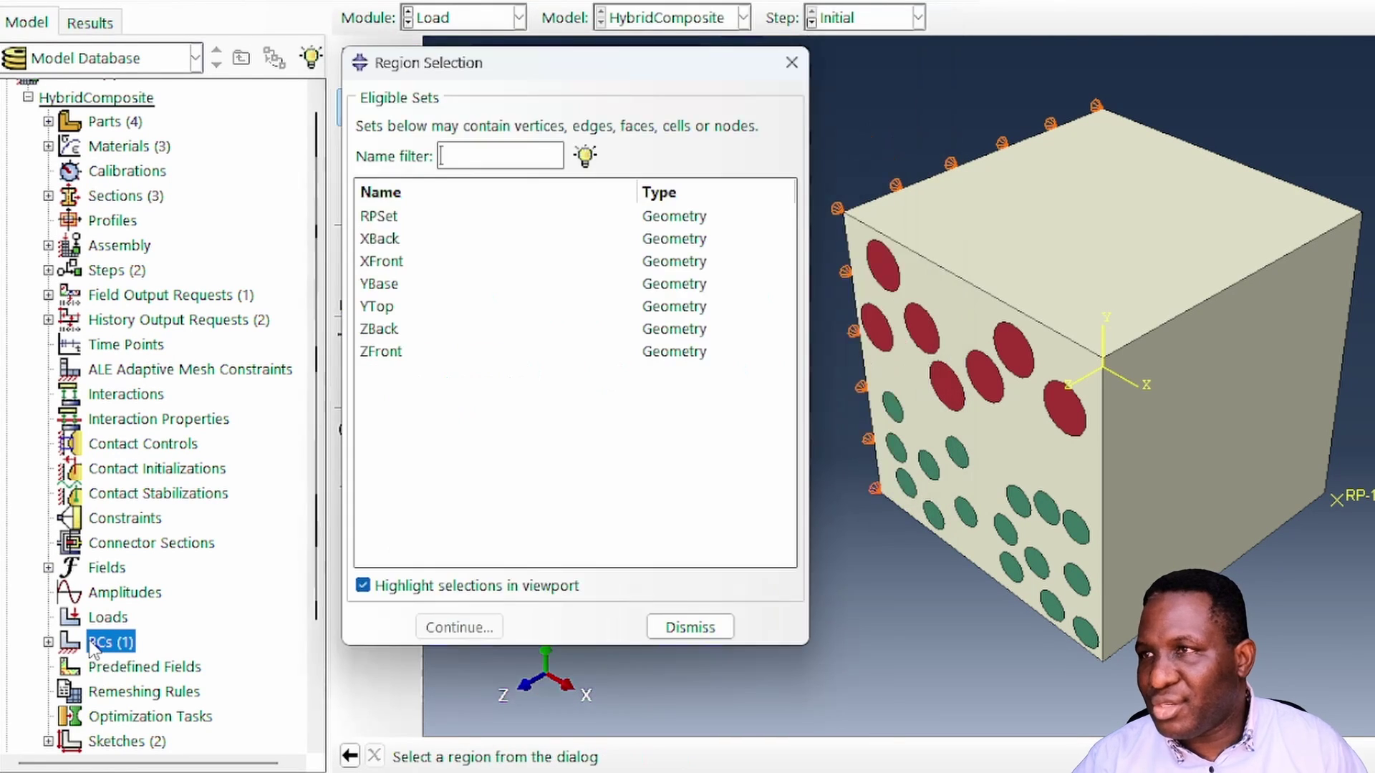
left_click(378, 285)
left_click(459, 627)
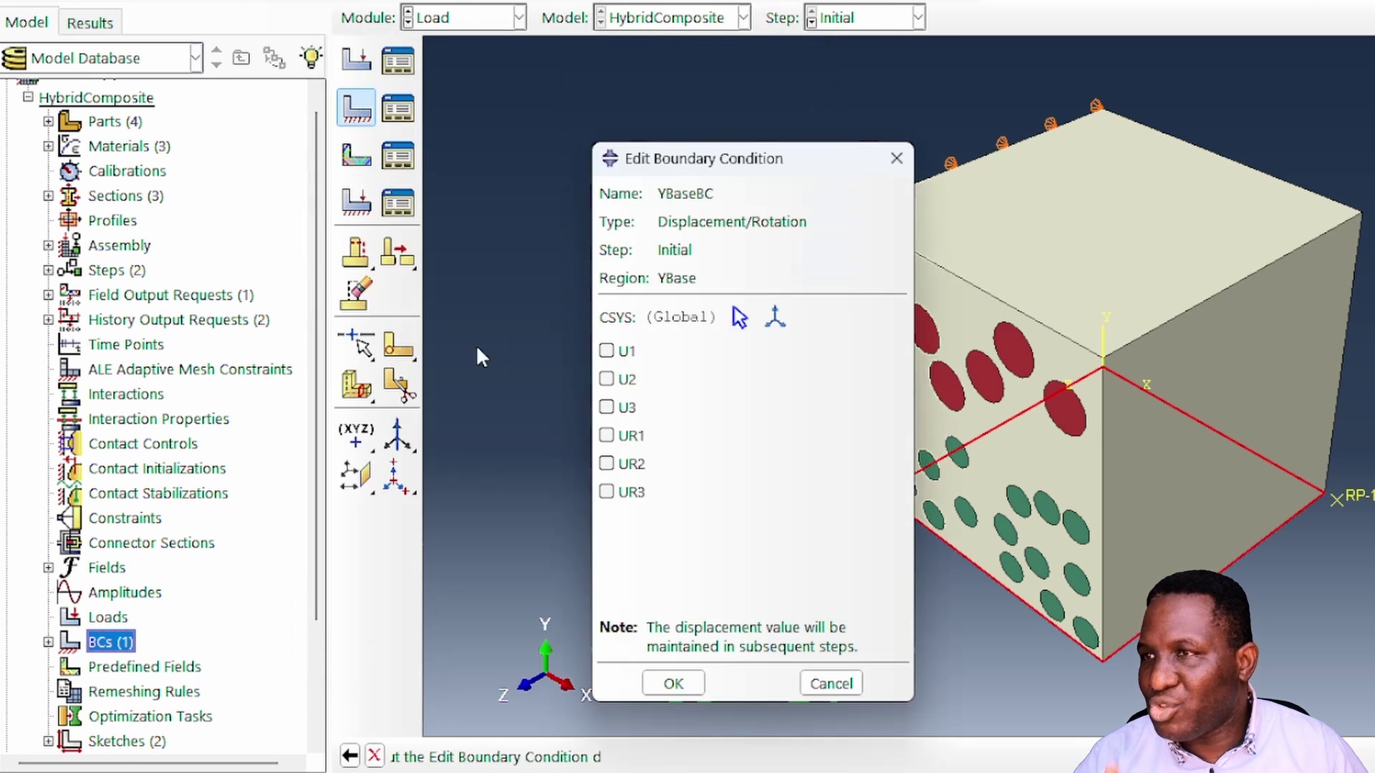
left_click(624, 379)
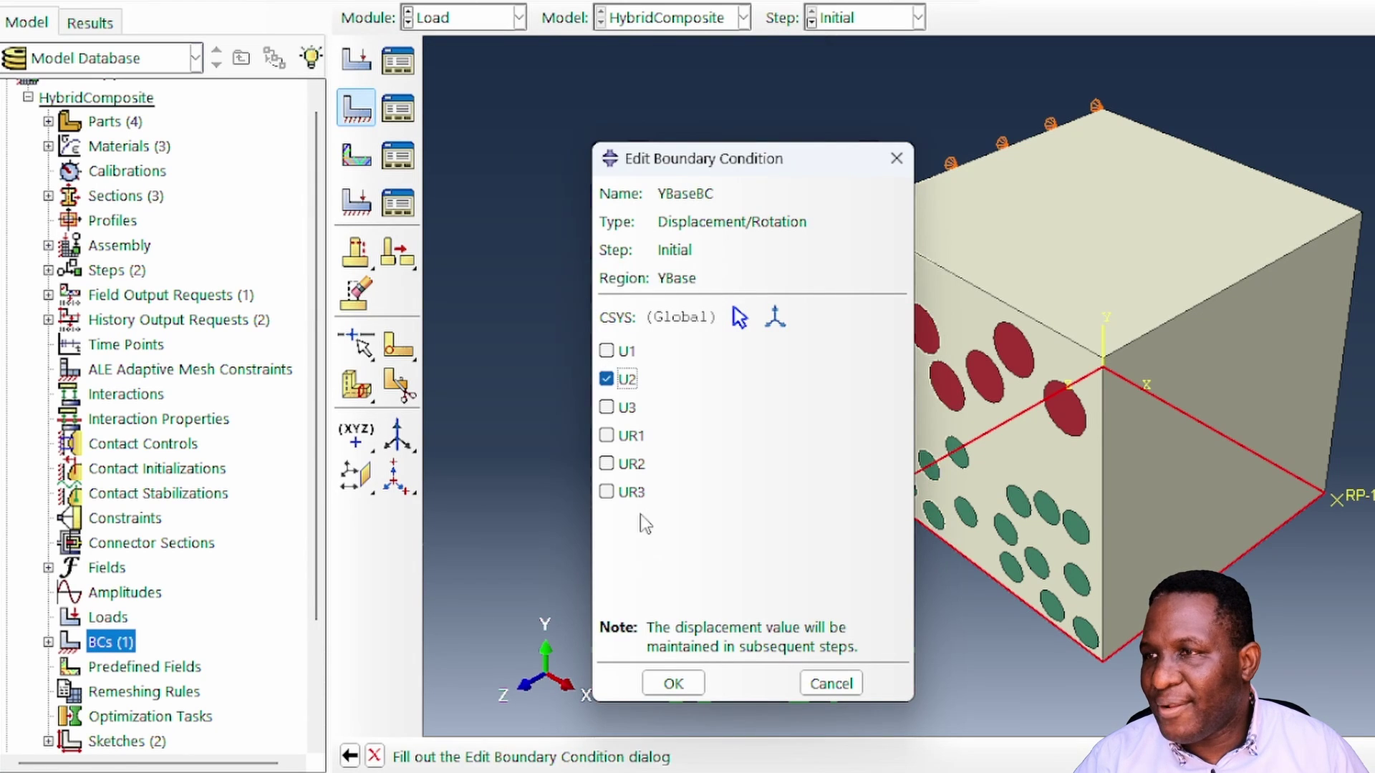
left_click(673, 683)
- Create a Displacement/Rotation boundary condition named ZBackBC in the Initial step, constraining U3 on the set ZBack
double_click(106, 644)
type("XBackBC")
key("Return")
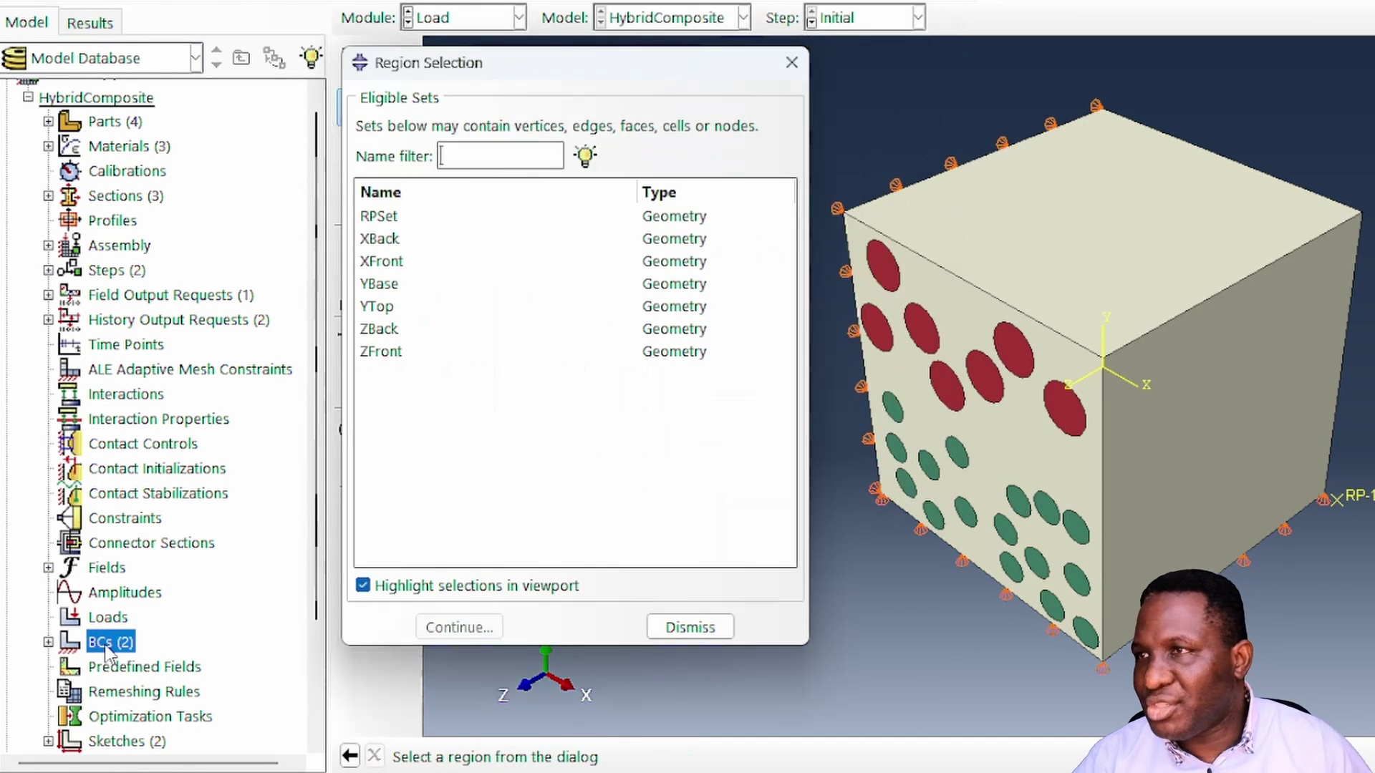
left_click(386, 329)
left_click(456, 628)
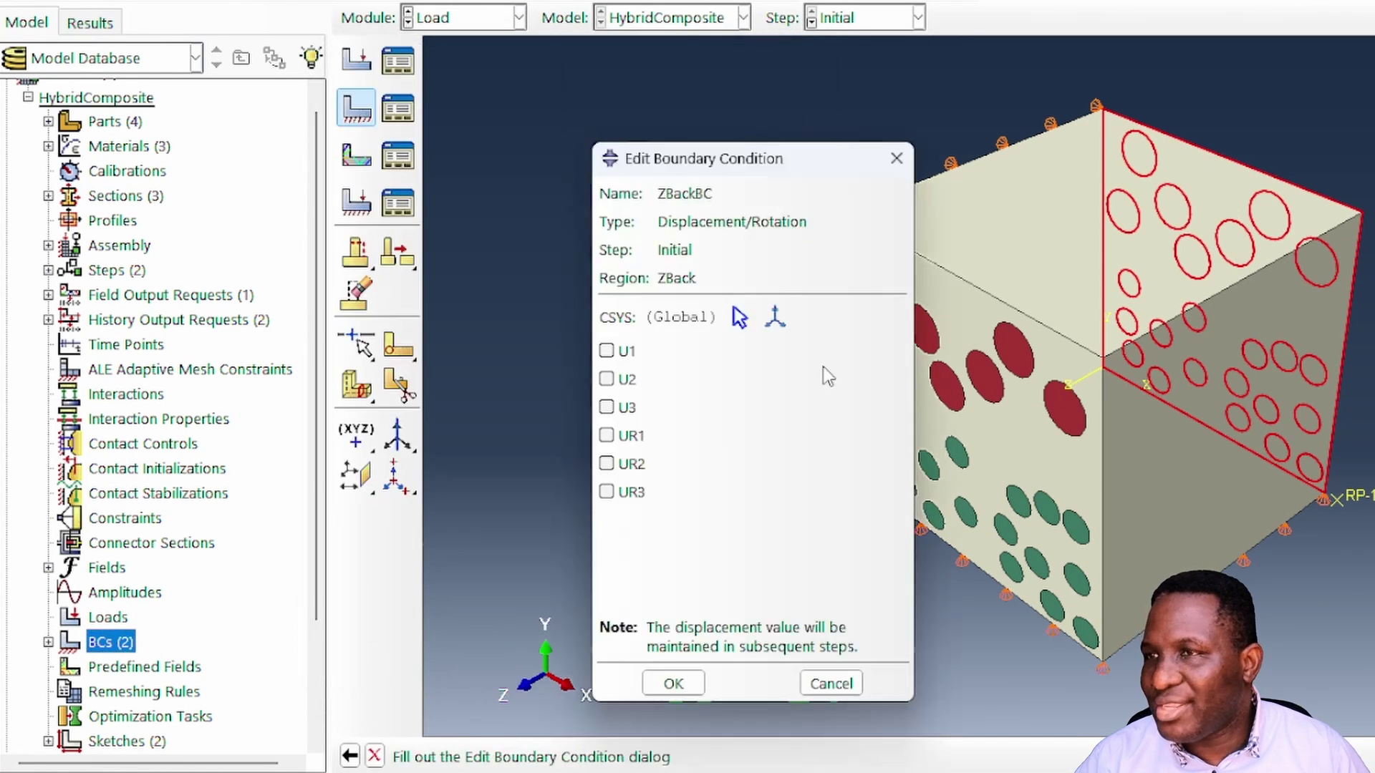
left_click(607, 408)
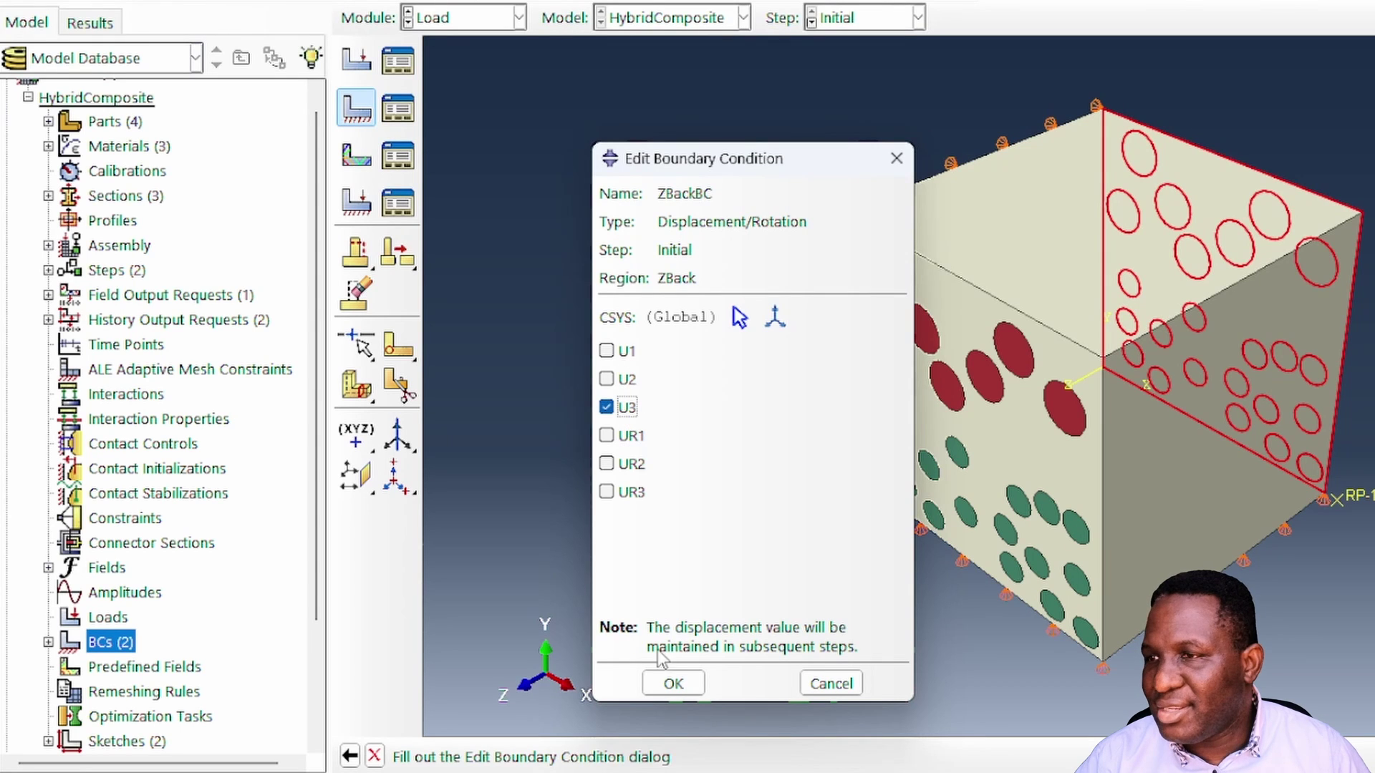
left_click(686, 692)
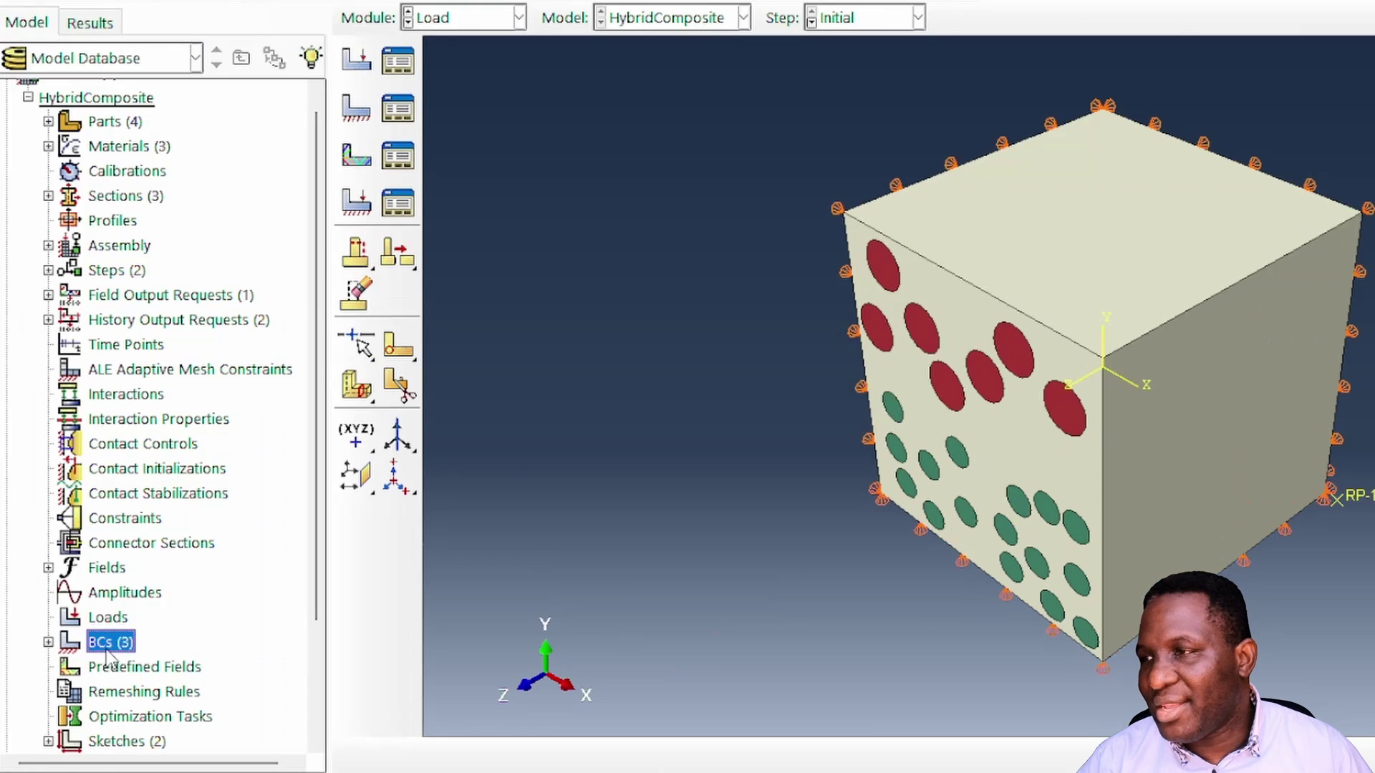
- Define a mechanical Displacement/Rotation boundary condition named tensileLoad in the step loadingStep
double_click(0, 669)
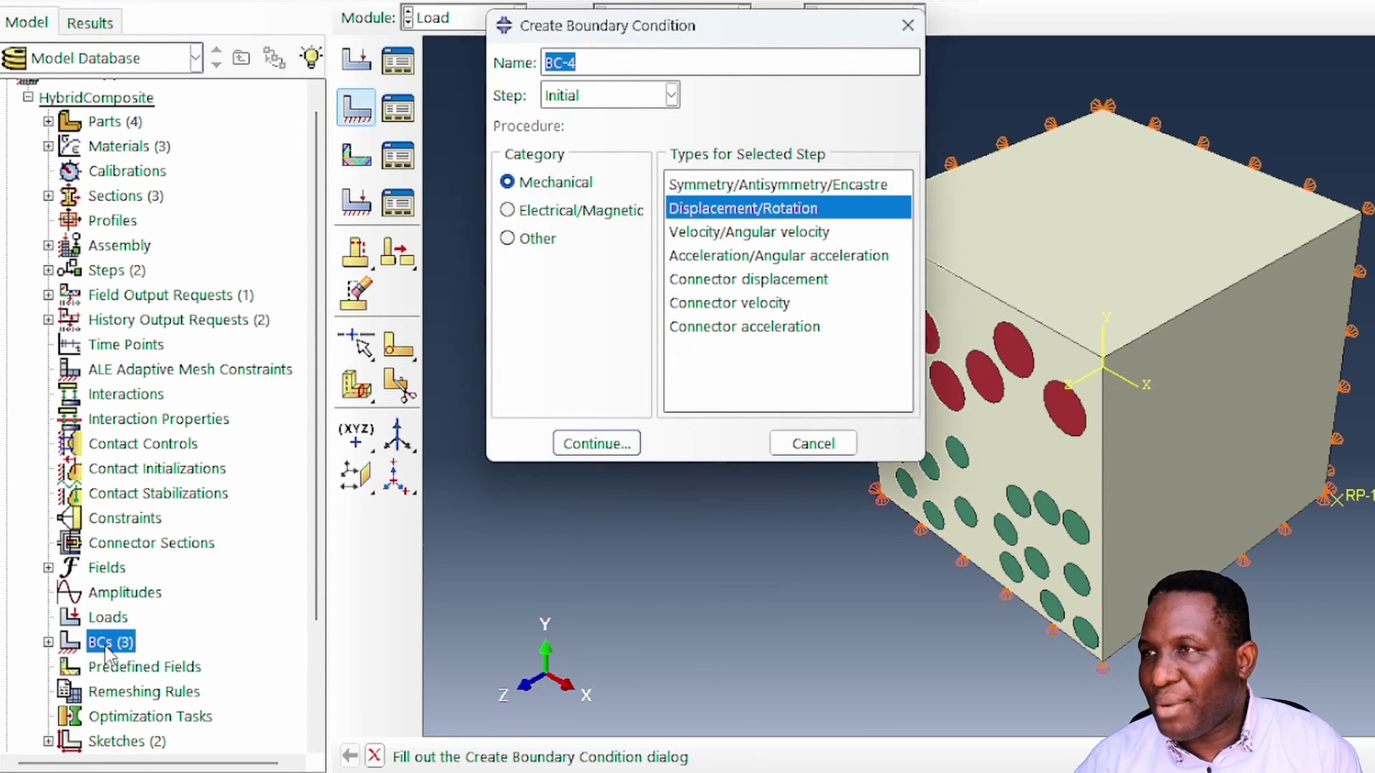
type("T")
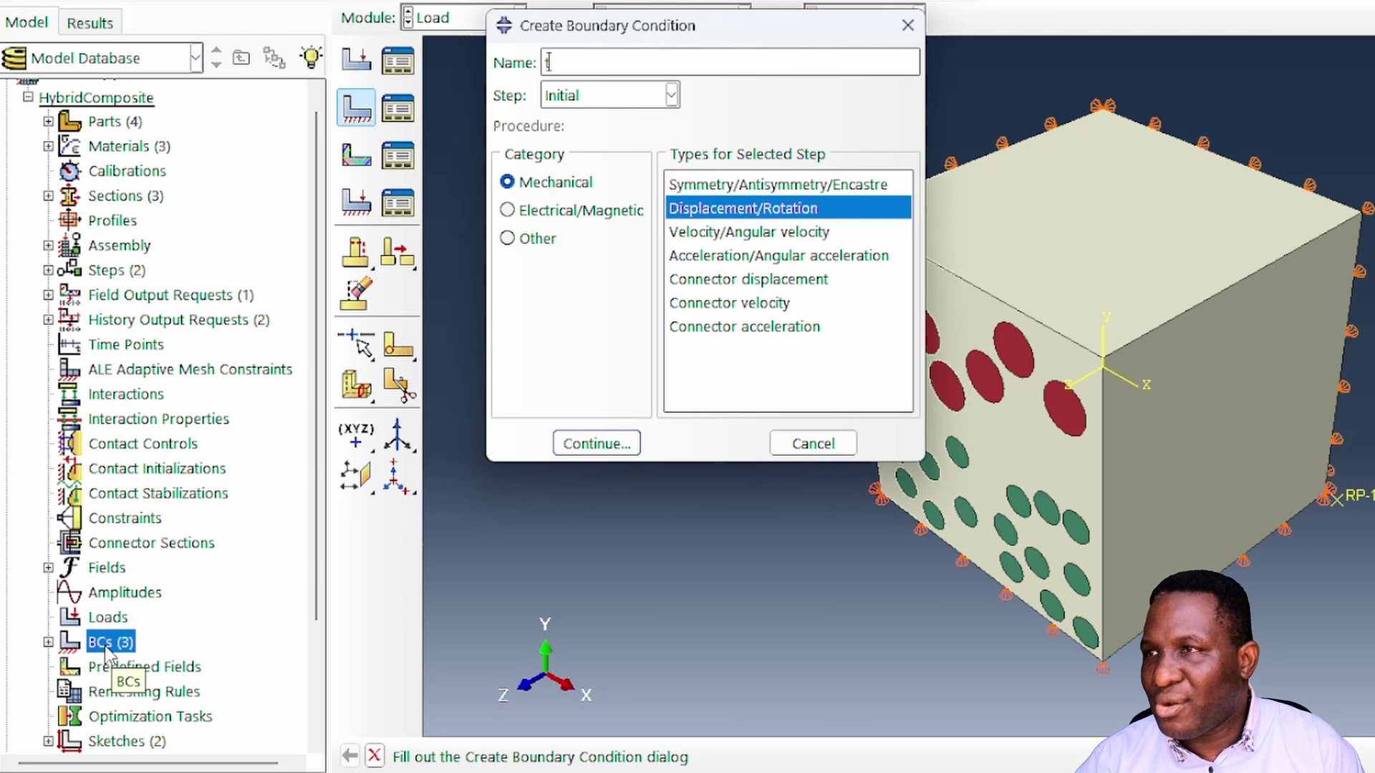
type("ensileLoad")
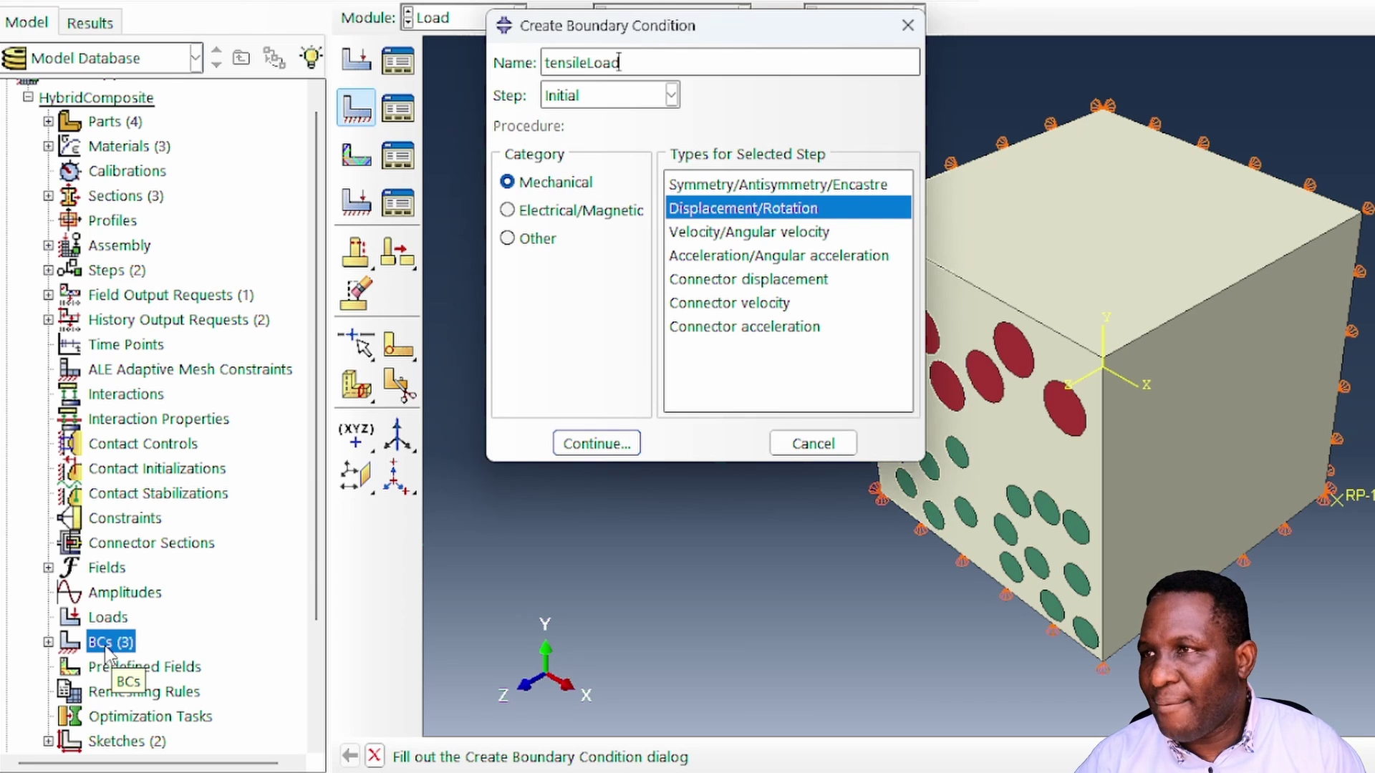
left_click(613, 97)
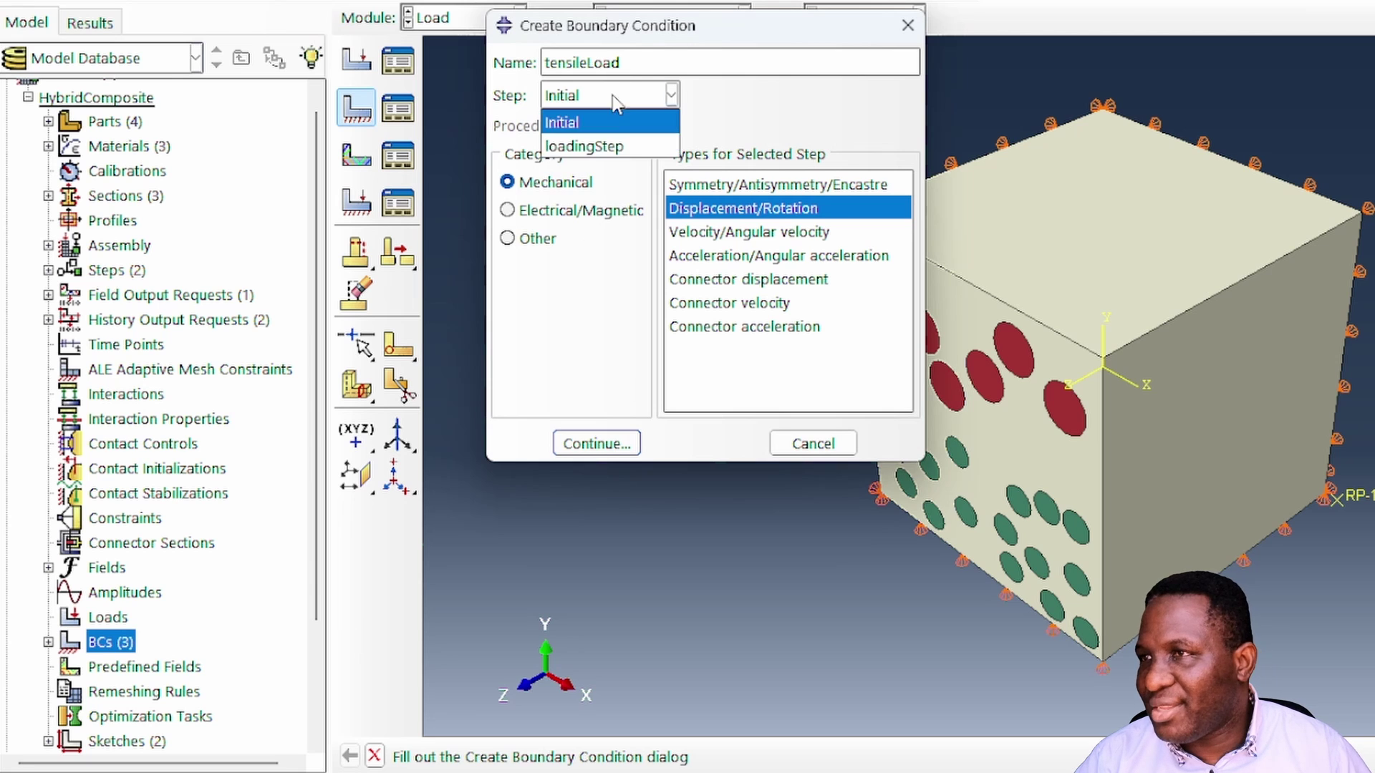
left_click(594, 144)
left_click(601, 443)
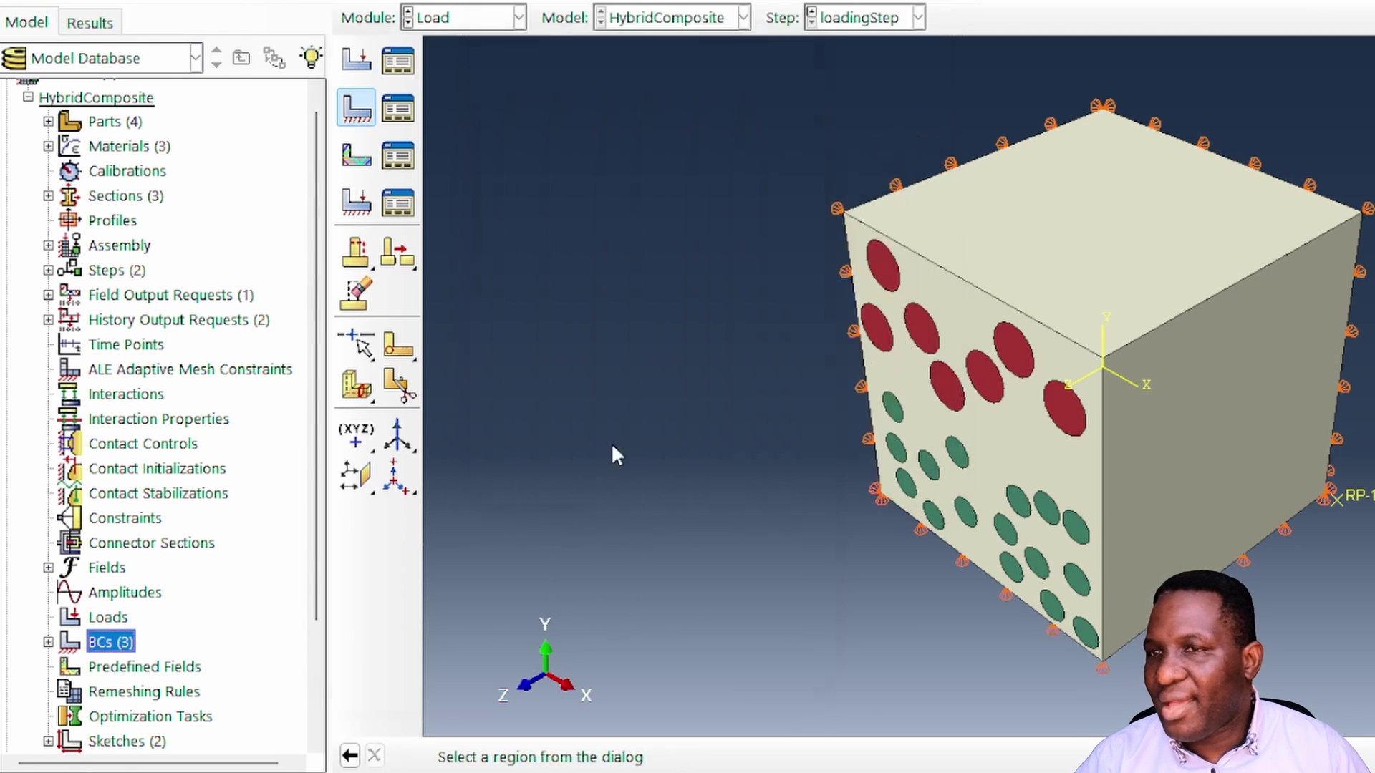
- Apply tensileLoad to the set RPSet with a U1 displacement of 20
left_click(393, 216)
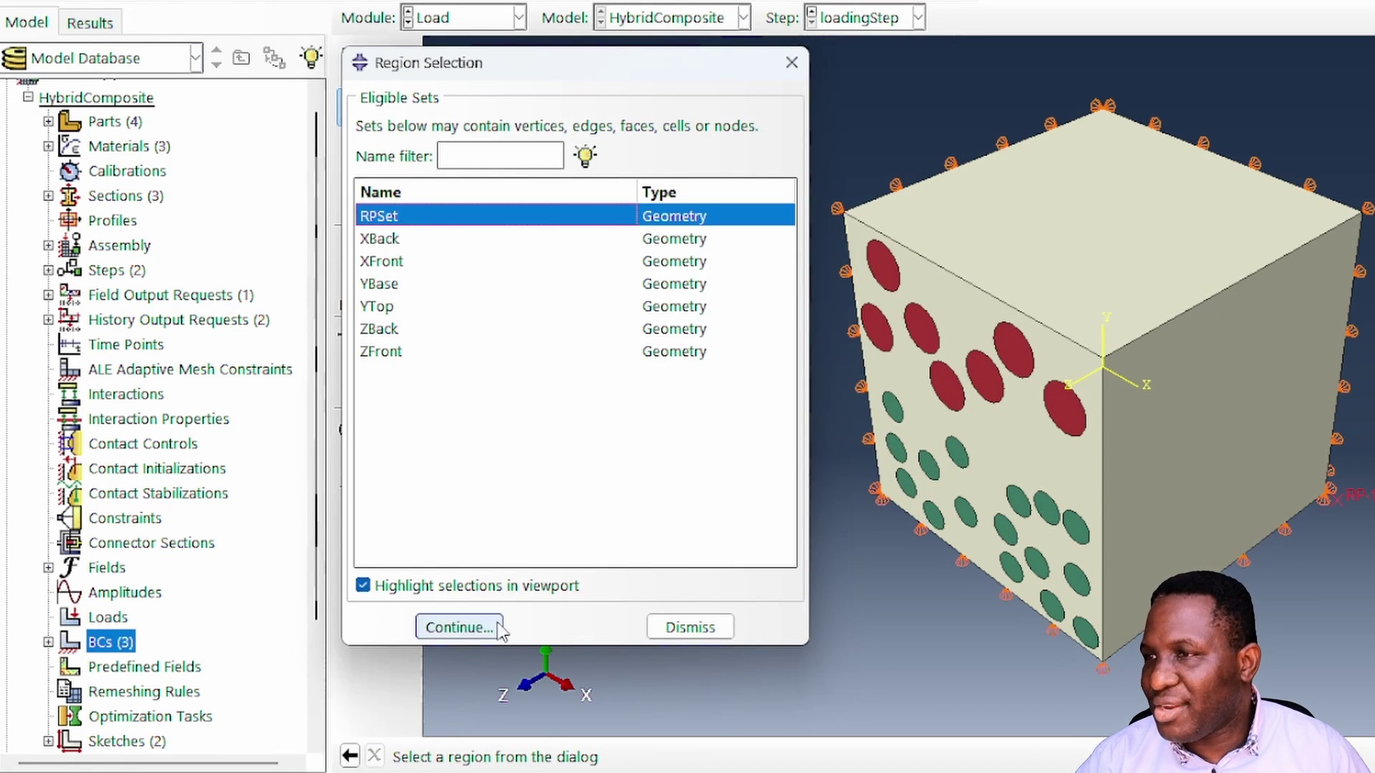
left_click(493, 627)
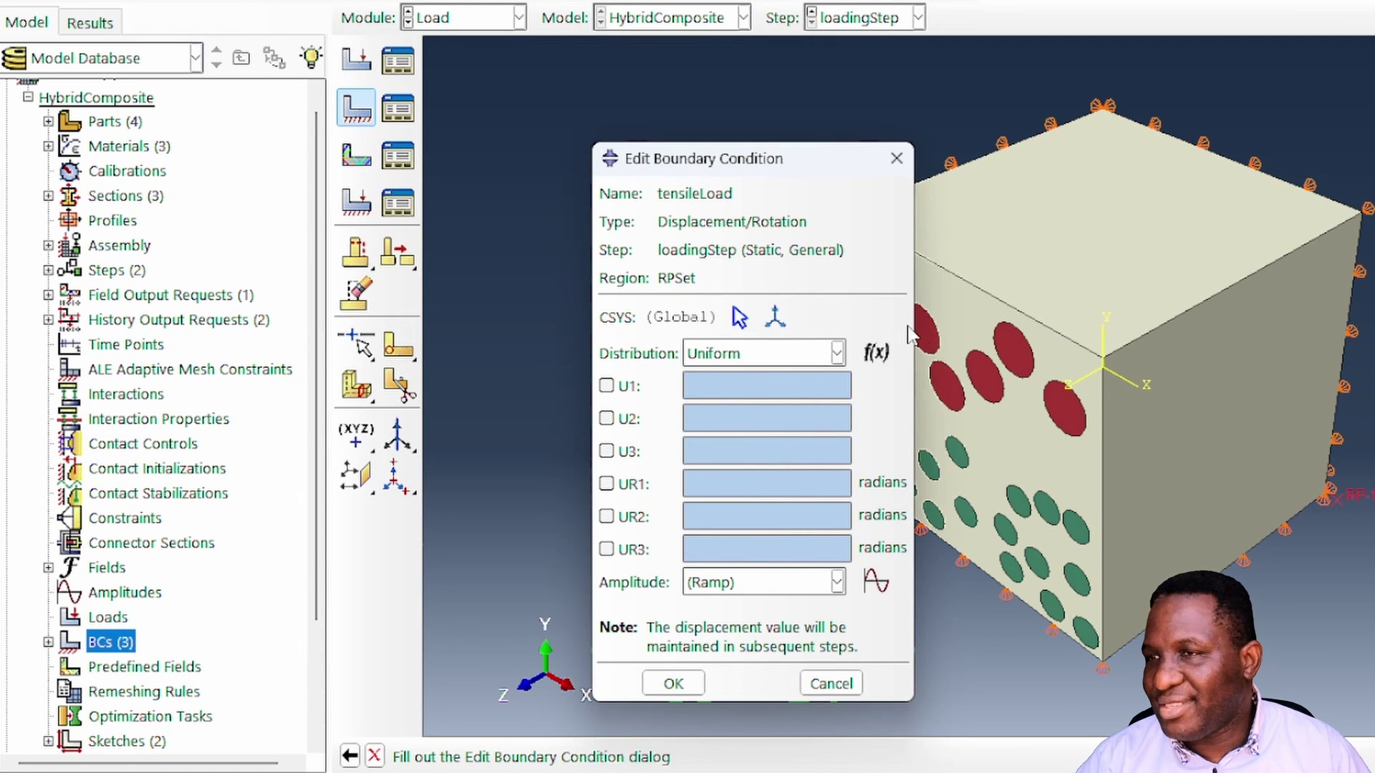
left_click(606, 386)
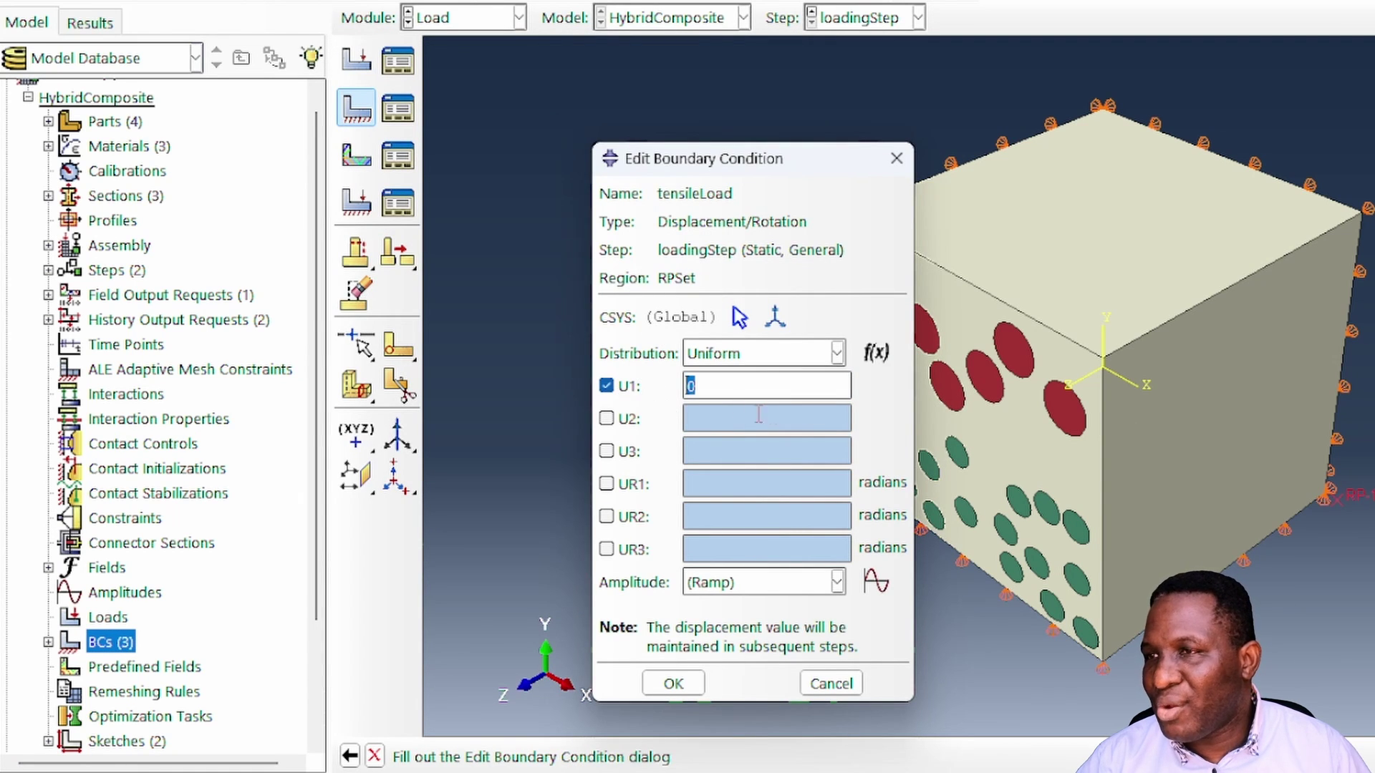
type("20")
left_click(673, 684)
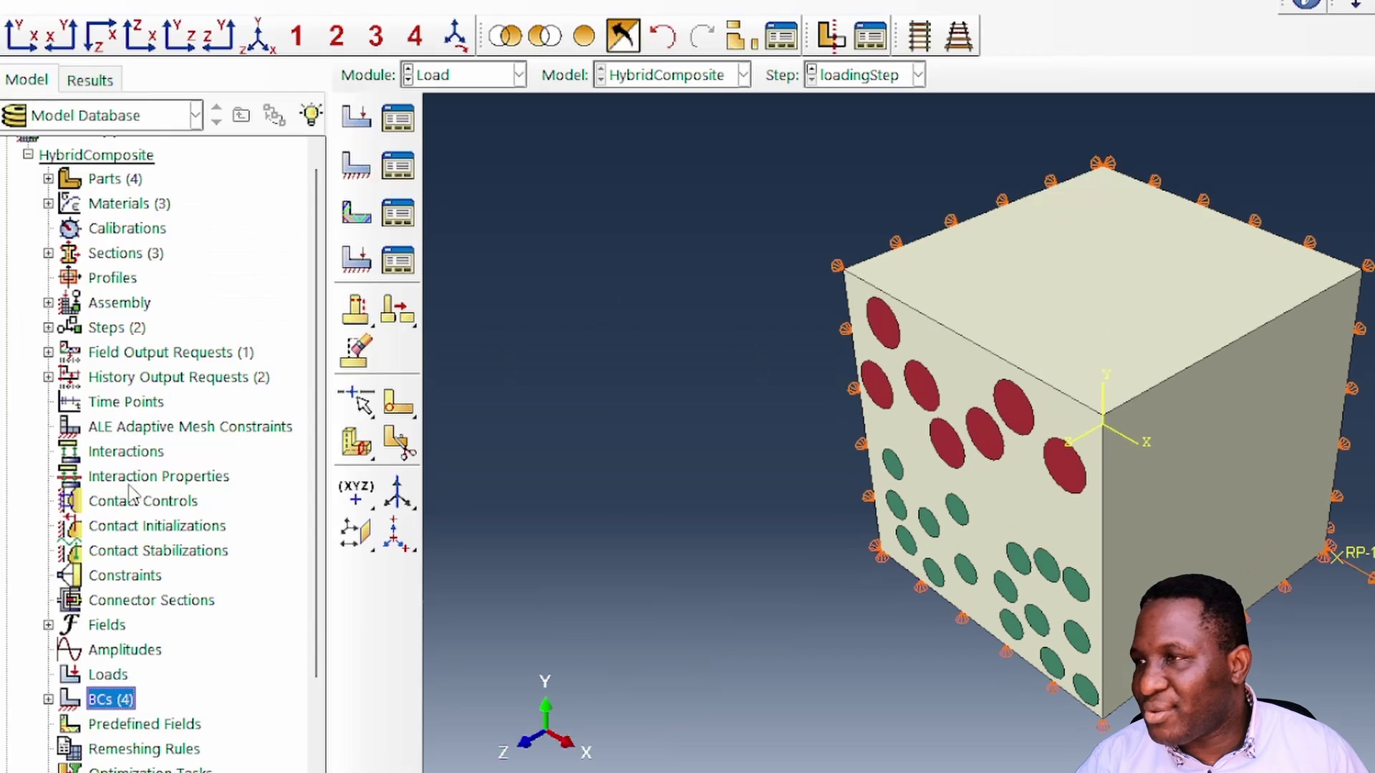
- Create an Equation constraint named ConstraintEqn
double_click(127, 579)
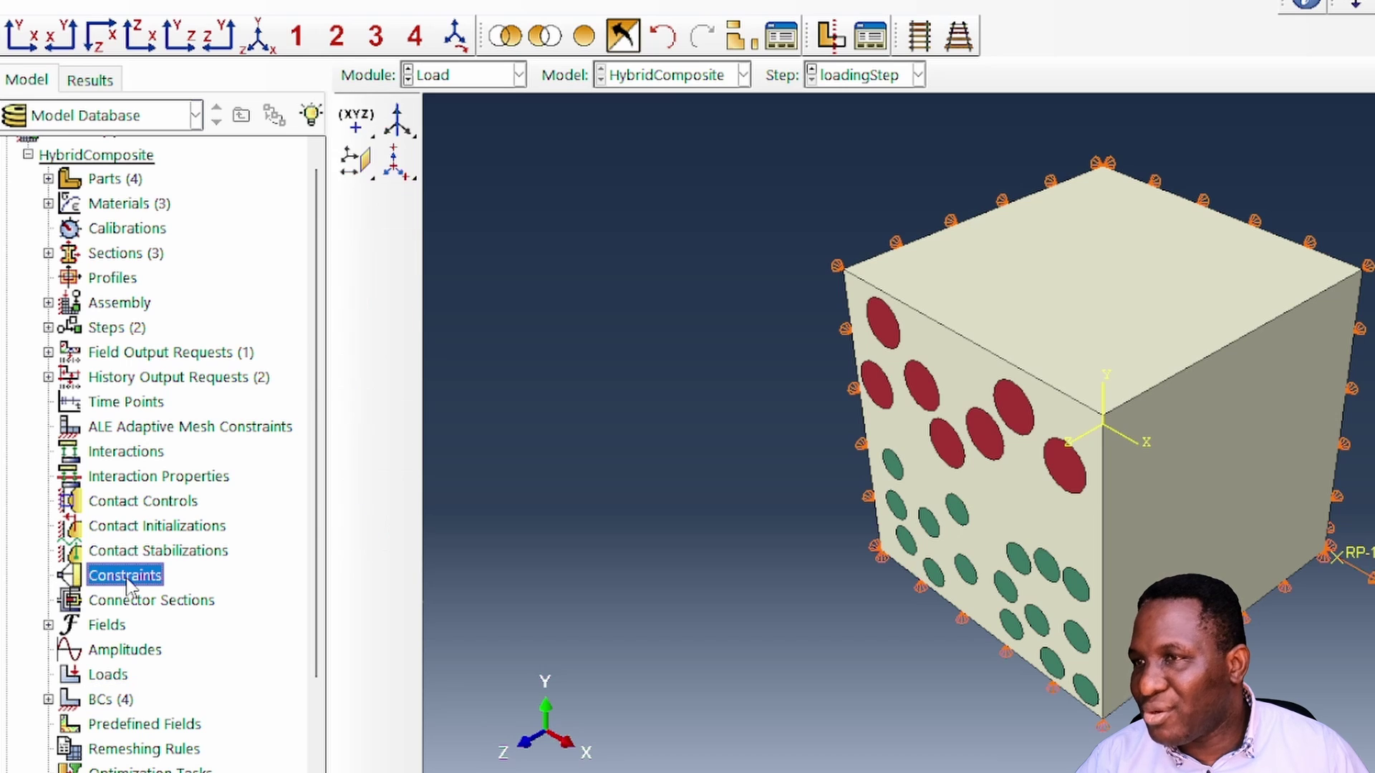
type("ConstraintEqn")
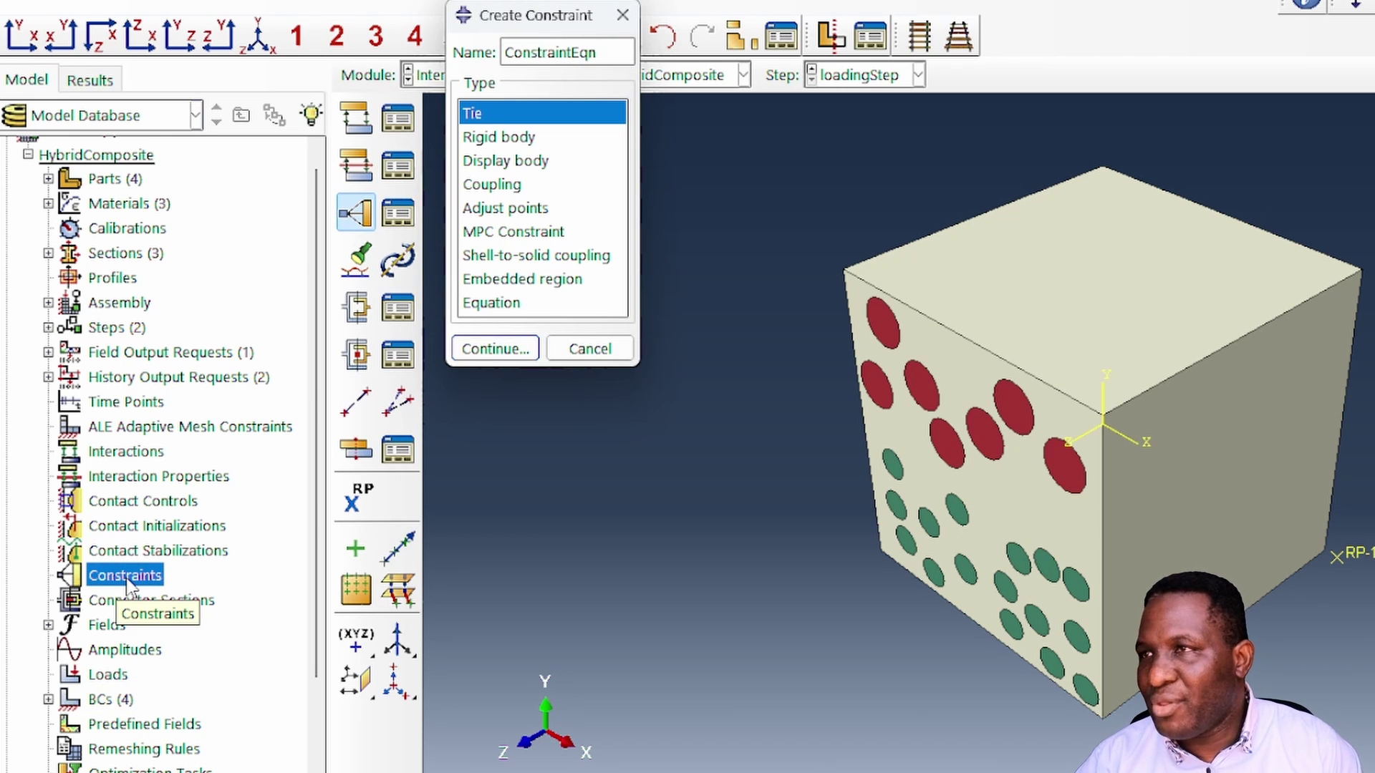
left_click(504, 306)
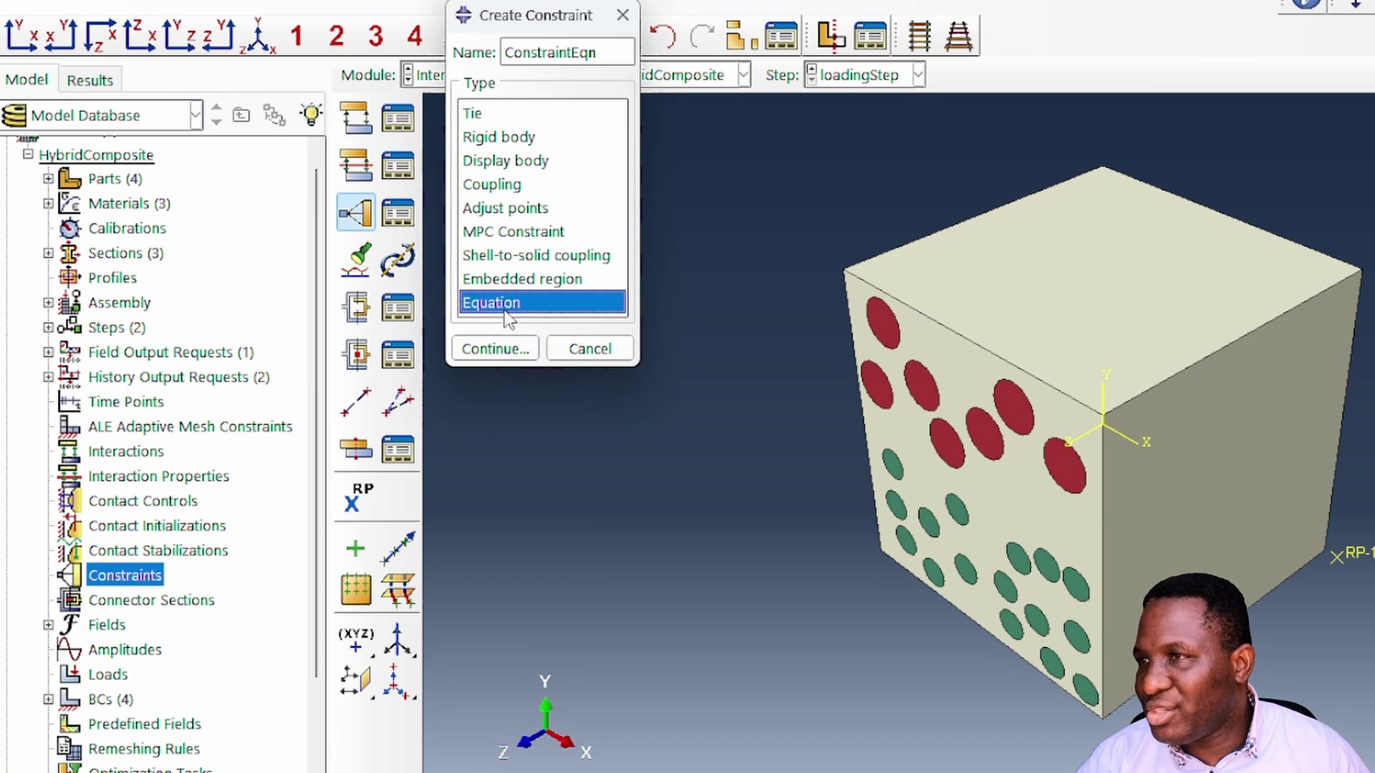
left_click(489, 350)
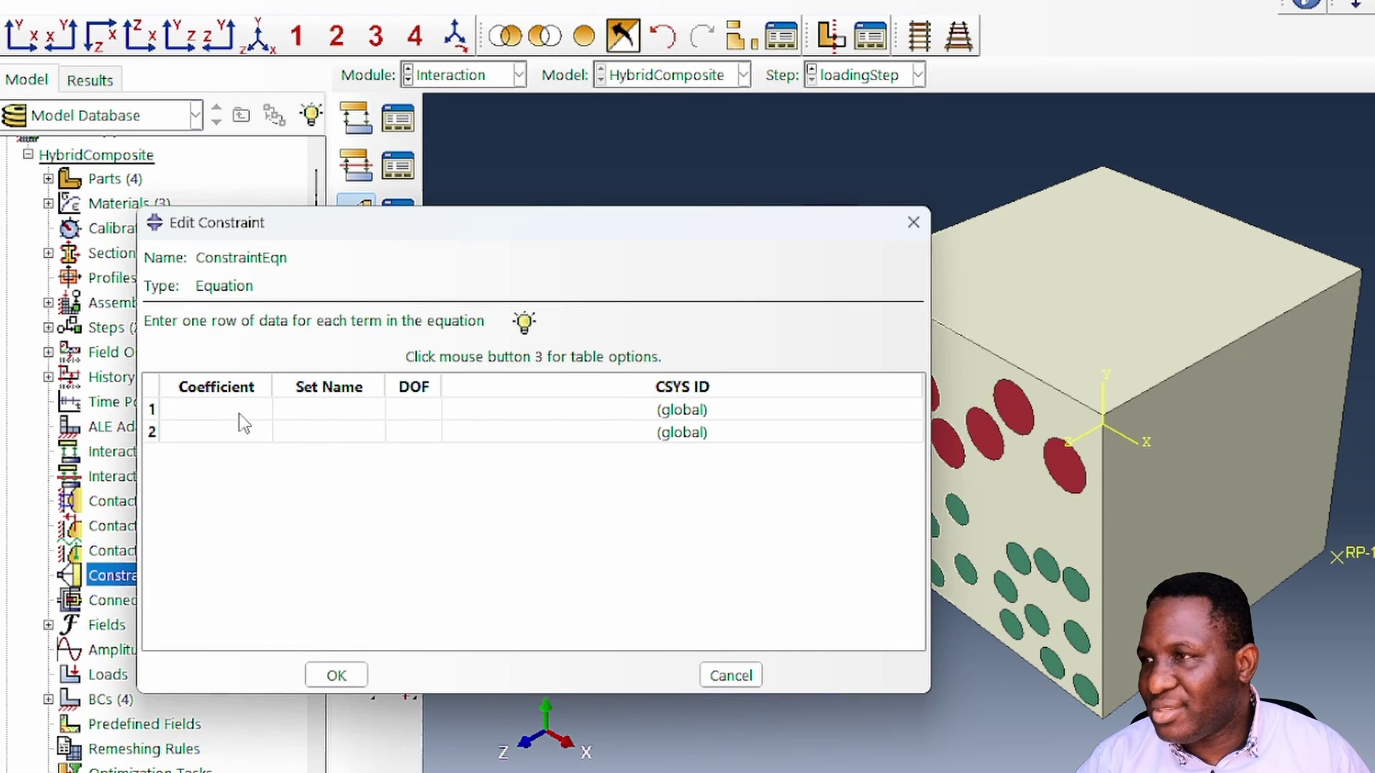
- Define the equation's first term with coefficient 1, set XFront and degree of freedom 1, widening the set name column
type("1")
left_click(333, 409)
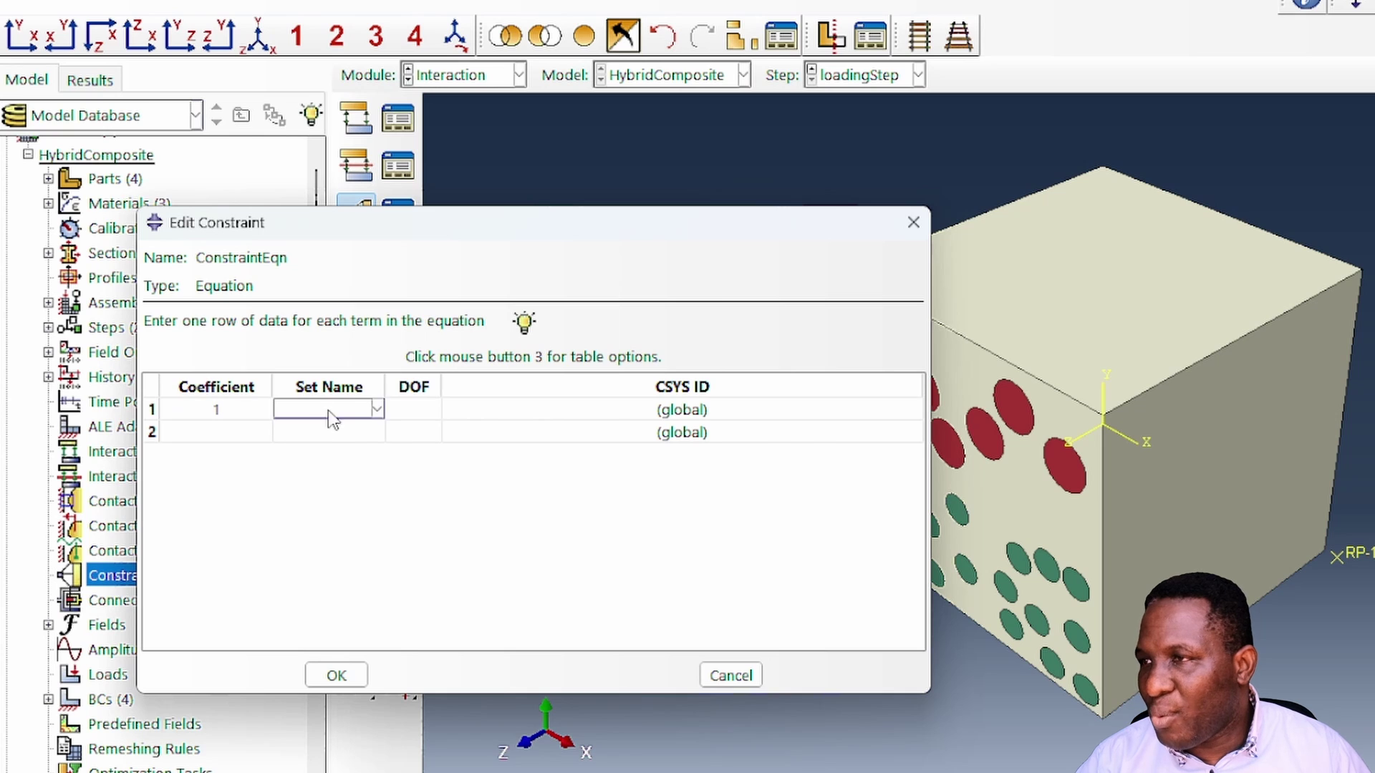
left_click_drag(385, 387, 506, 388)
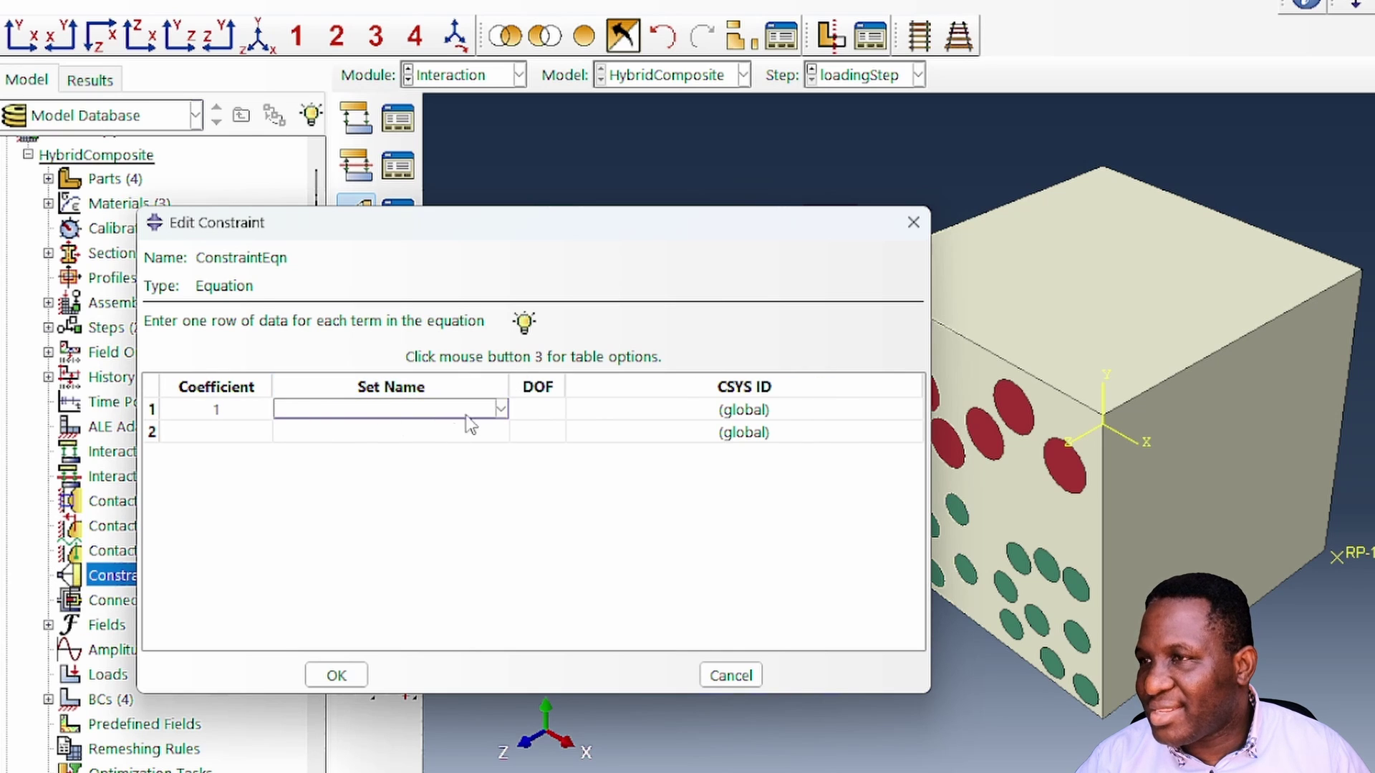
left_click(501, 409)
left_click(333, 480)
left_click(536, 410)
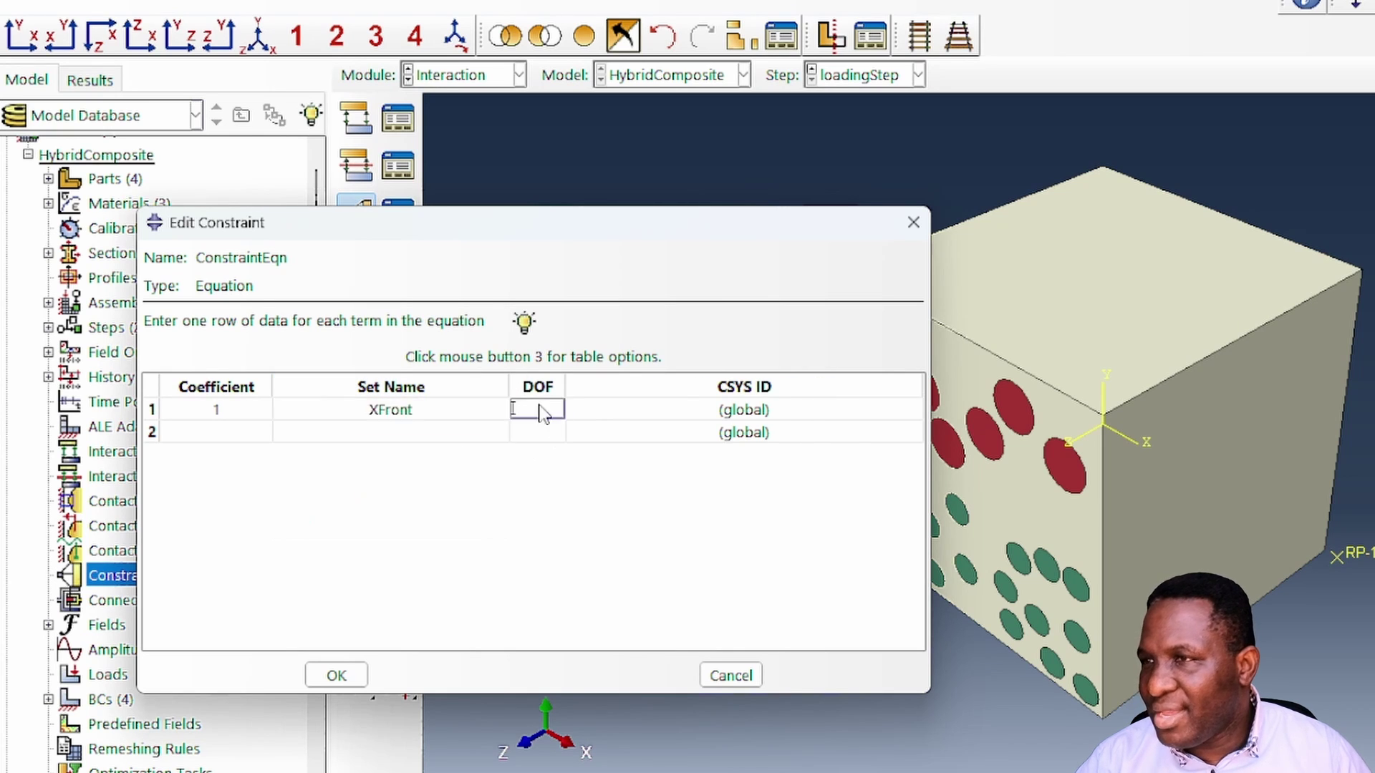
type("1")
- Define the equation's second term with coefficient -1, set RPSet and degree of freedom 1, and accept the constraint
left_click(537, 432)
left_click(418, 433)
left_click(418, 432)
left_click(315, 454)
left_click(245, 432)
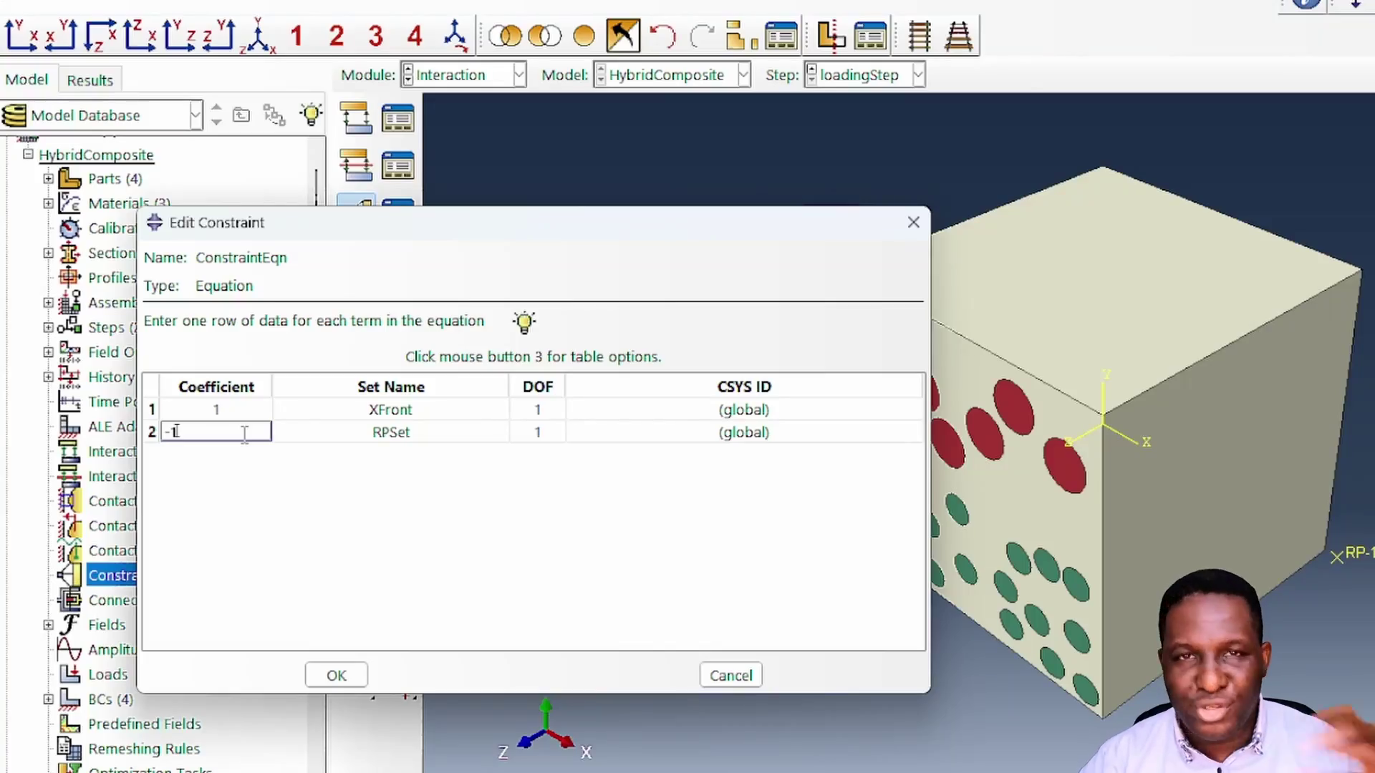
left_click(333, 678)
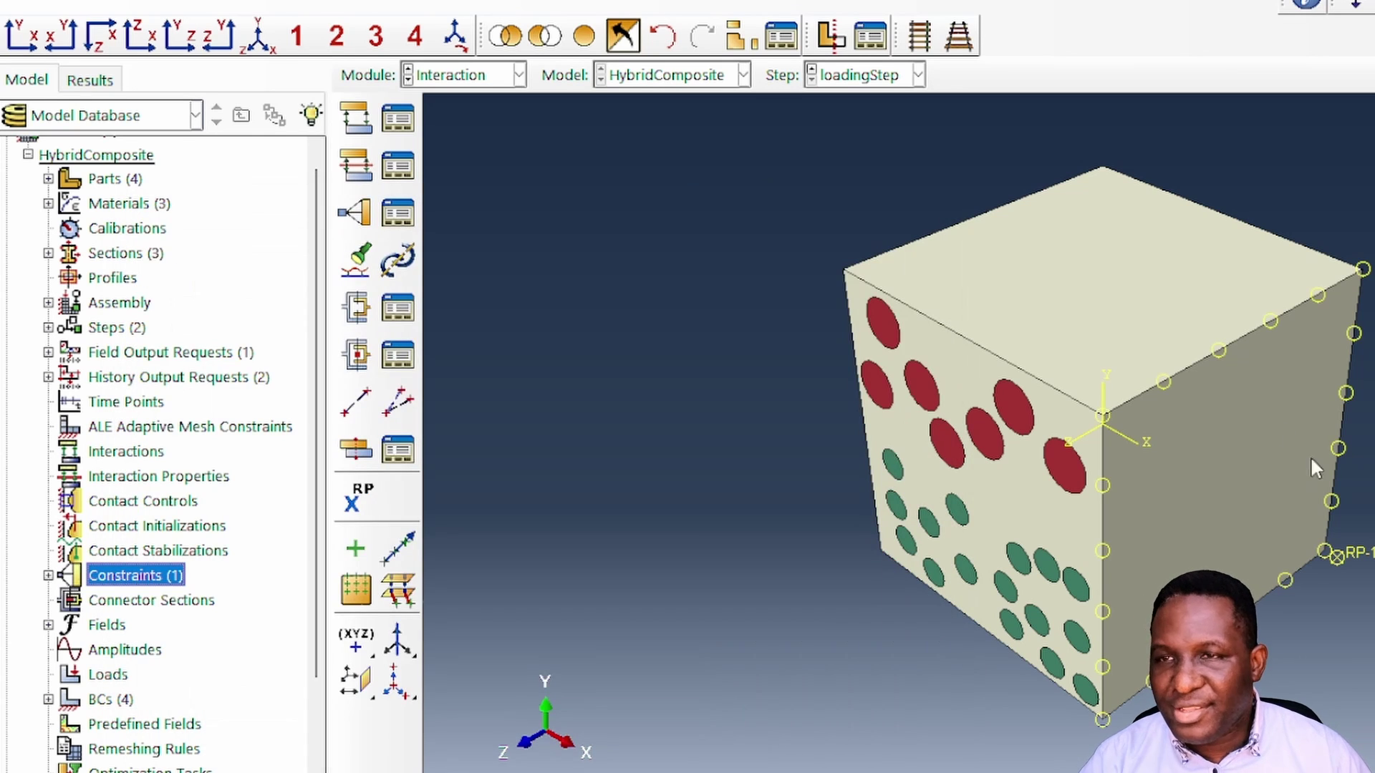
- Copy the HybridComposite model to a new model named HybridComposite_XTension
scroll(261, 577, "up", 1)
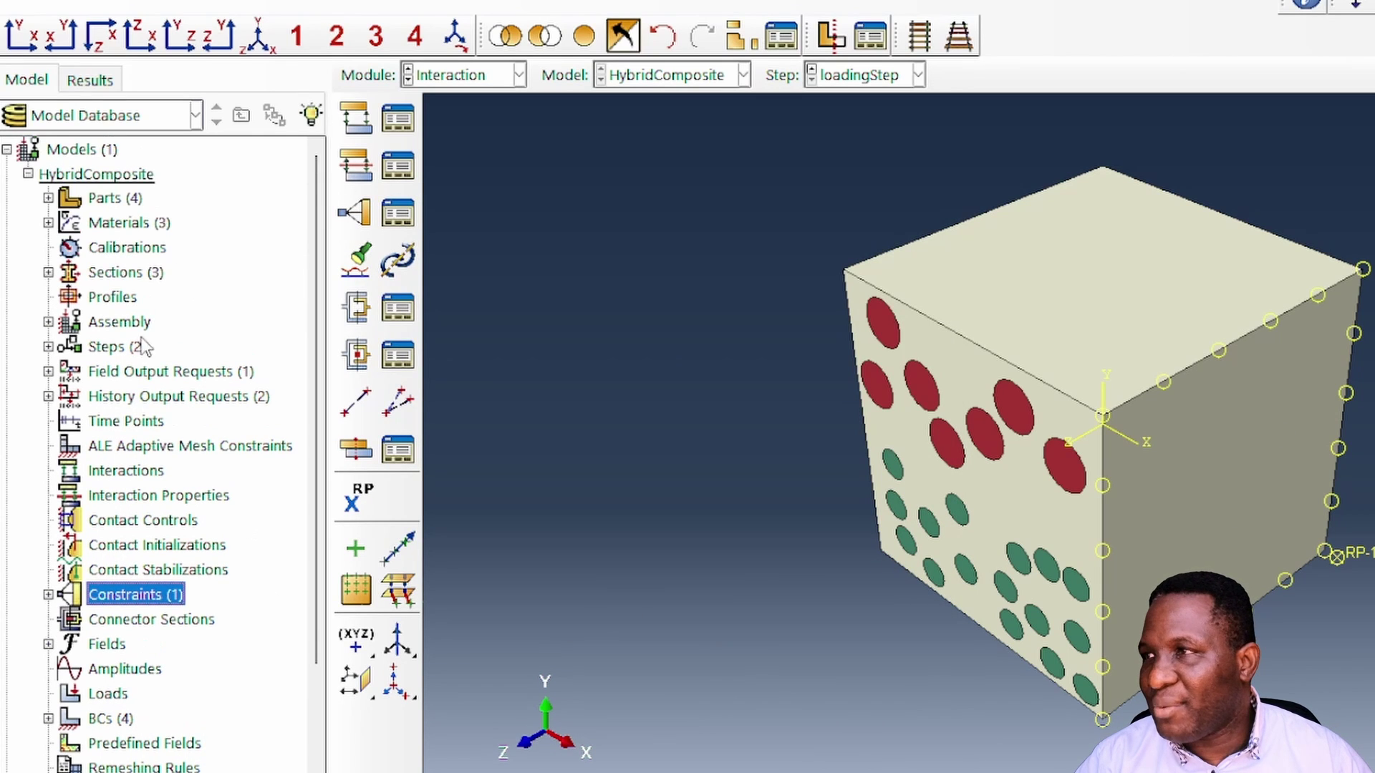
right_click(131, 174)
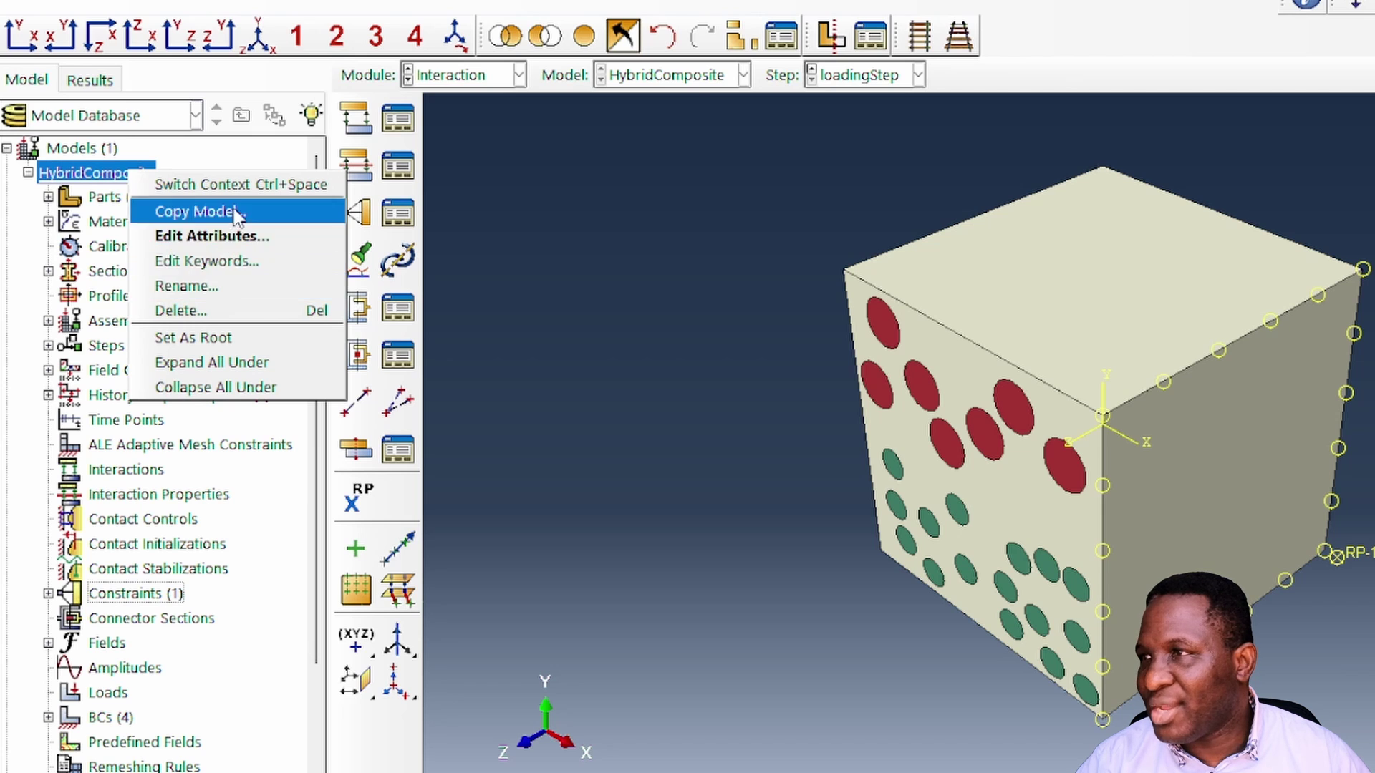
left_click(194, 211)
left_click_drag(856, 147, 816, 146)
type("_XT")
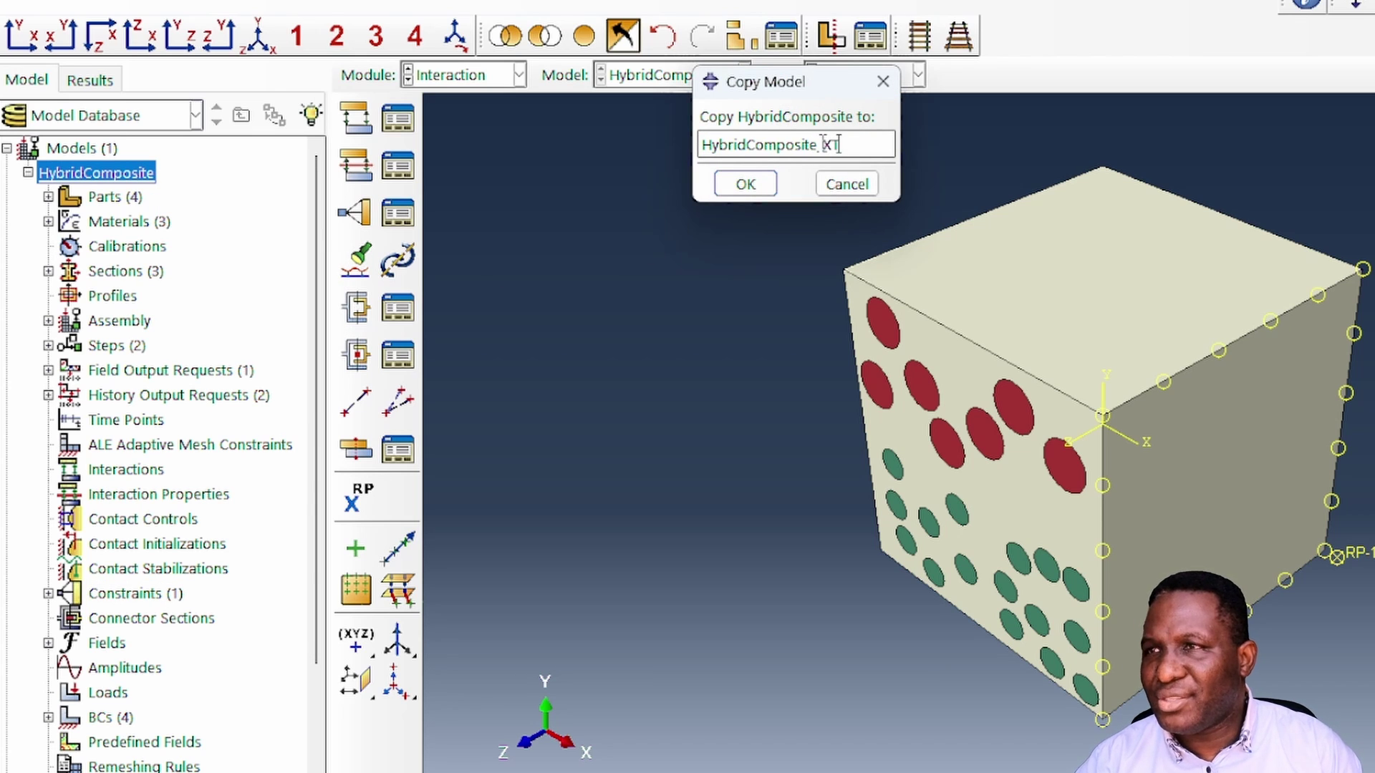
type("ension")
key("Return")
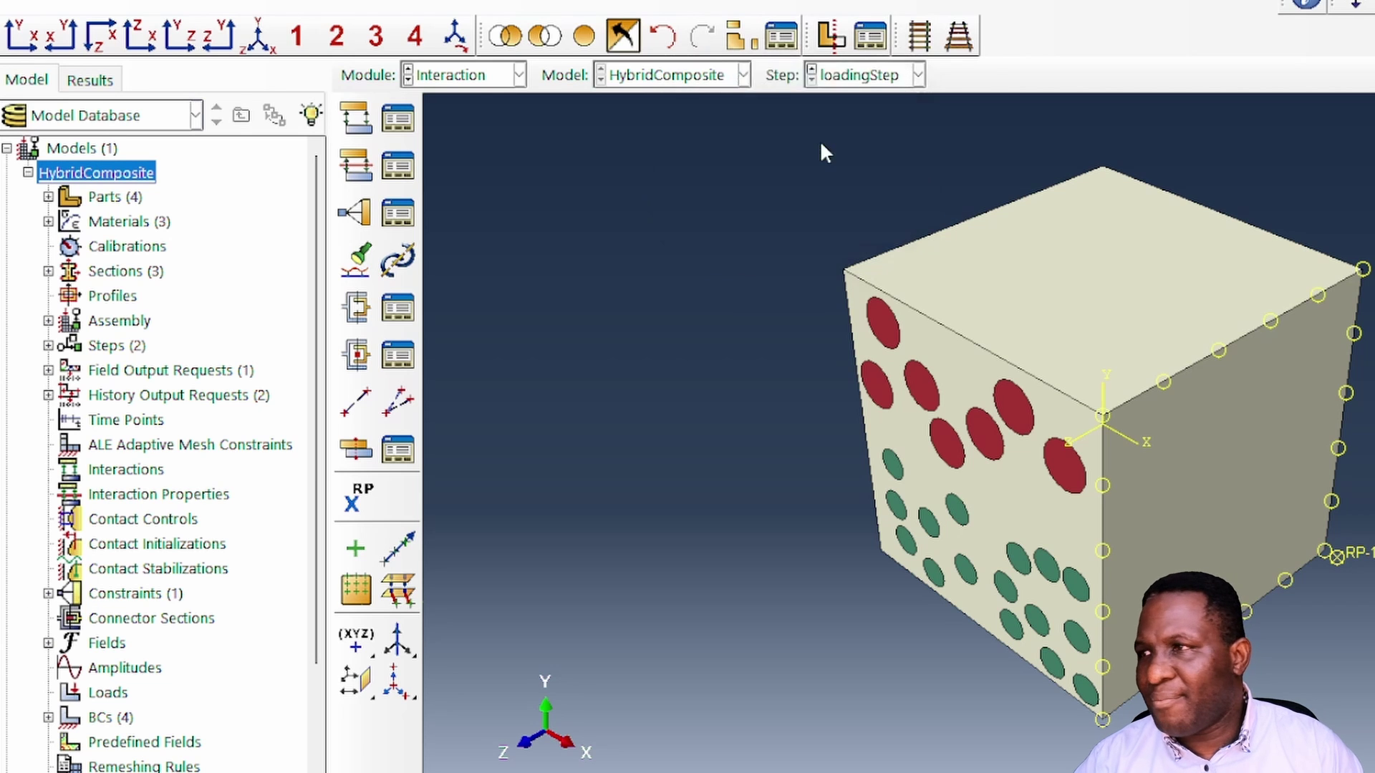
- Copy the HybridComposite_XTension model to a new model named HybridComposite_YTension
left_click(28, 173)
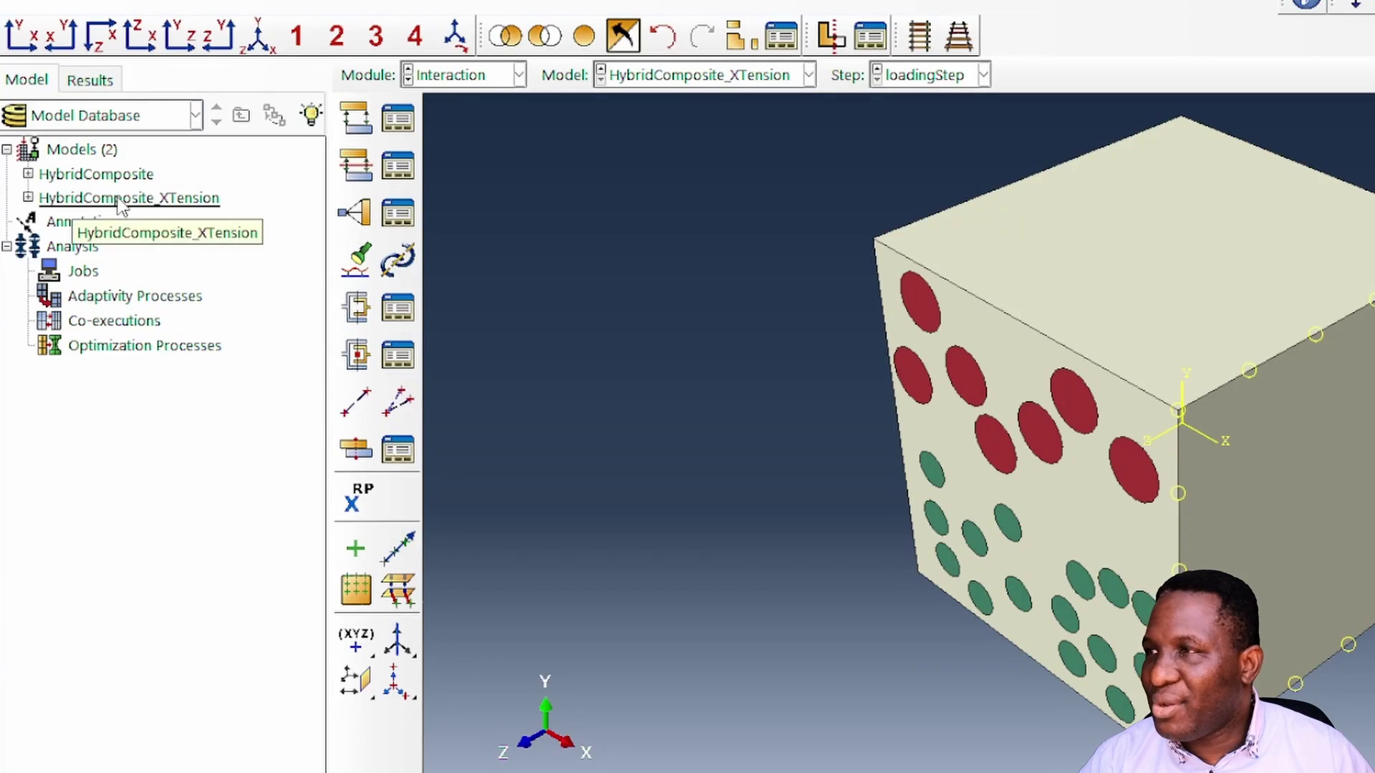
right_click(120, 202)
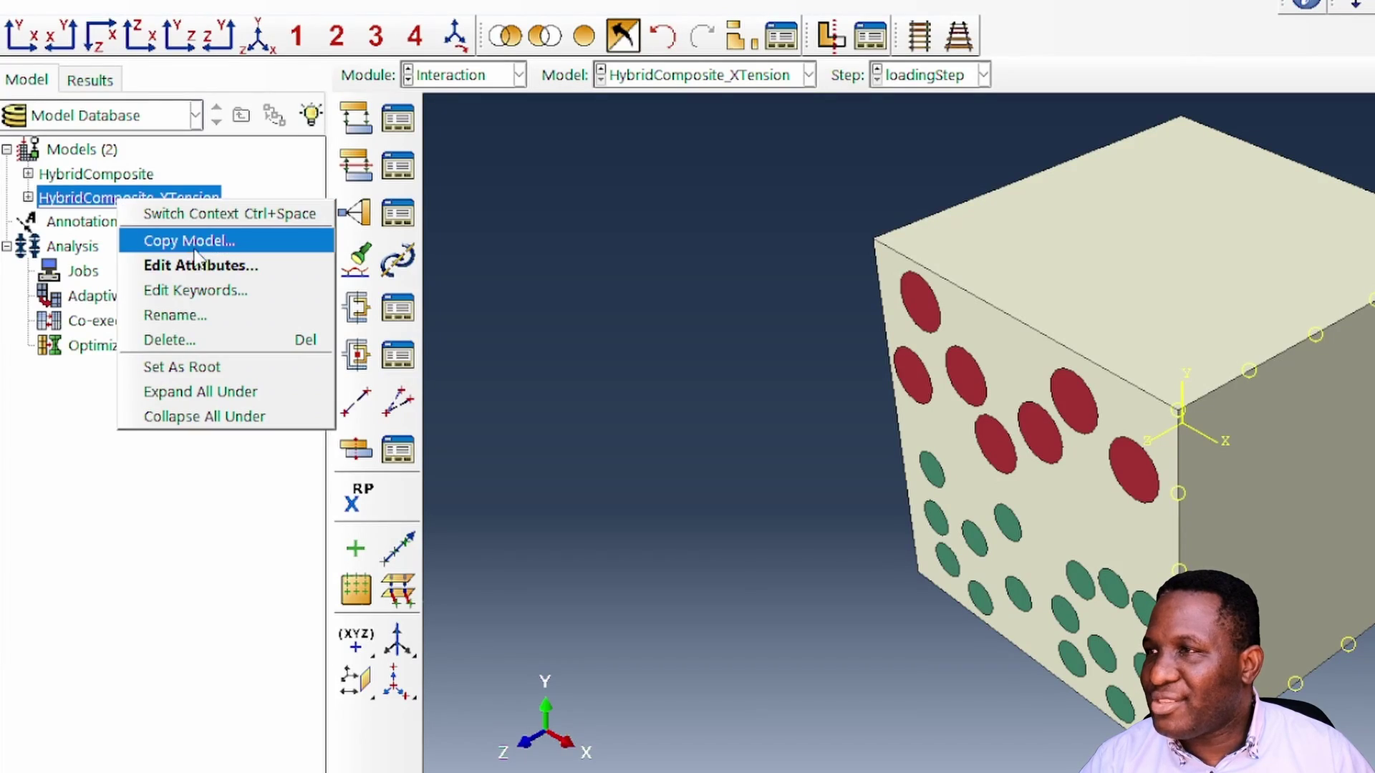
left_click(229, 241)
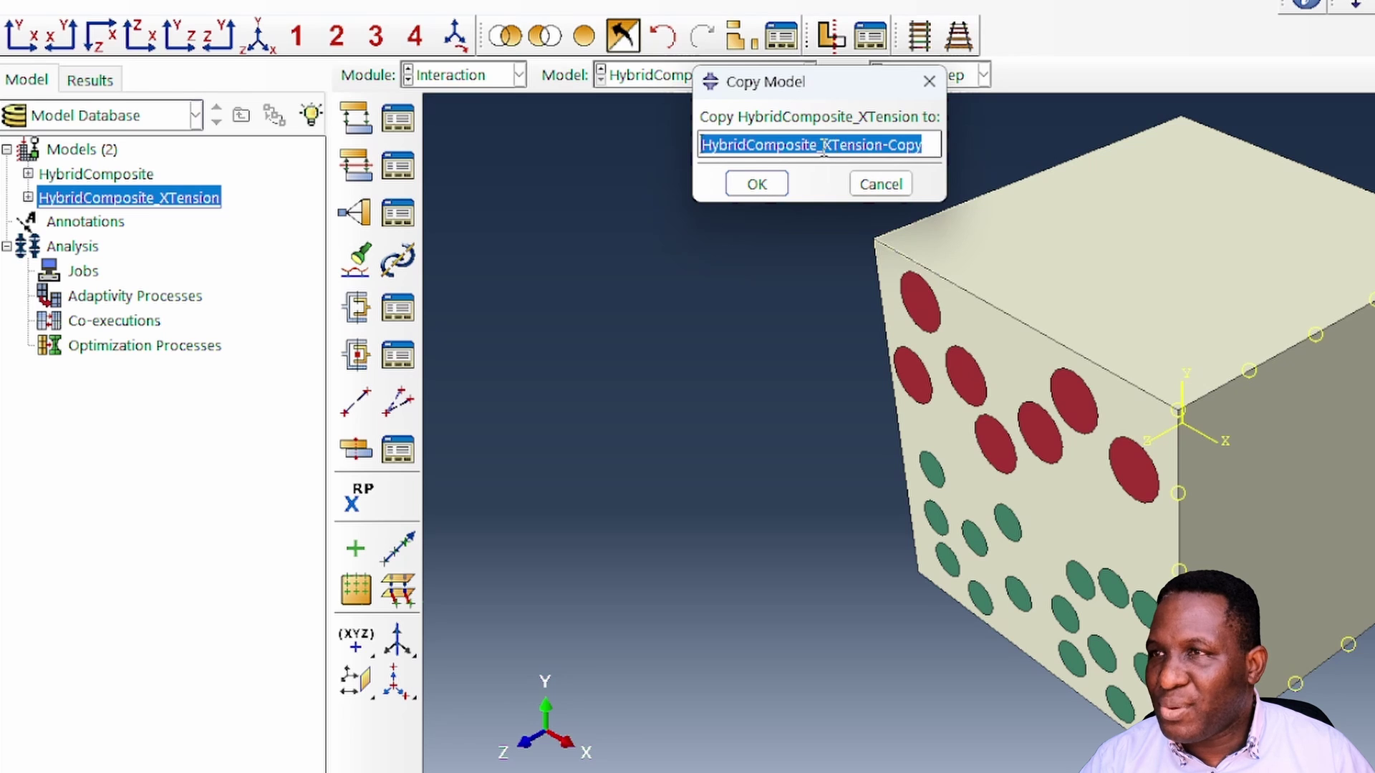
left_click_drag(821, 146, 923, 145)
type("YTension")
key("Return")
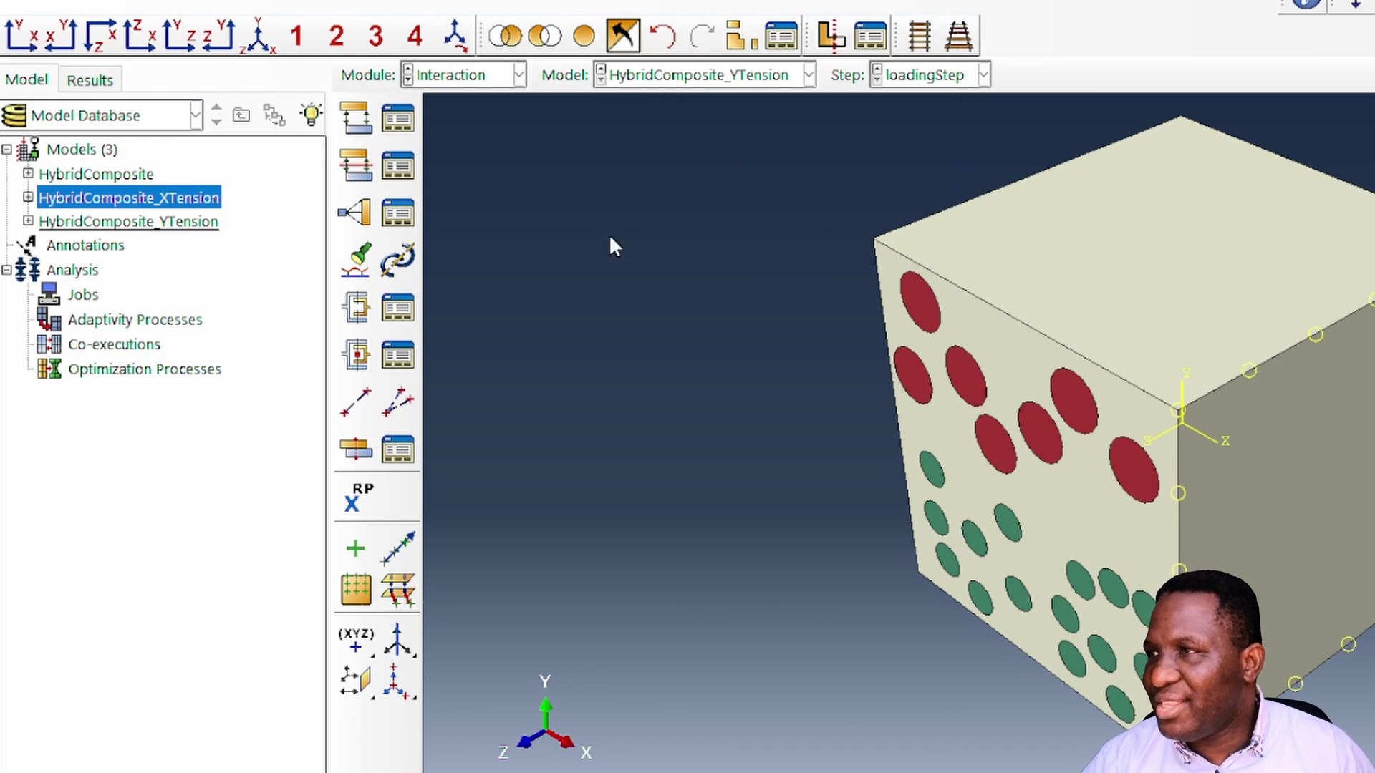
- Change the output variables of the RPHO history output request in HybridComposite_YTension to RF2 and U2
left_click(29, 221)
scroll(141, 261, "down", 2)
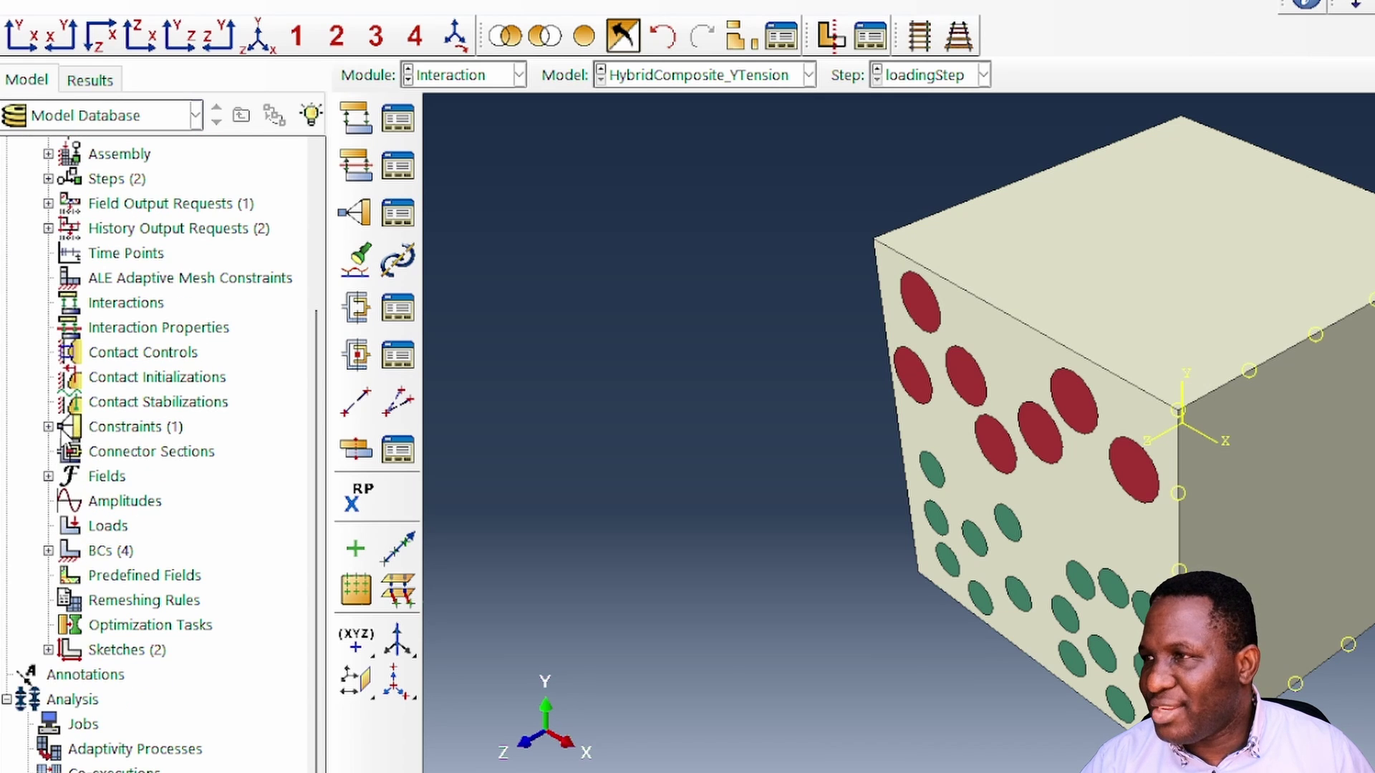
left_click(48, 228)
left_click(100, 277)
double_click(101, 277)
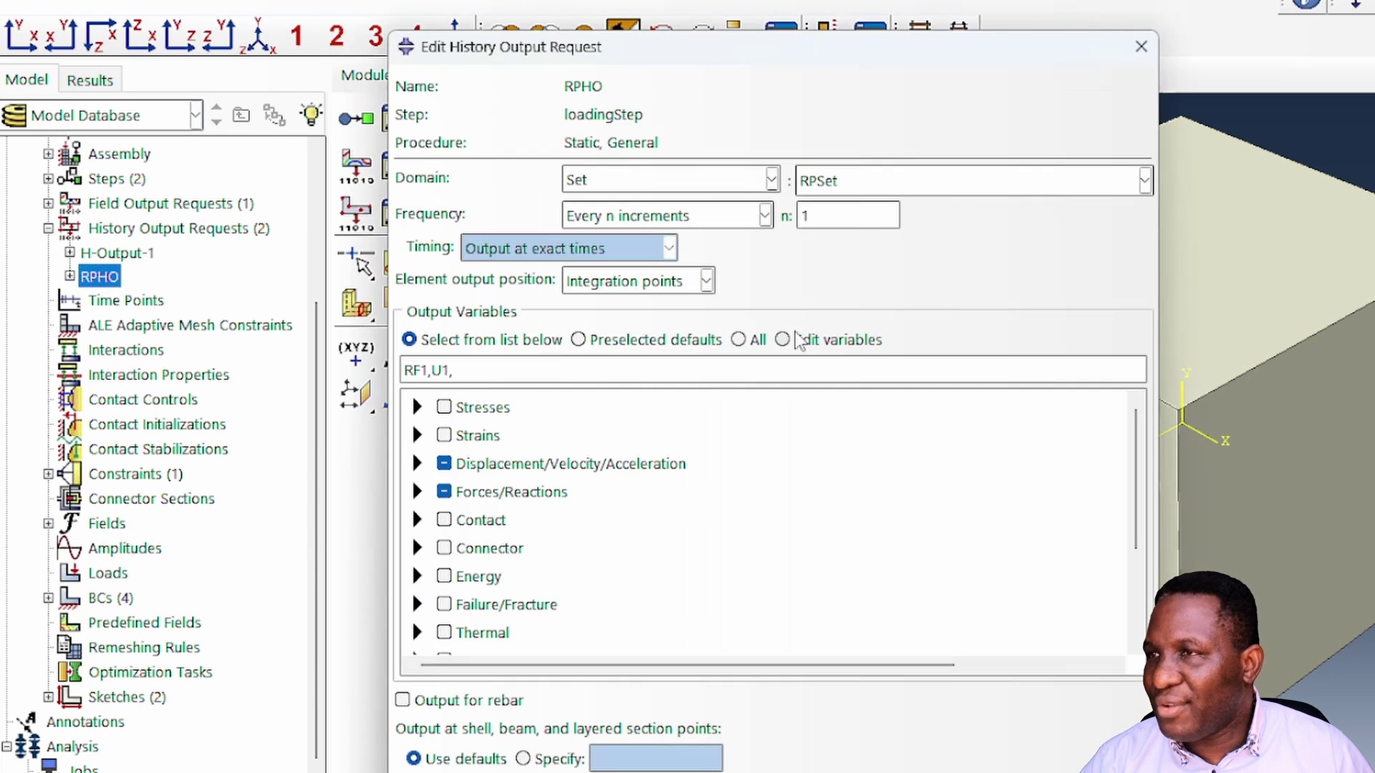
left_click(424, 370)
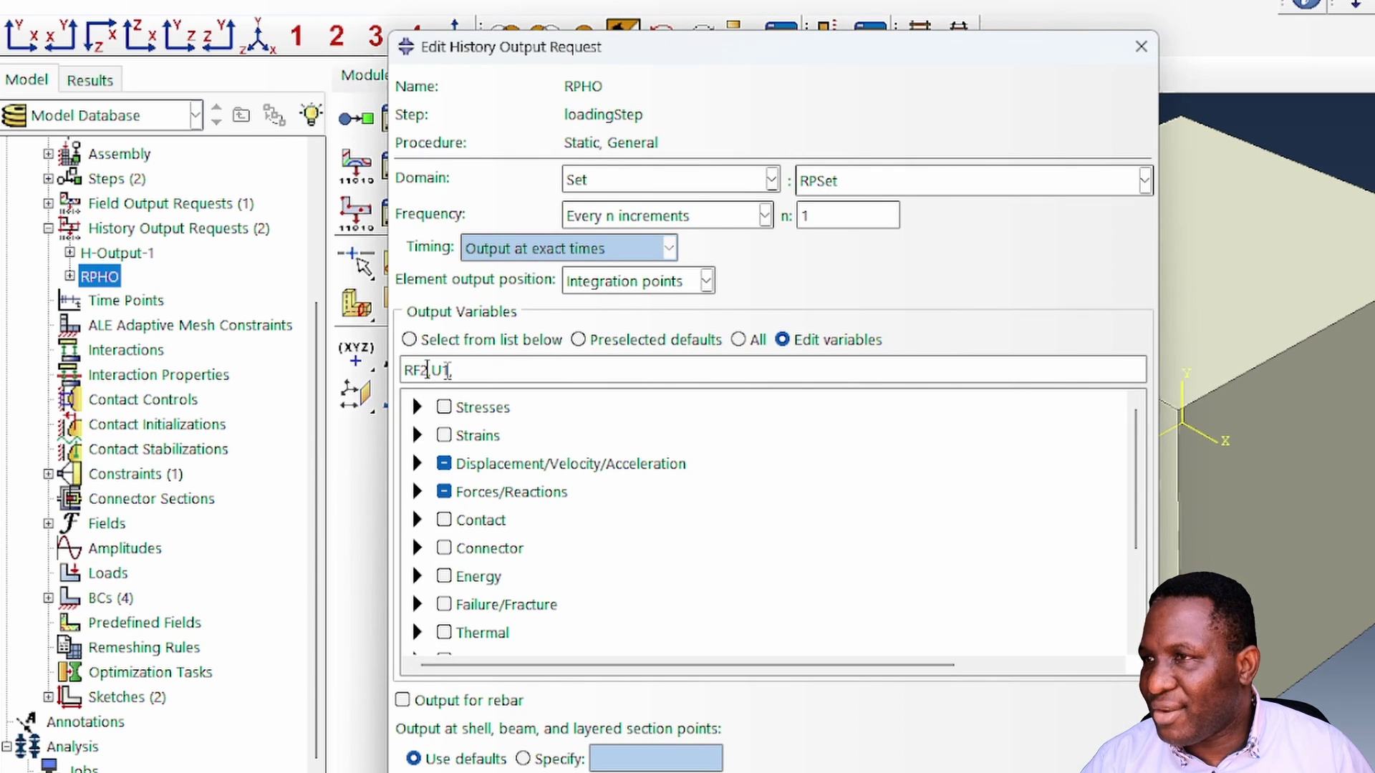
key("BackSpace")
type("2")
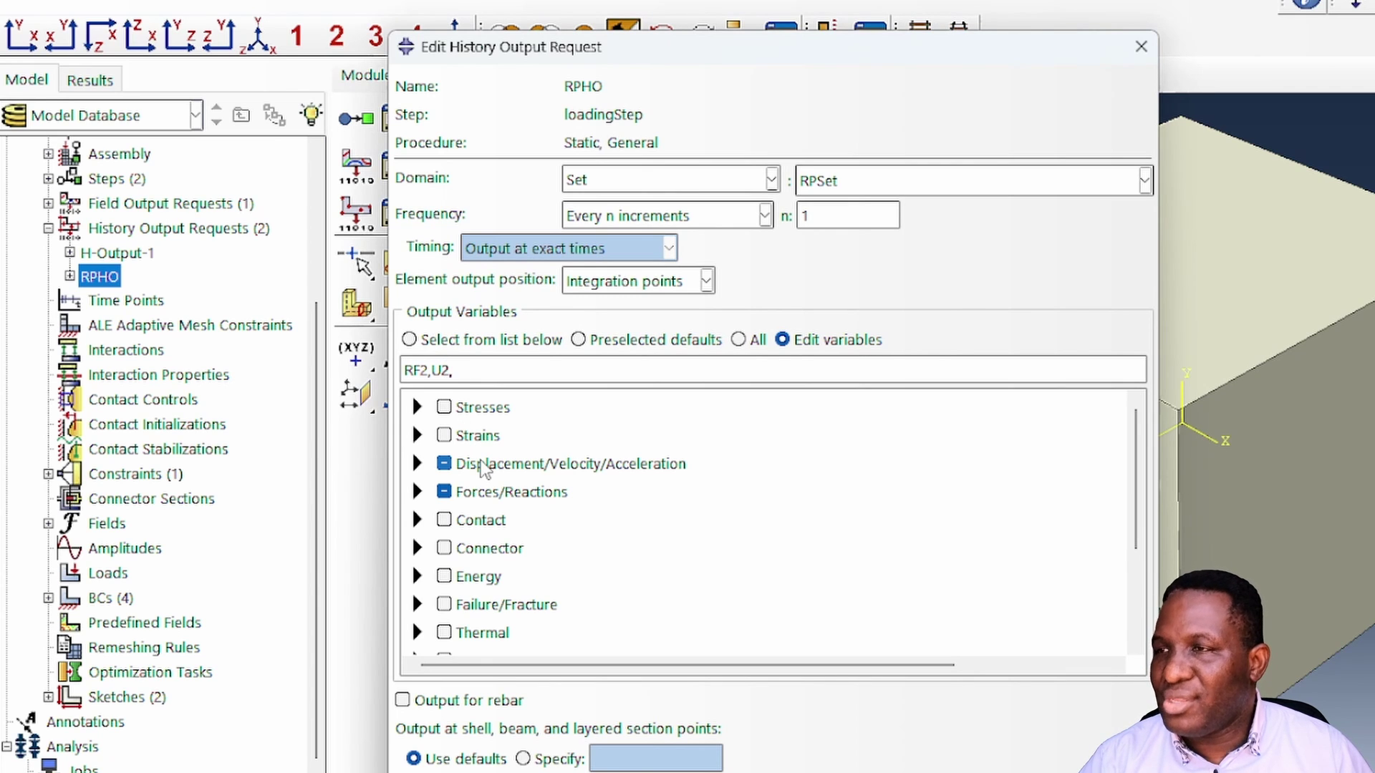
type(",")
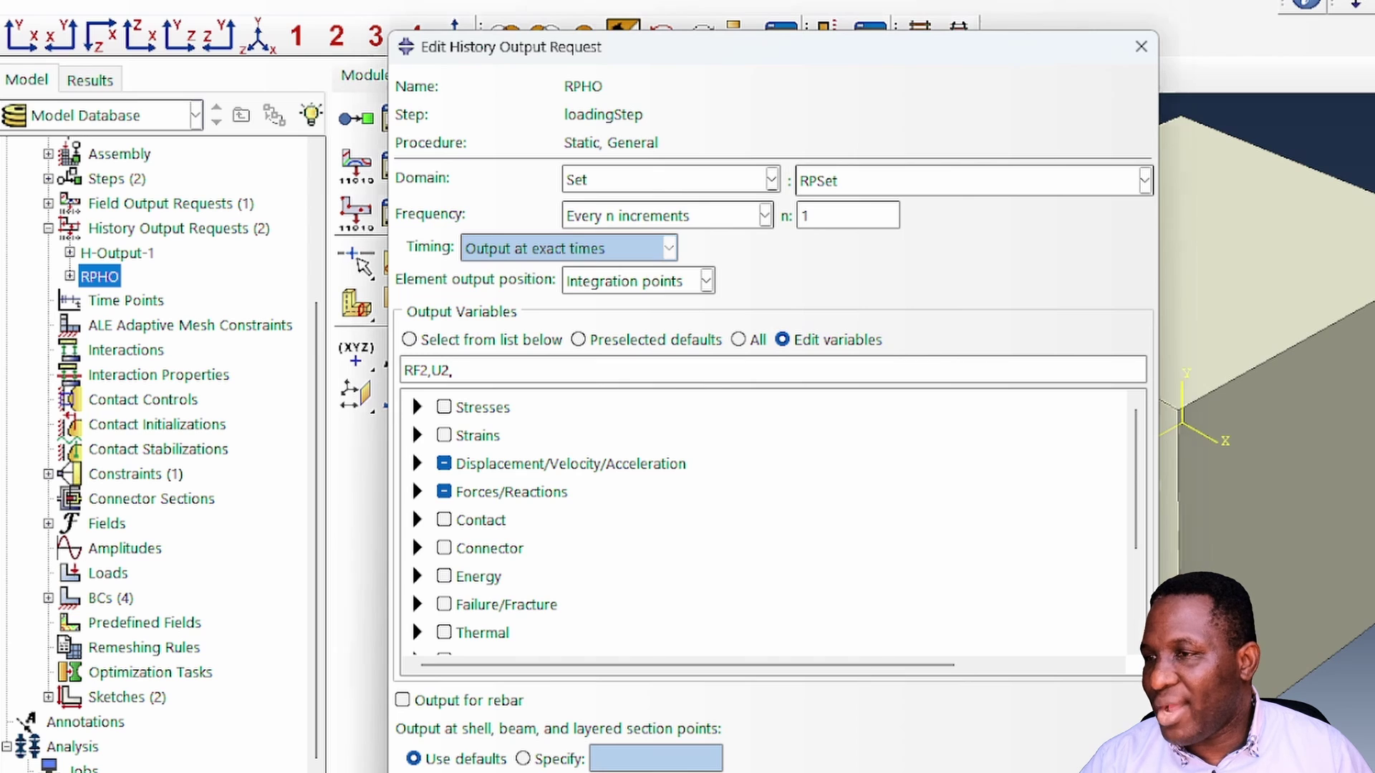
key("Return")
- Edit ConstraintEqn in HybridComposite_YTension so its first term uses the set YTop and both terms use degree of freedom 2
left_click(48, 474)
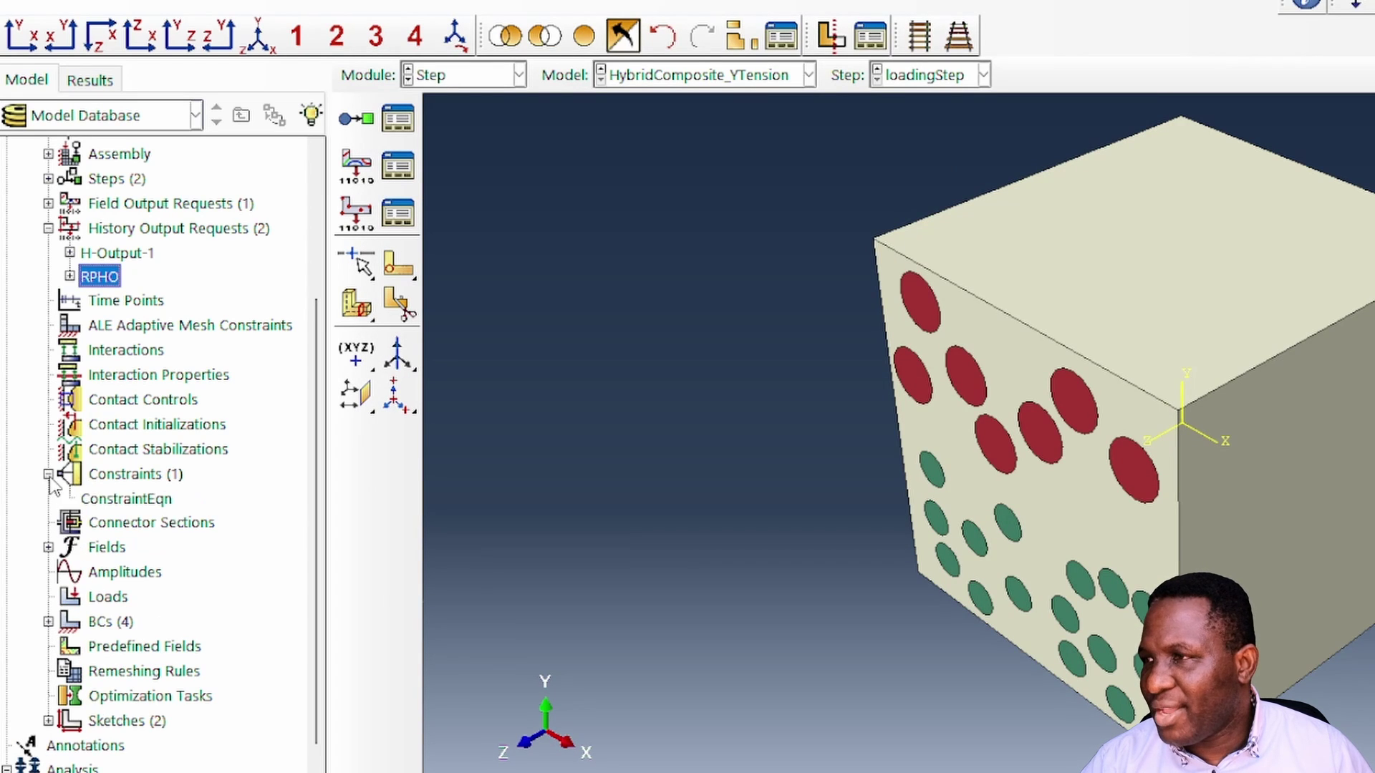
double_click(144, 499)
left_click(454, 410)
left_click(454, 411)
scroll(387, 515, "down", 1)
left_click(384, 530)
left_click(384, 411)
left_click(341, 502)
left_click(537, 409)
type("2")
key("Return")
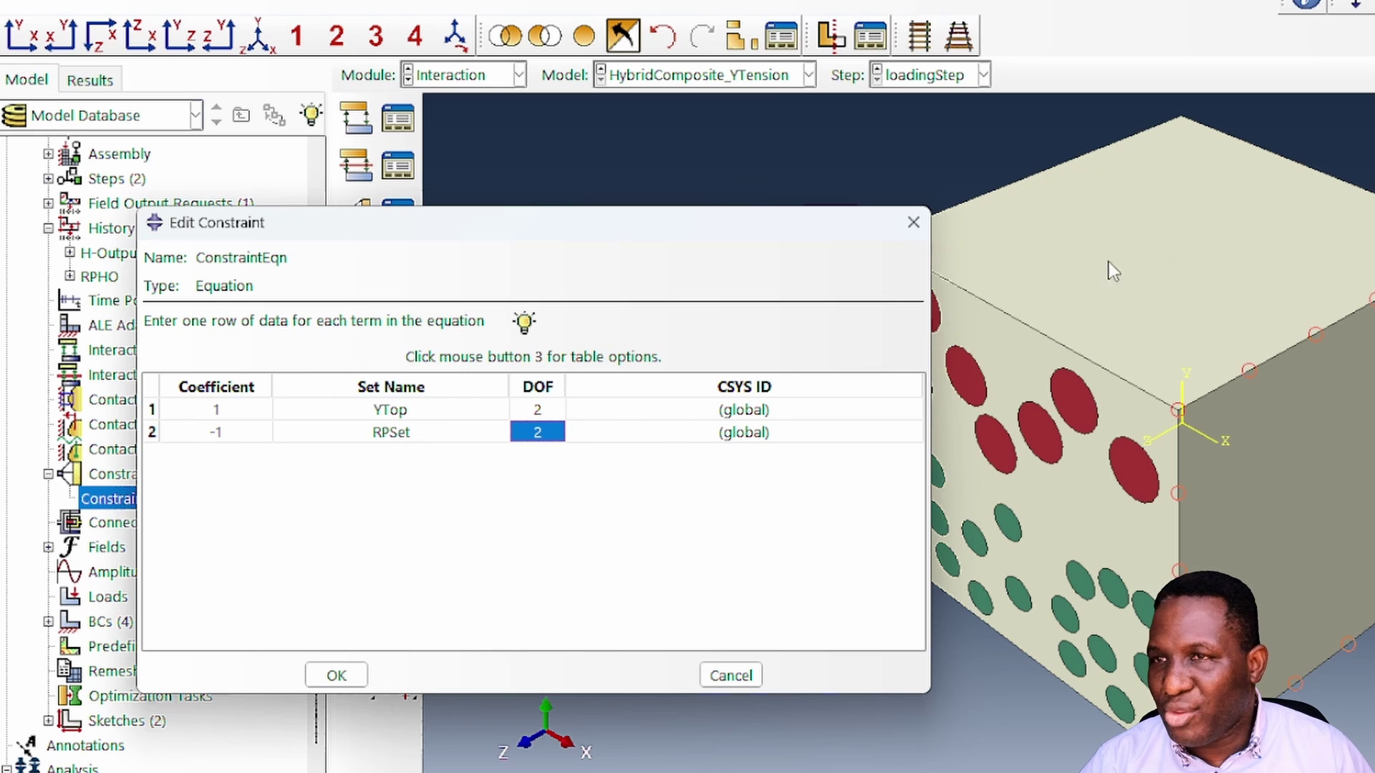
left_click(342, 675)
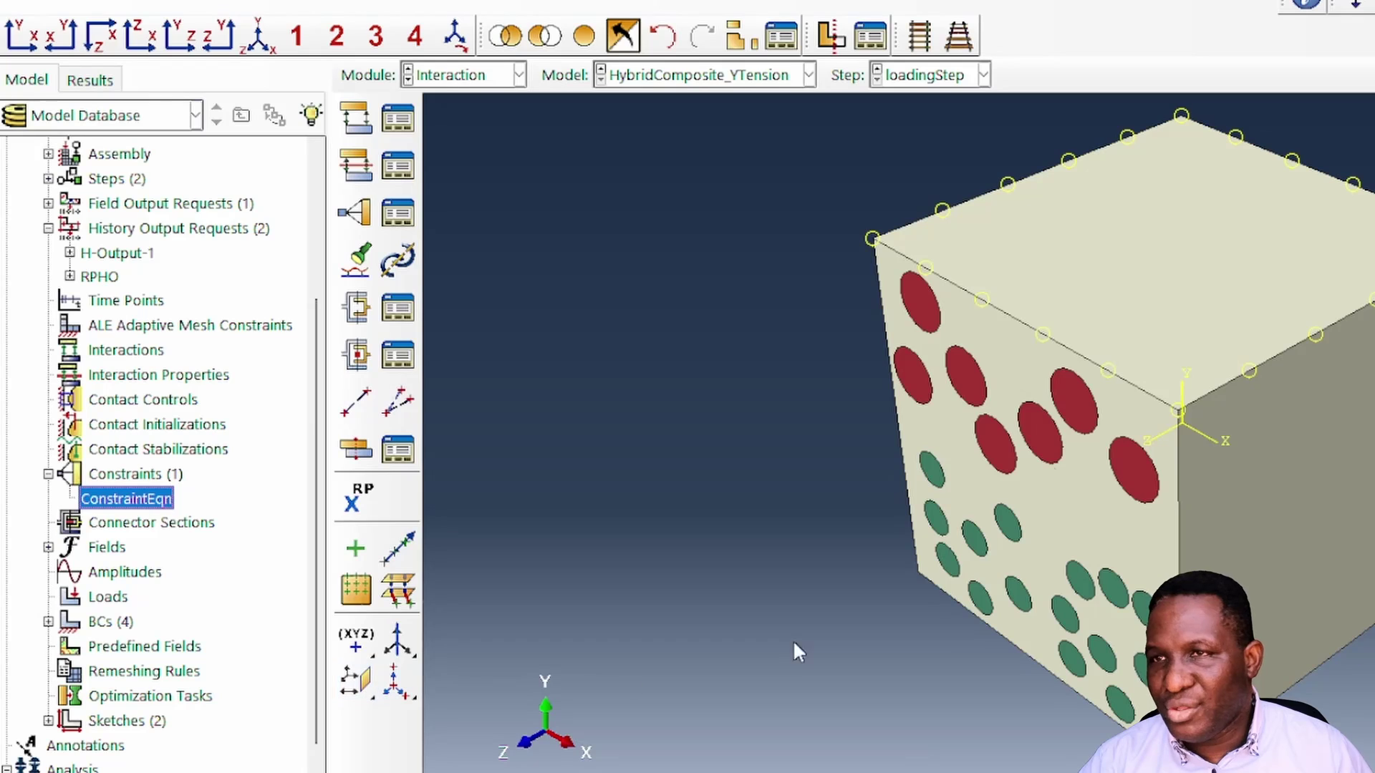
- Edit the tensileLoad boundary condition in HybridComposite_YTension to release U1 and apply a U2 displacement of 20
left_click(49, 622)
double_click(114, 714)
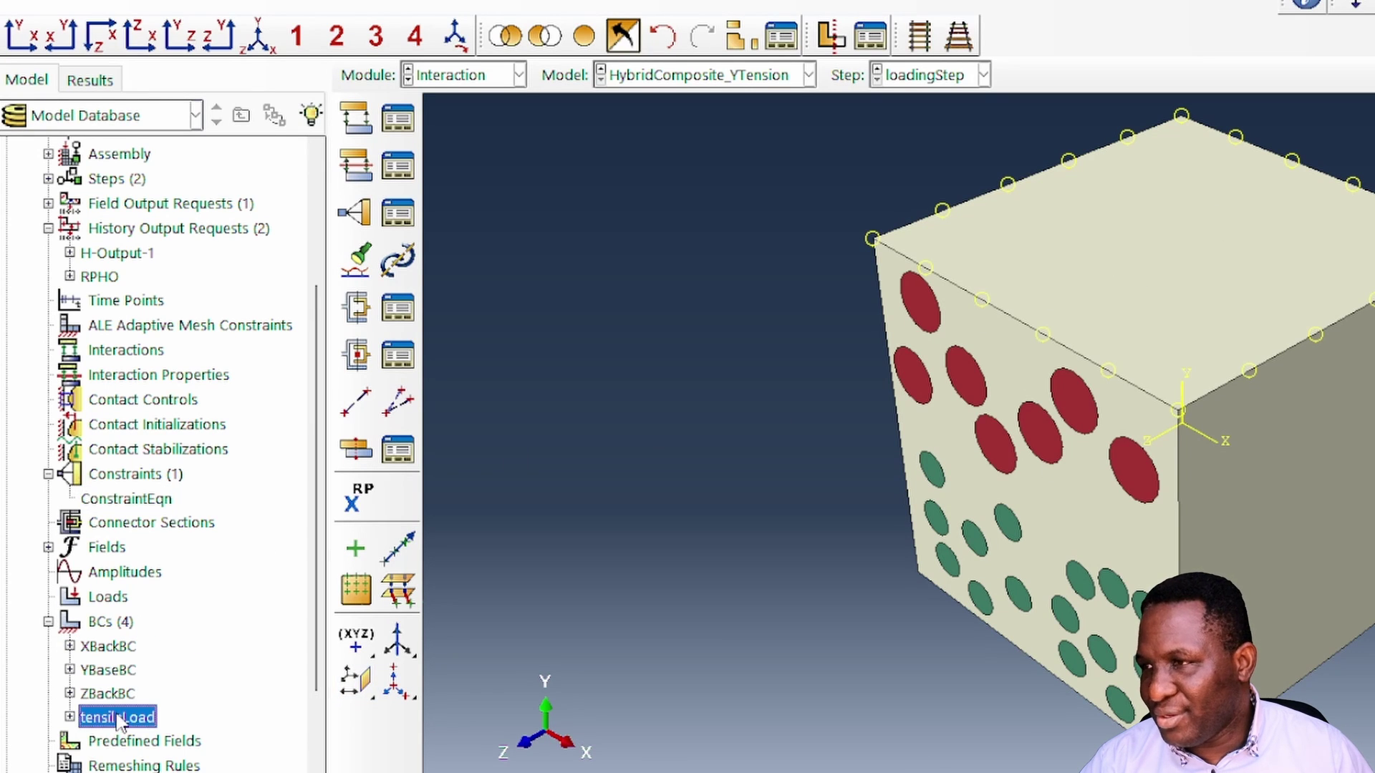
double_click(698, 453)
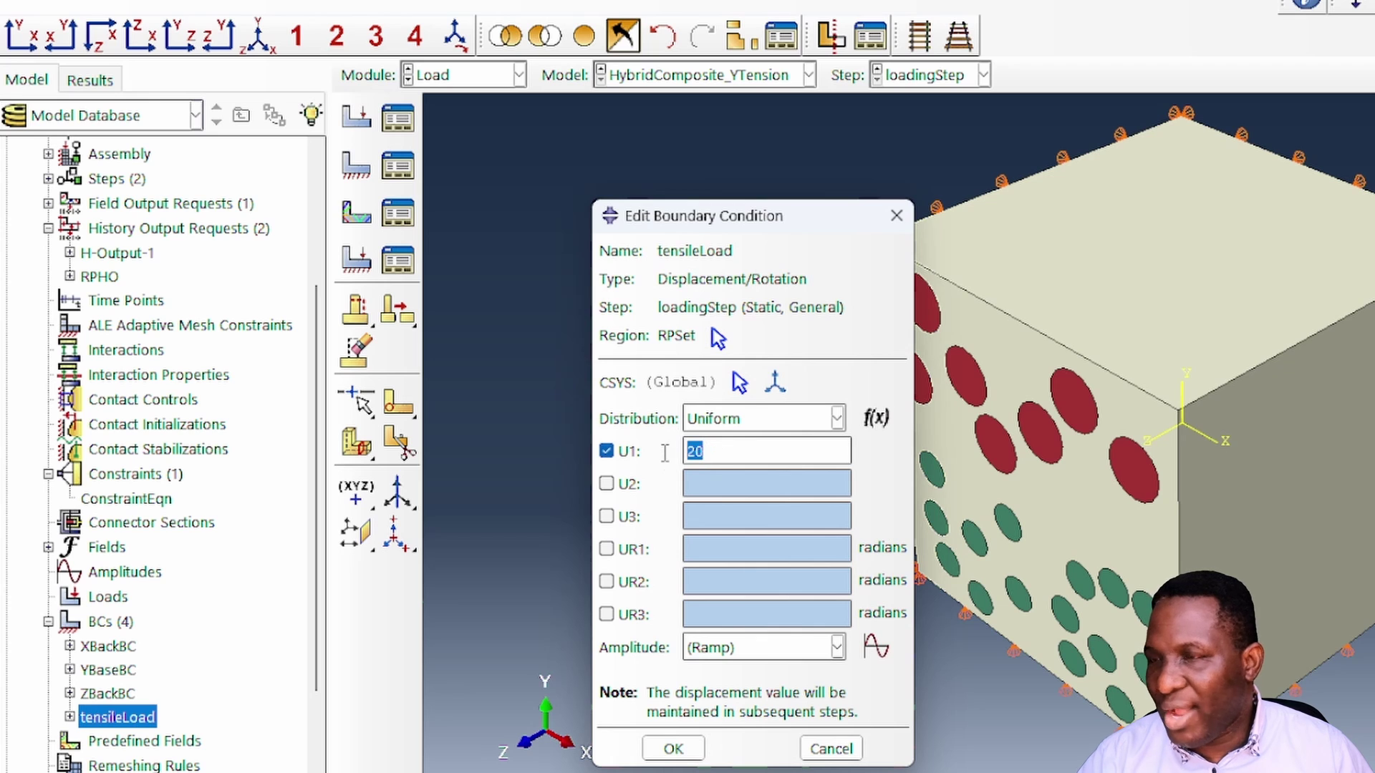
key("BackSpace")
left_click(635, 453)
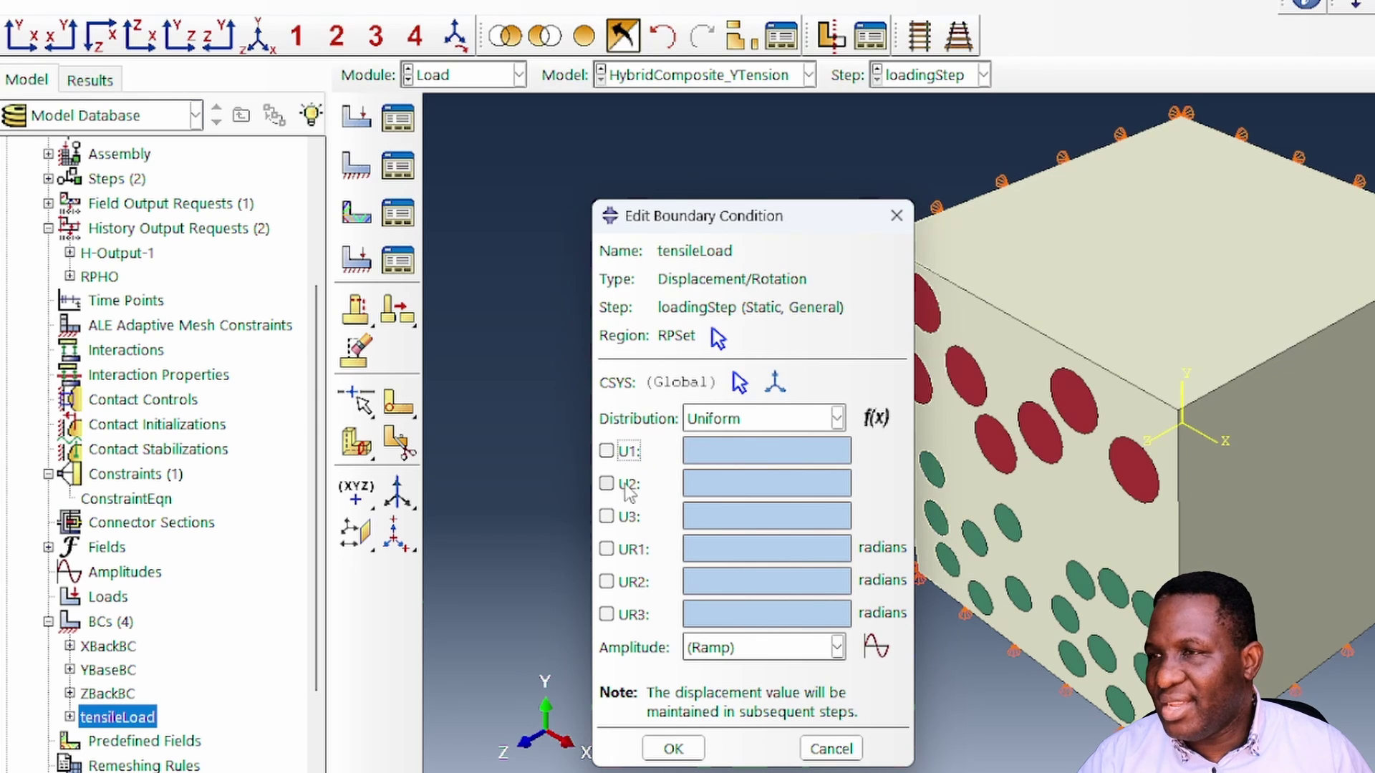
left_click(632, 483)
type("20")
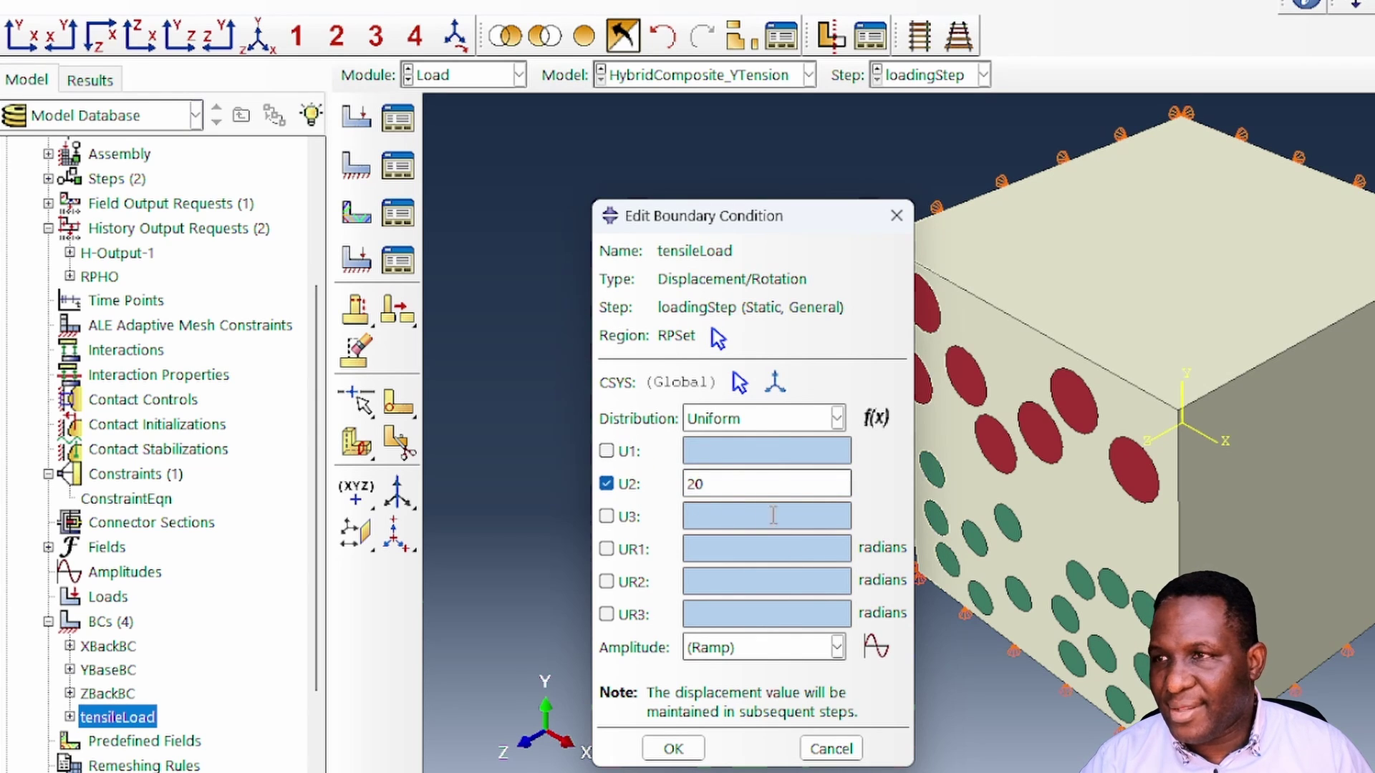
left_click(680, 748)
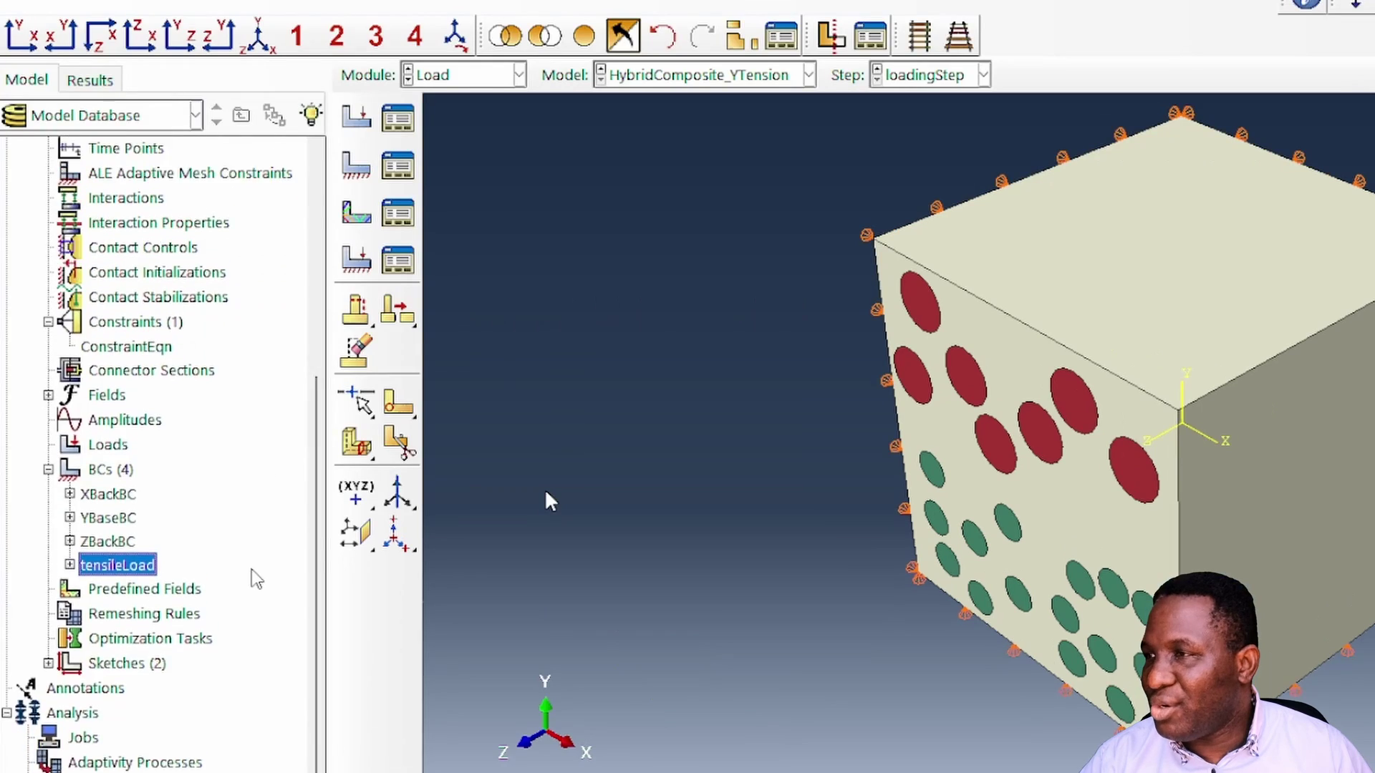
- Copy the HybridComposite_YTension model to a new model named HybridComposite_ZTension
scroll(247, 555, "up", 6)
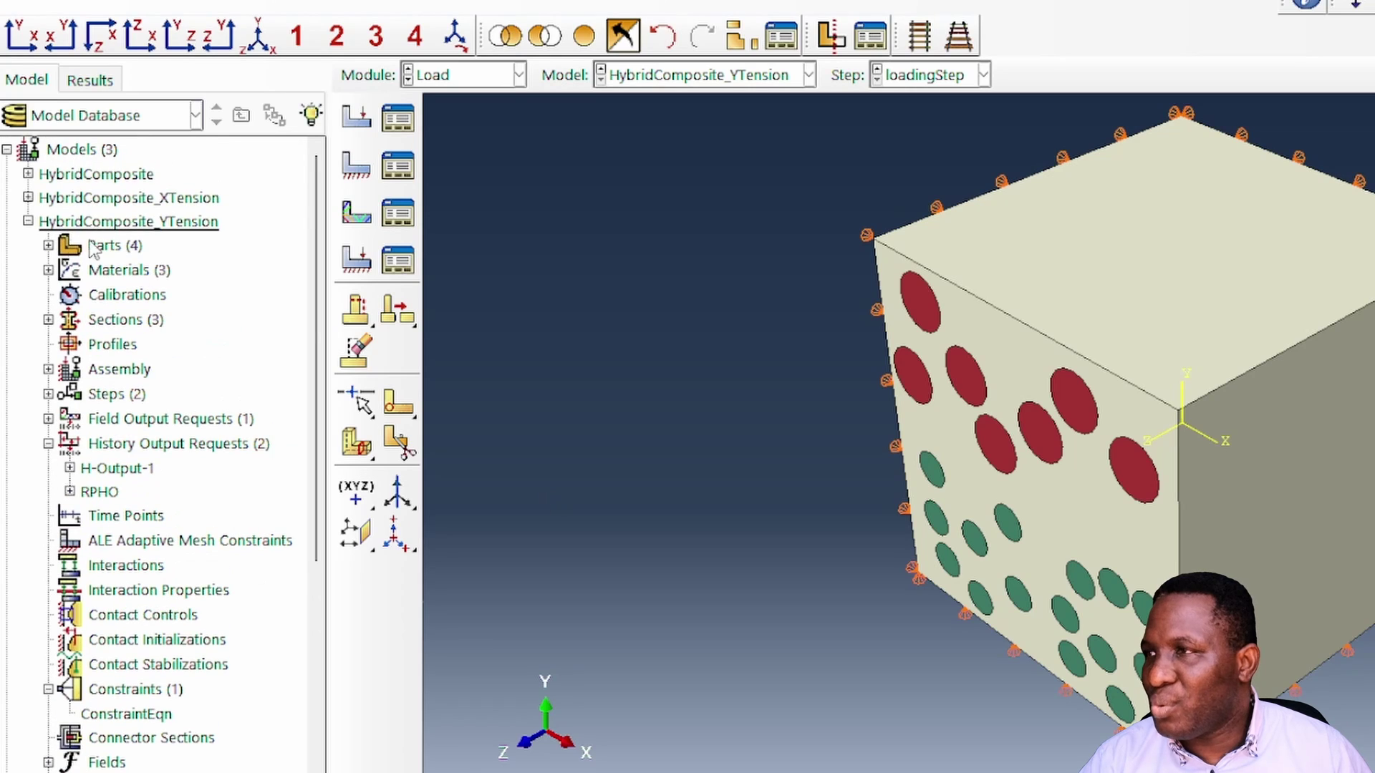
left_click(29, 222)
right_click(90, 223)
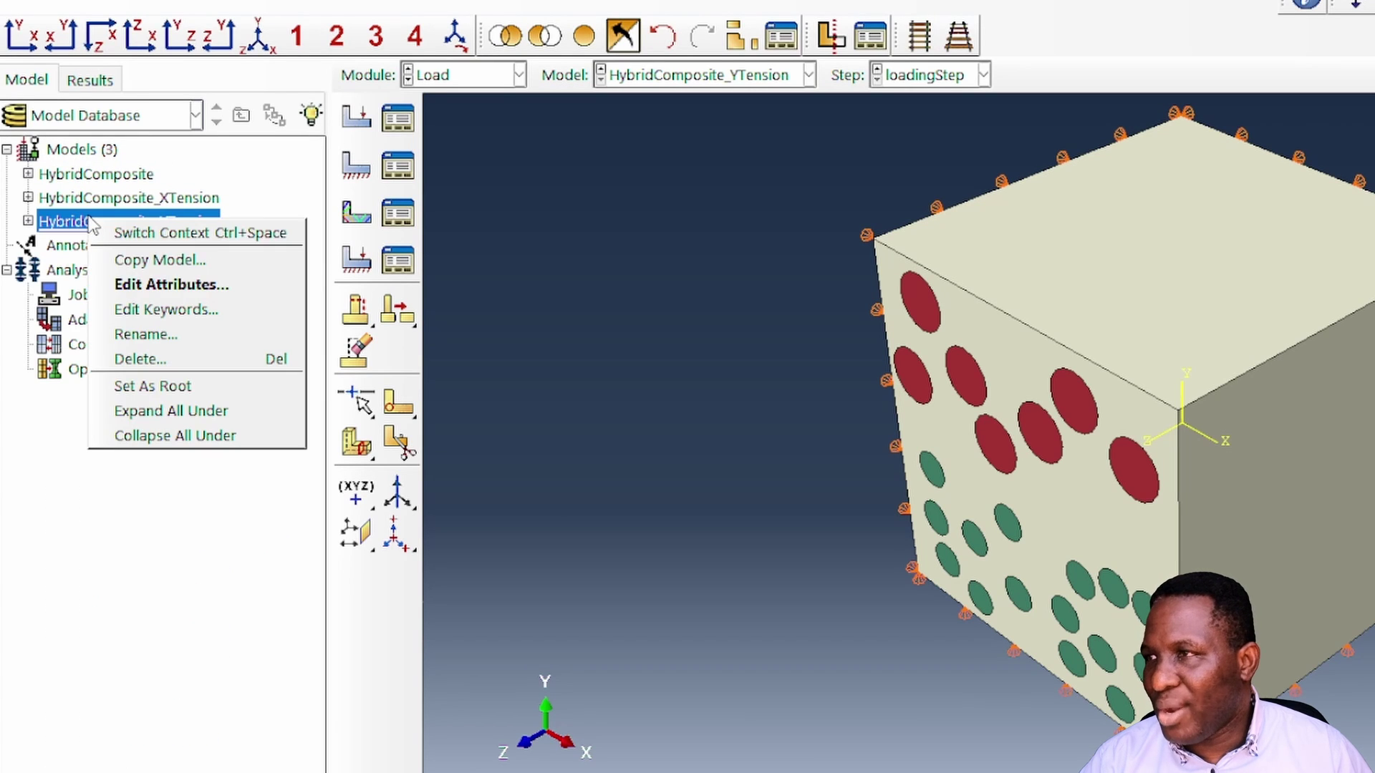
left_click(136, 261)
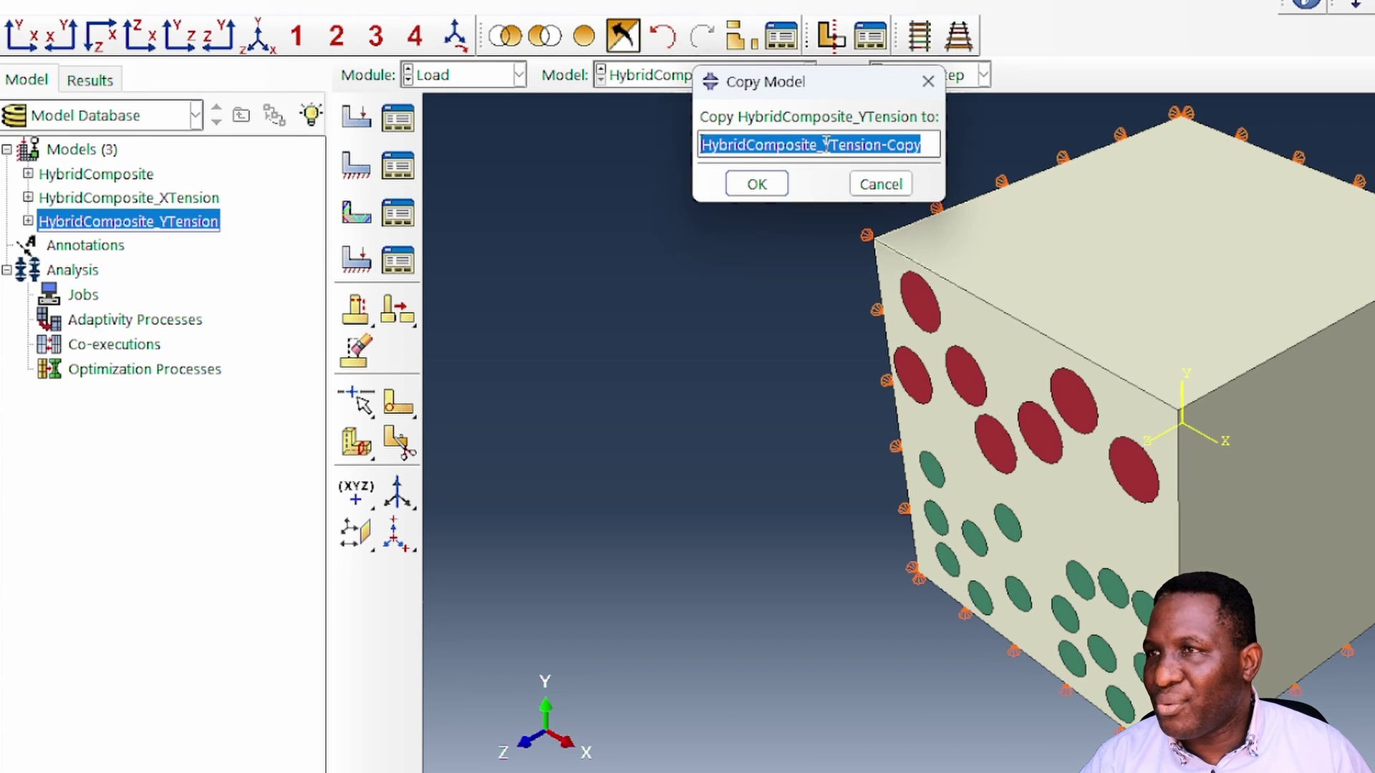
left_click_drag(826, 144, 839, 147)
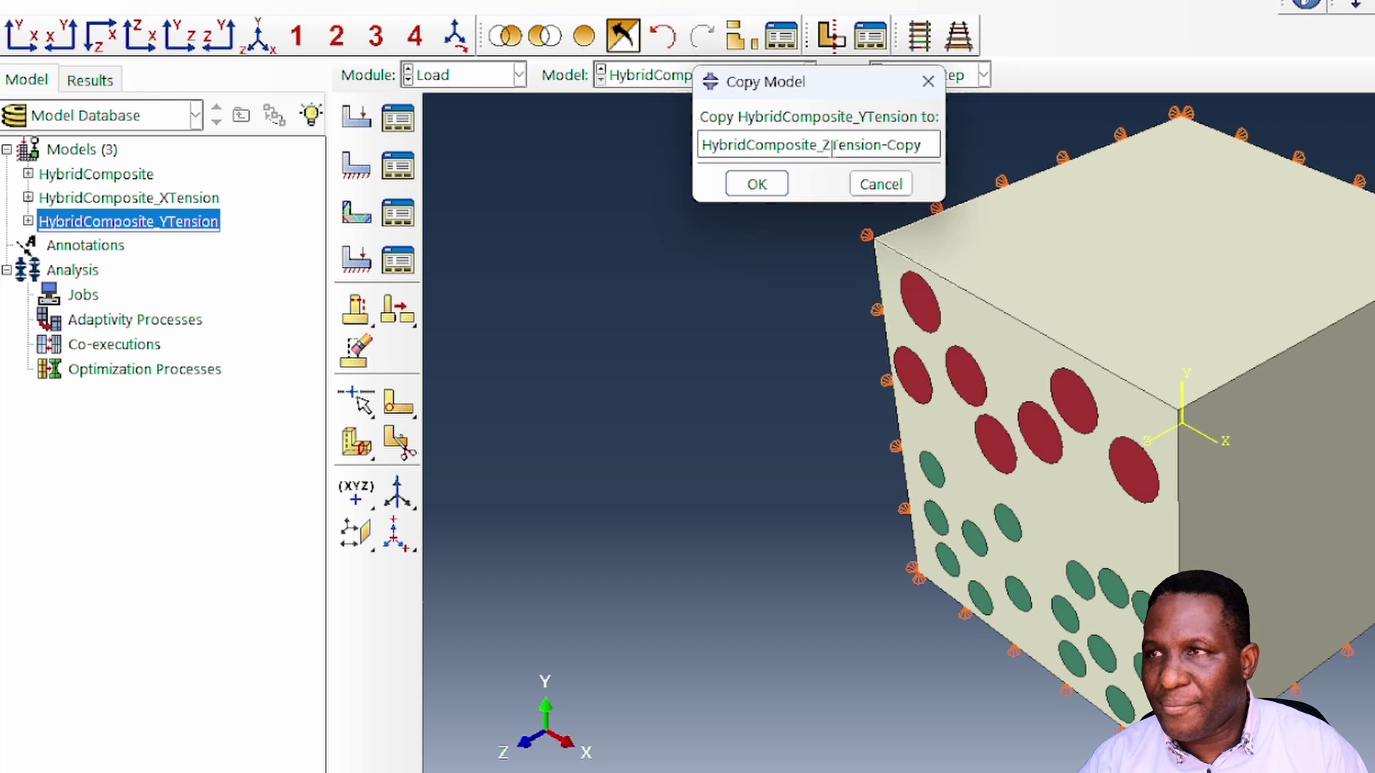
key("End")
key("BackSpace")
key("BackSpace")
key("BackSpace")
key("BackSpace")
key("BackSpace")
left_click(749, 186)
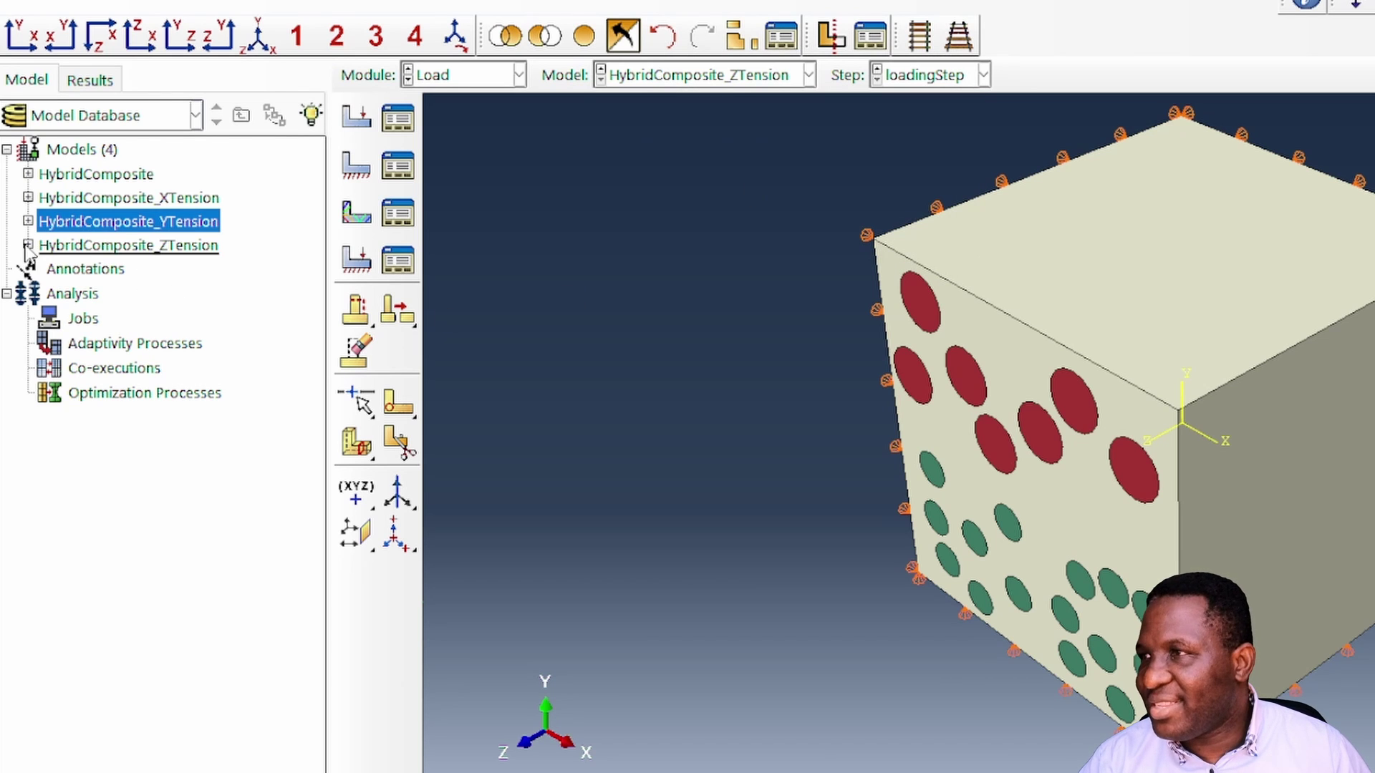
- Change the output variables of the RPHO history output request in HybridComposite_ZTension to RF3 and U3
left_click(28, 245)
scroll(165, 551, "down", 1)
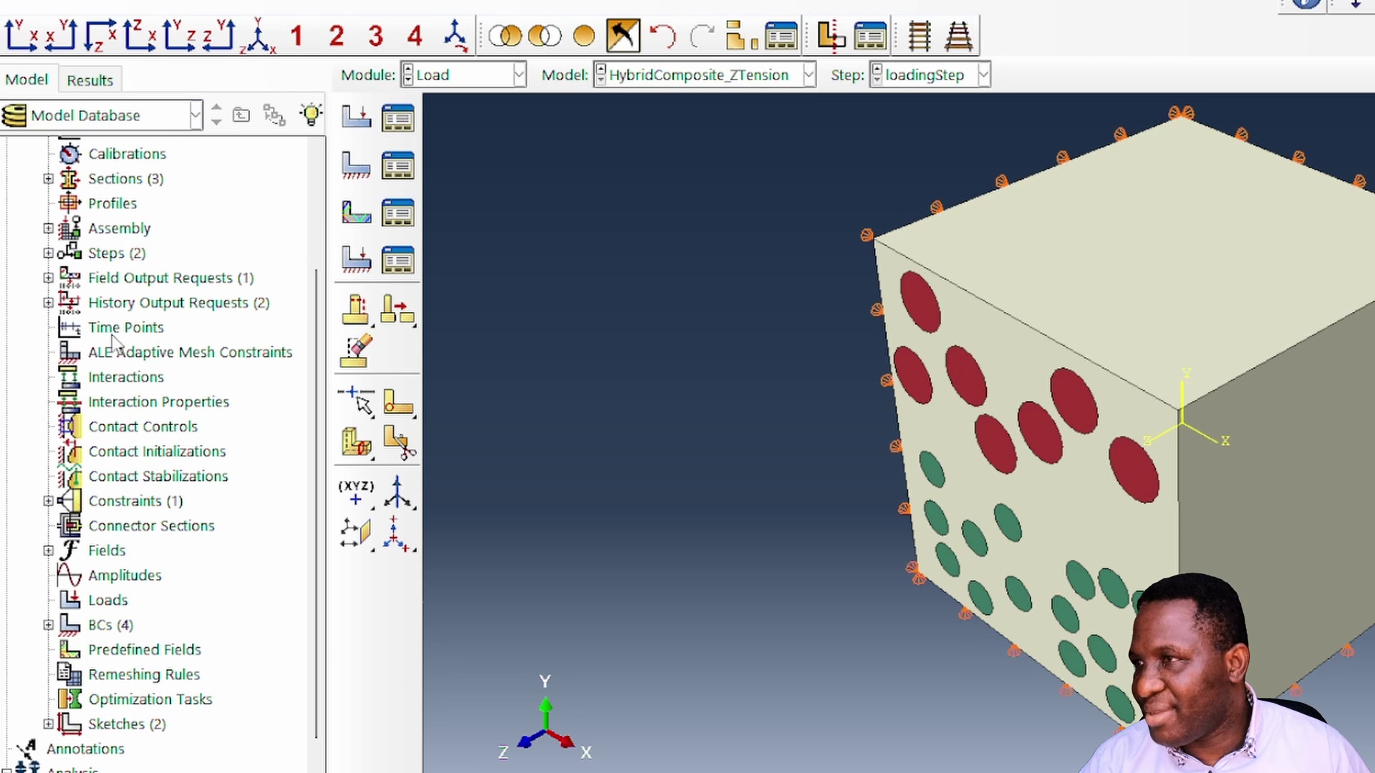
left_click(48, 302)
left_click(100, 351)
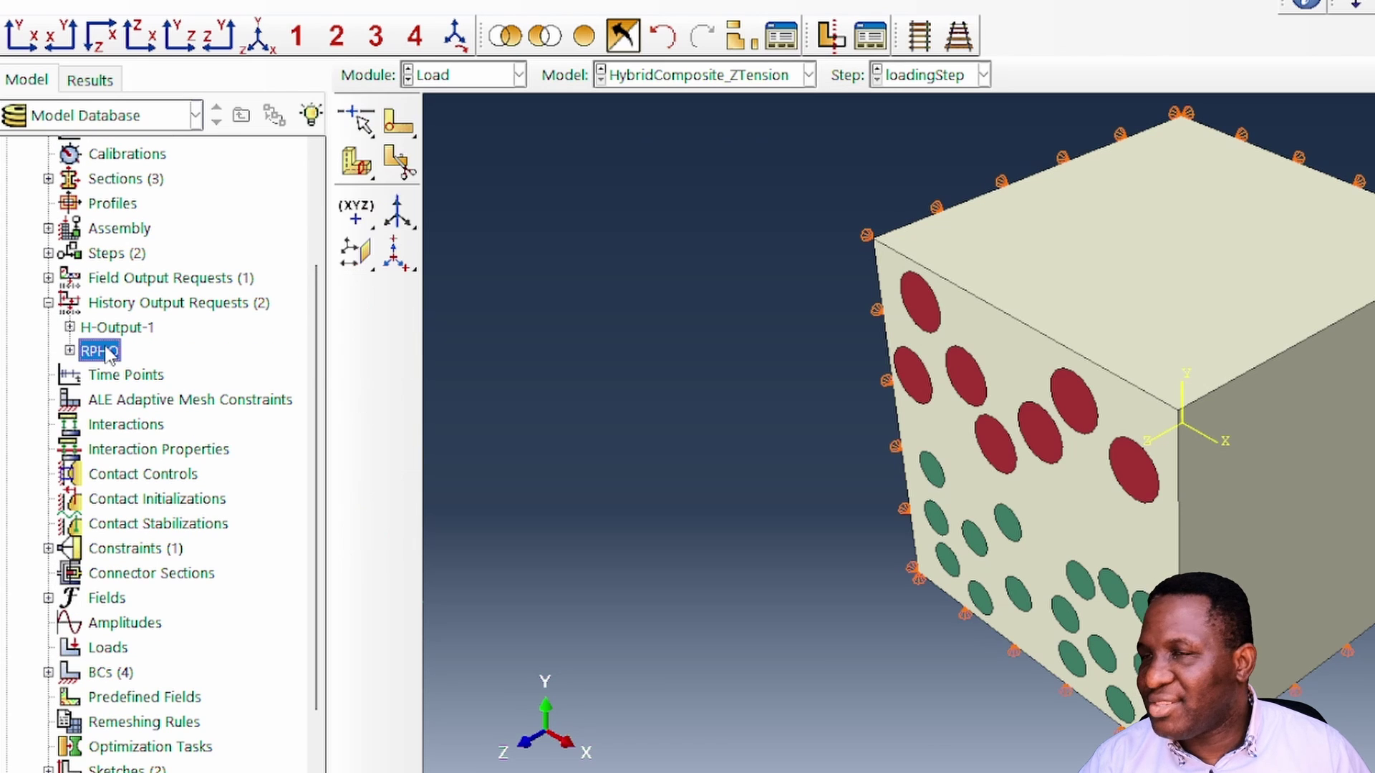
double_click(106, 352)
left_click(426, 369)
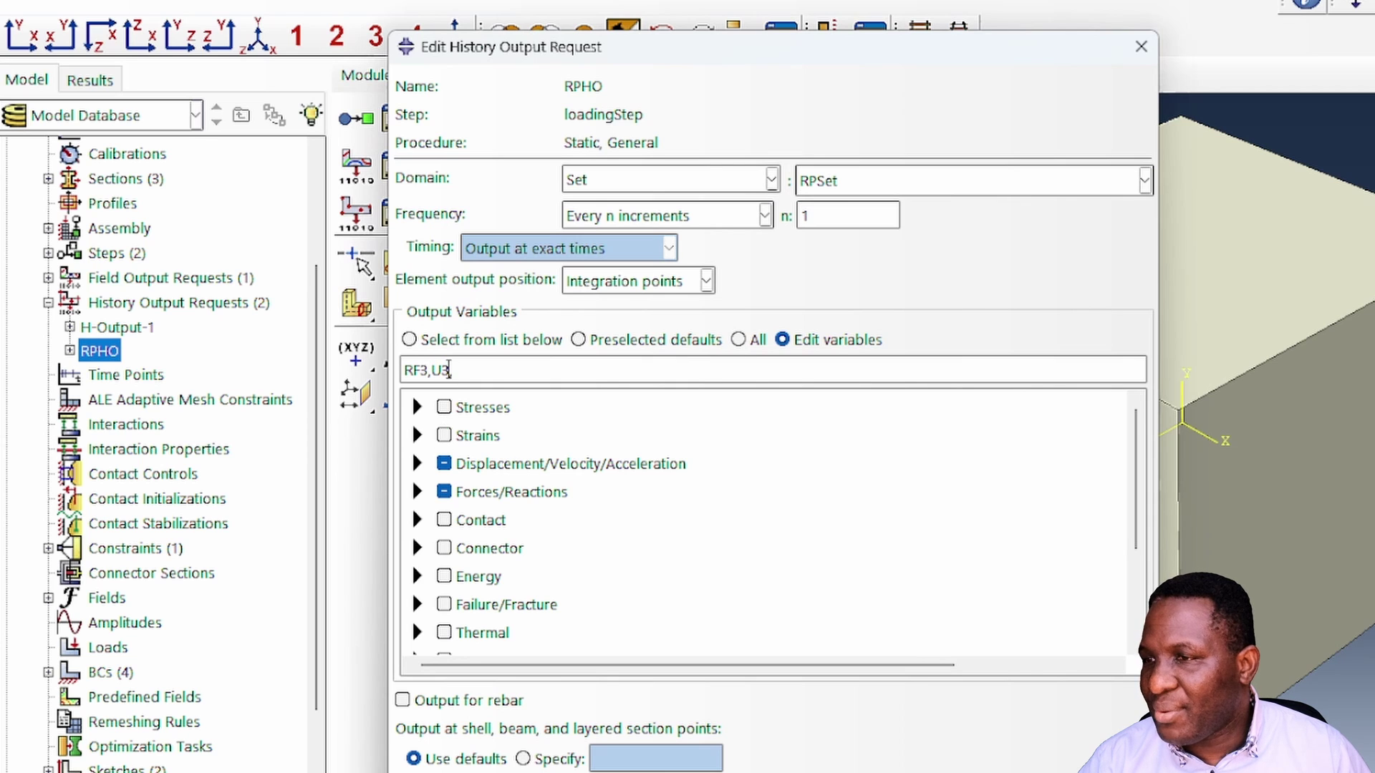
key("Return")
- Edit ConstraintEqn in HybridComposite_ZTension so its first term uses the set ZFront and both terms use degree of freedom 3
left_click(48, 548)
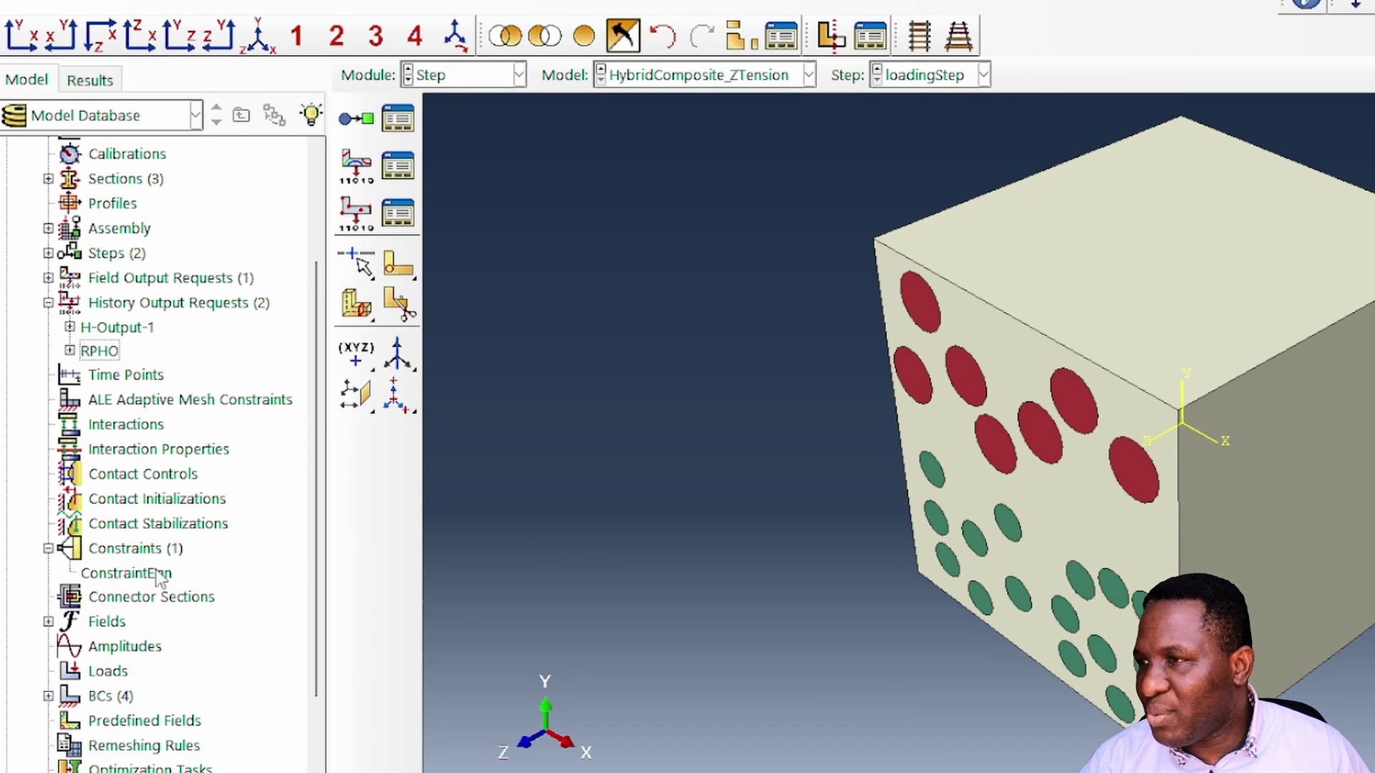
double_click(147, 574)
left_click(433, 413)
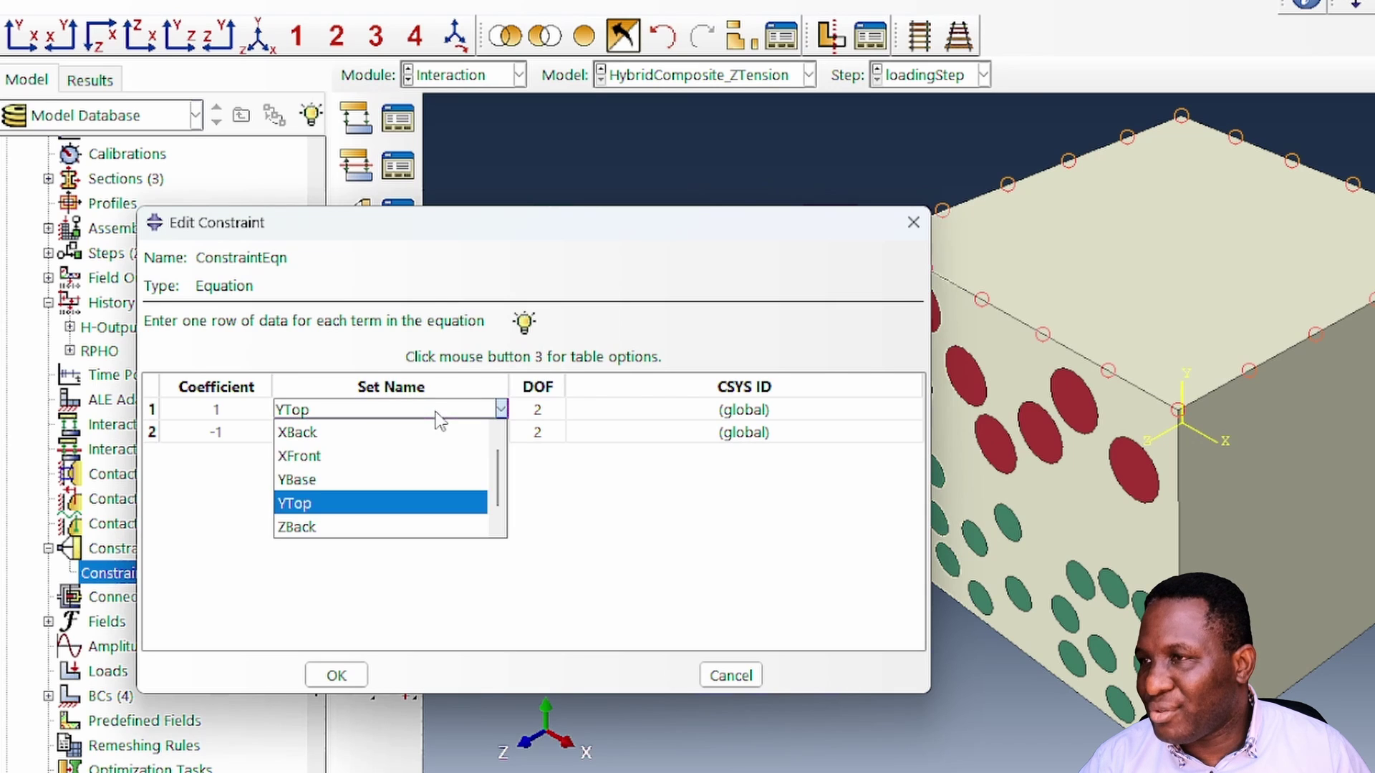
scroll(350, 528, "down", 1)
left_click(337, 528)
left_click(536, 411)
type("3")
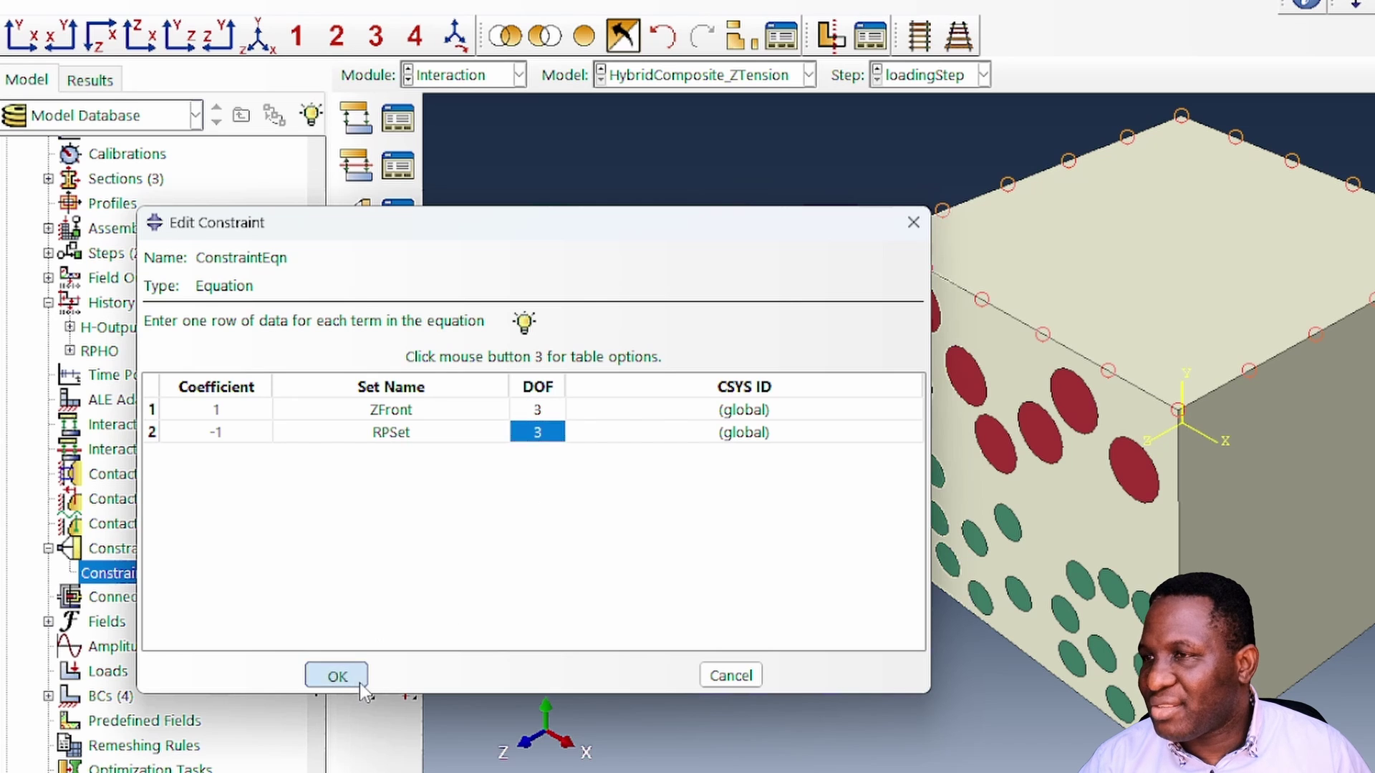
left_click(337, 675)
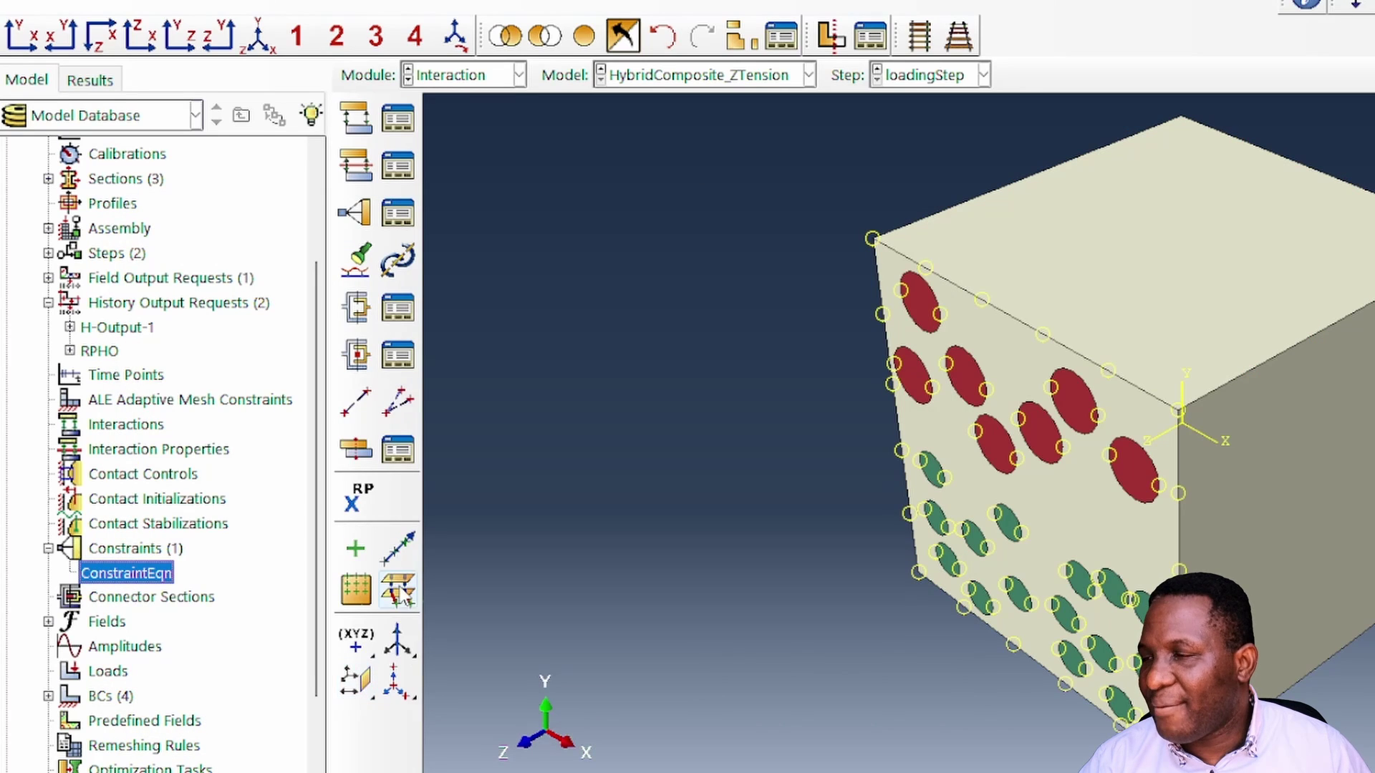
- Edit the tensileLoad boundary condition in HybridComposite_ZTension to release U2 and apply a U3 displacement of 20
left_click(48, 696)
double_click(122, 752)
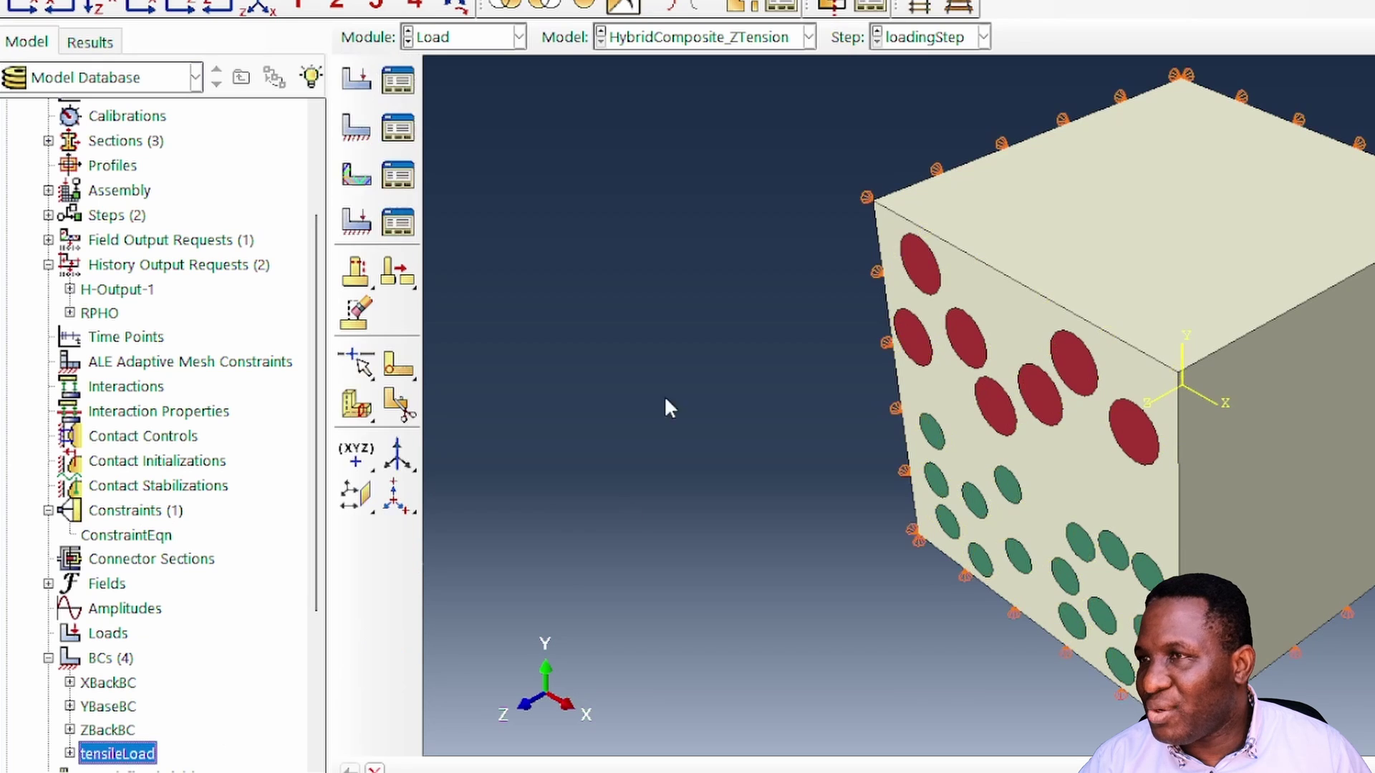
left_click_drag(708, 438, 654, 442)
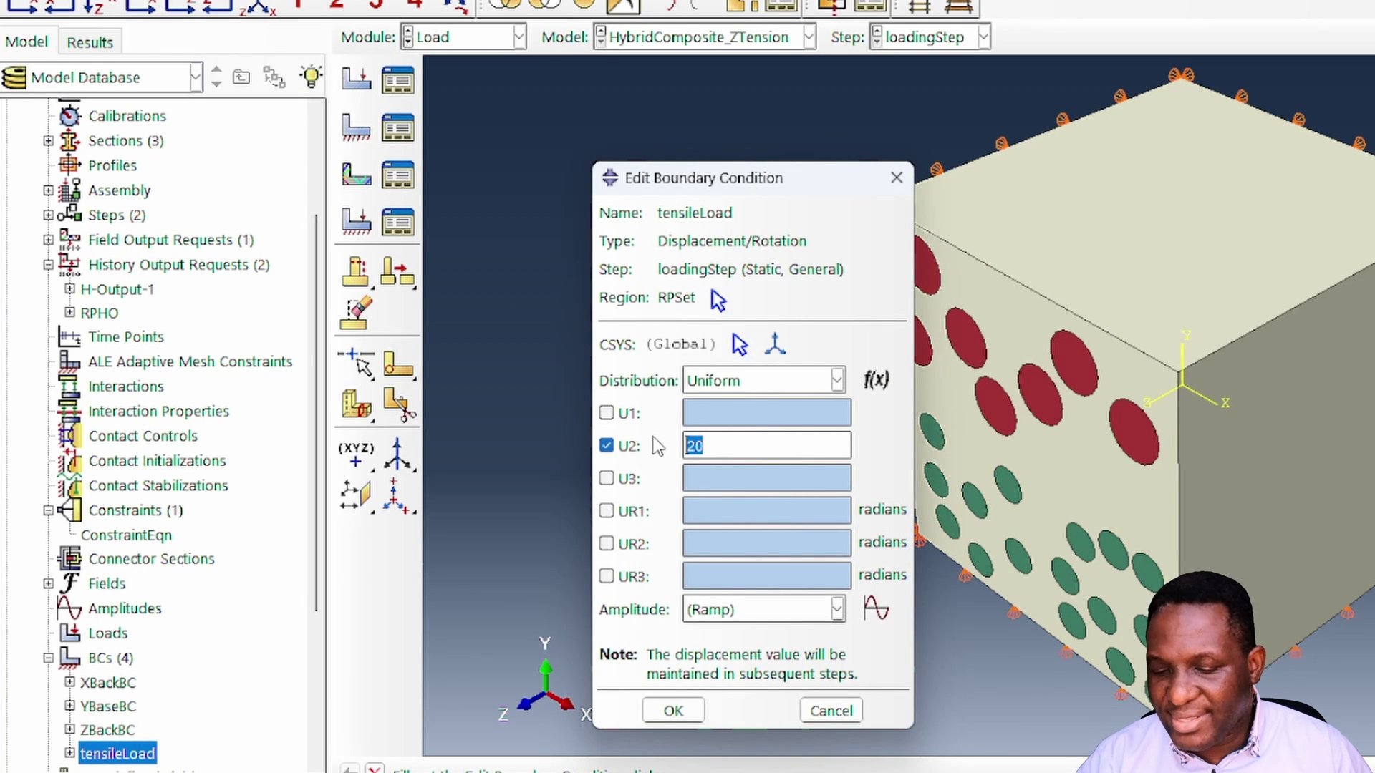
left_click(614, 447)
left_click(629, 479)
type("20")
left_click(673, 711)
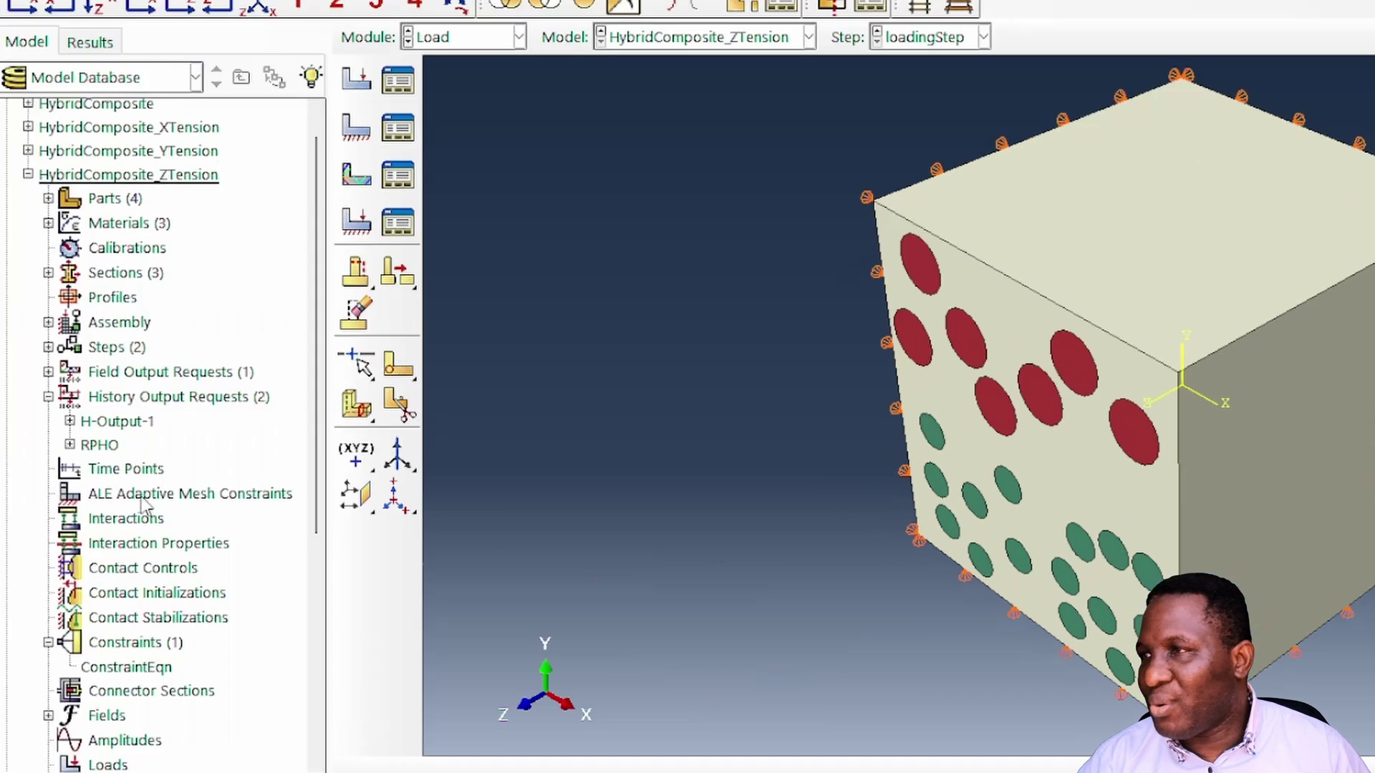
- Create the analysis jobs HybridComposite_XTension, HybridComposite_YTension and HybridComposite_ZTension, and expand the list of jobs
scroll(57, 209, "up", 2)
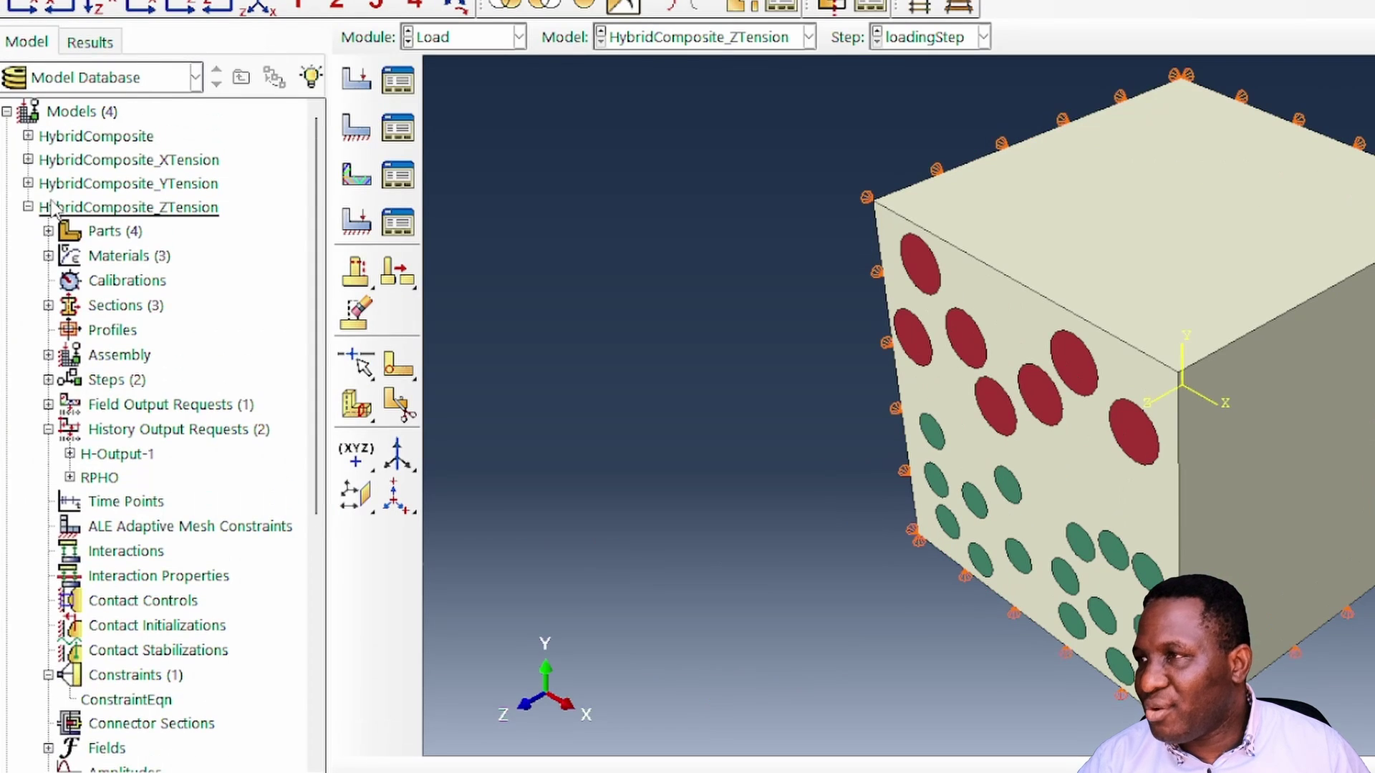
left_click(28, 207)
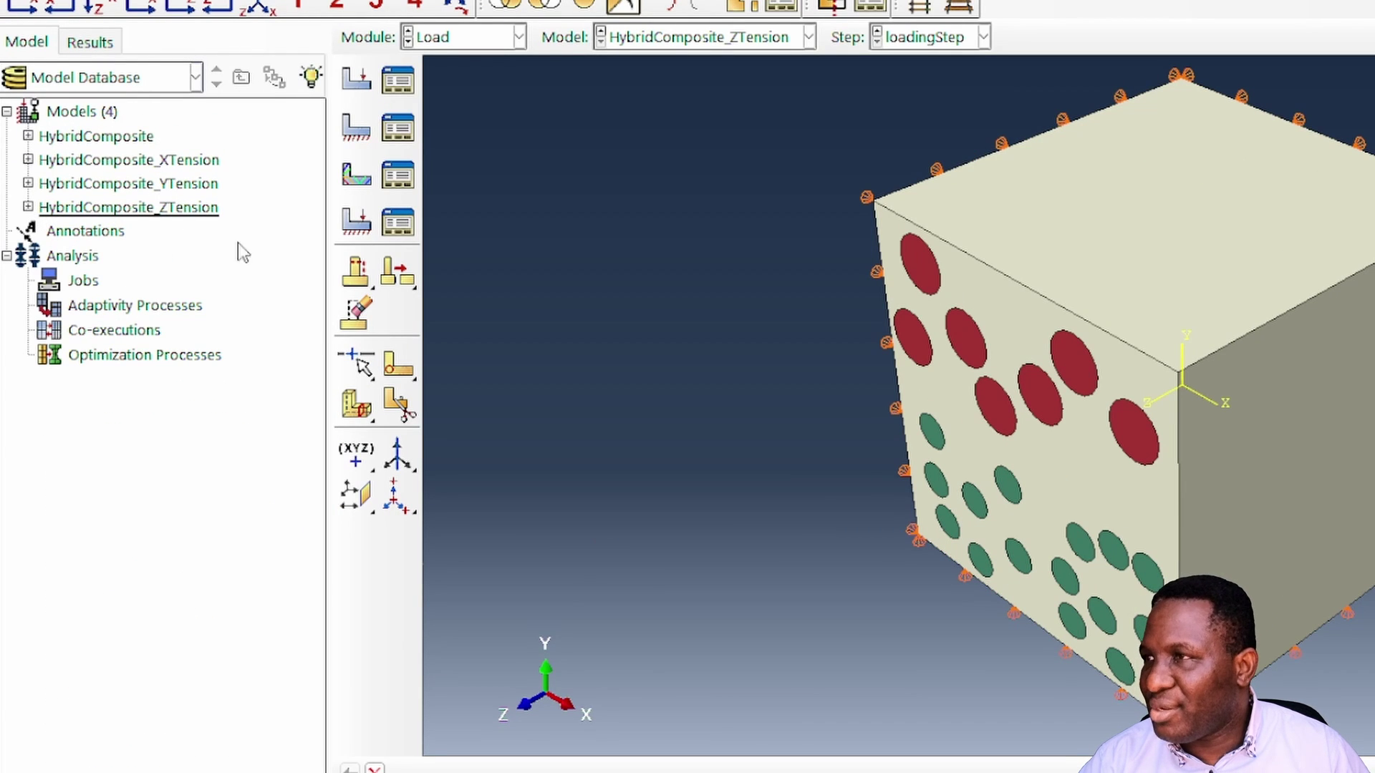
double_click(83, 280)
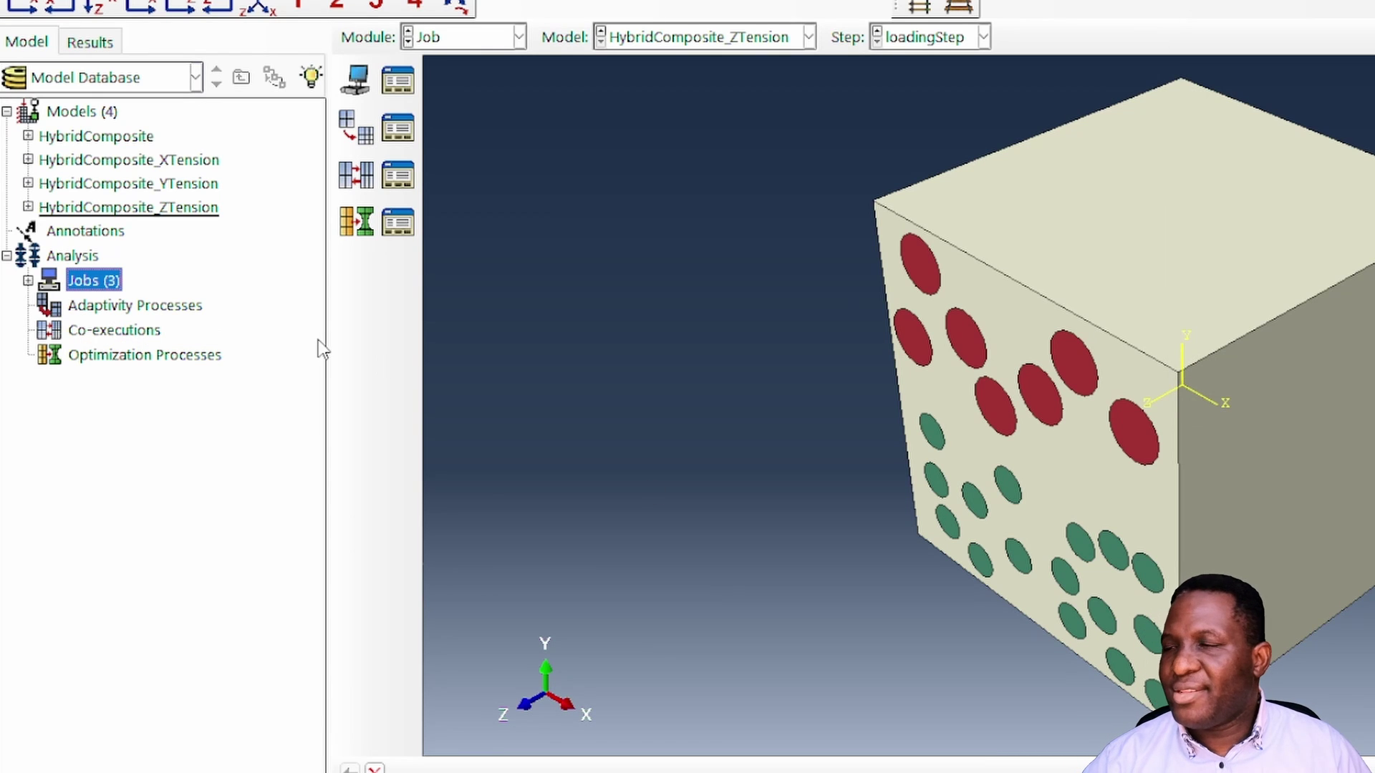
left_click(27, 281)
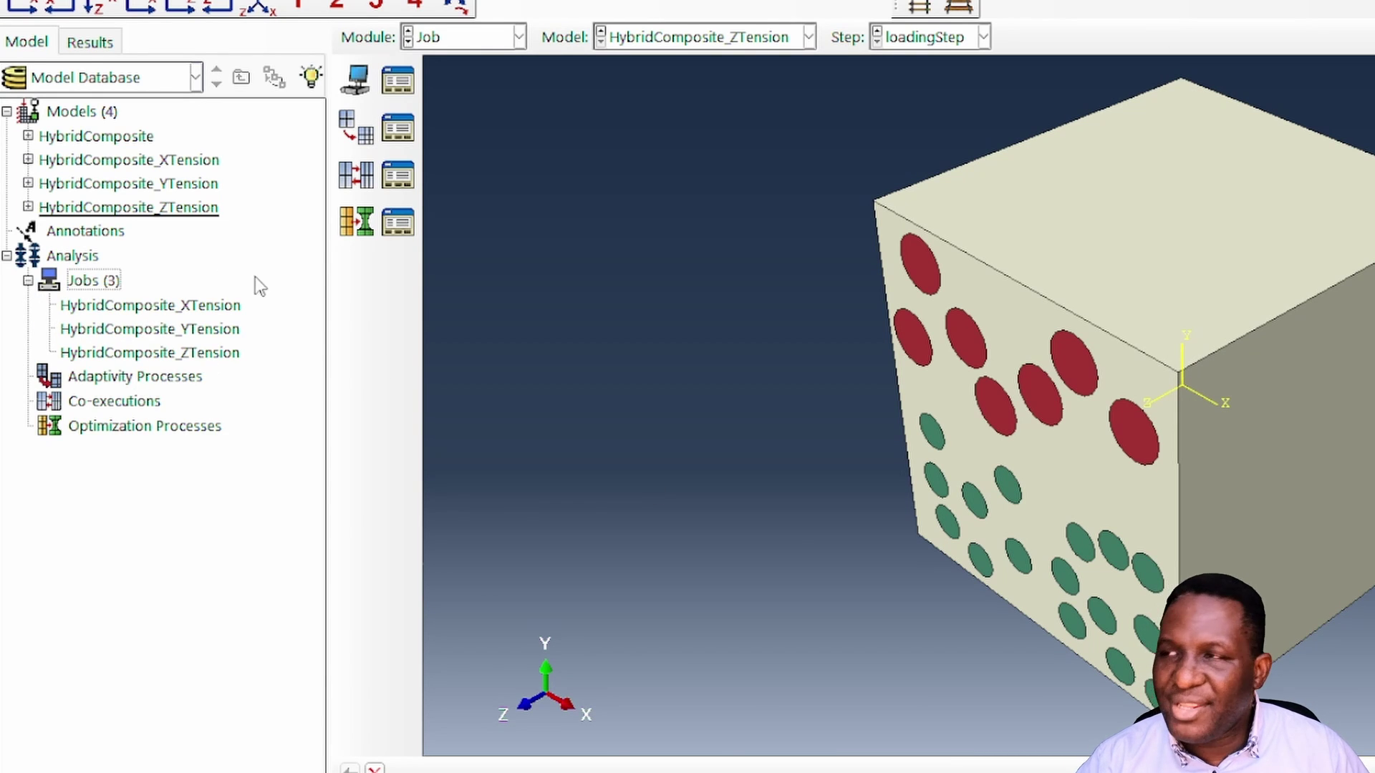
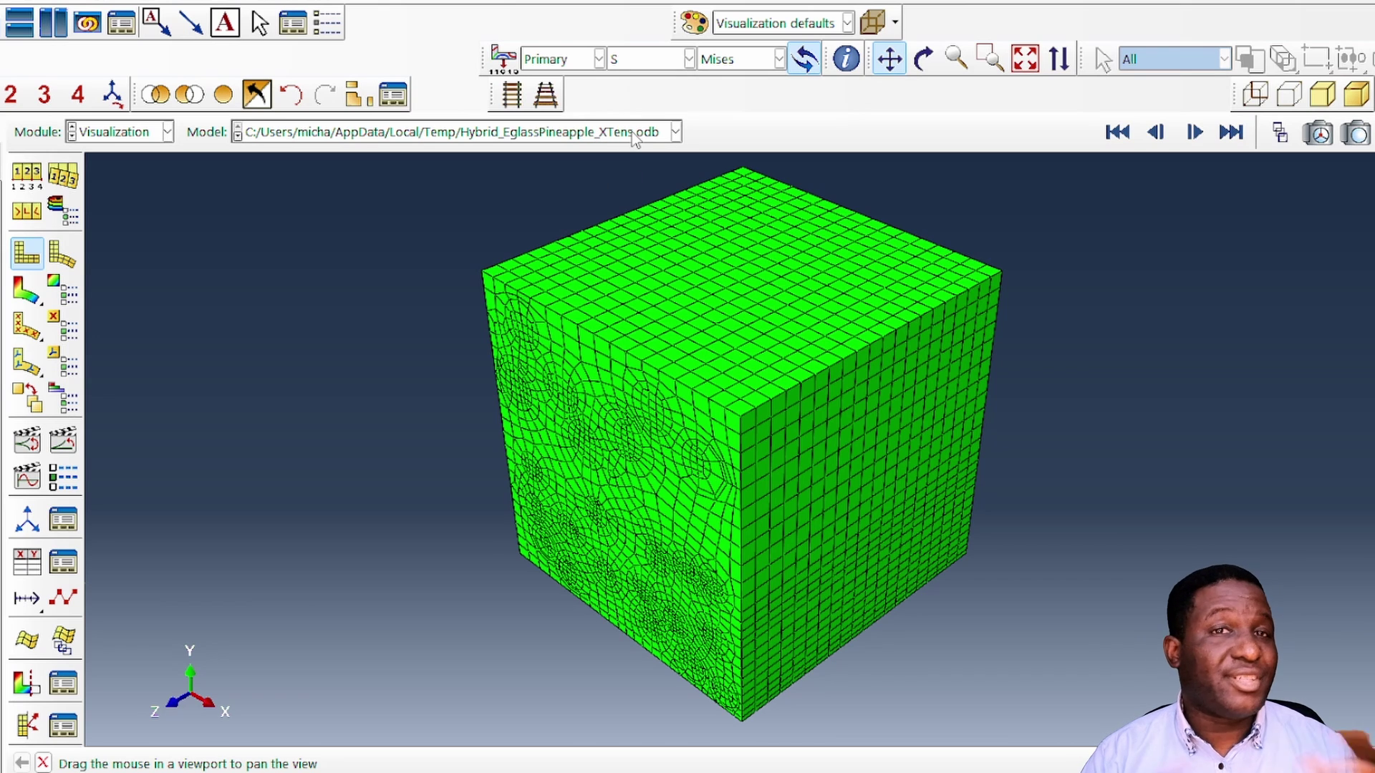
- Plot the Mises stress contours on the deformed X-tension cube, animate the deformation to its last frame, and examine the fibre face
left_click(27, 290)
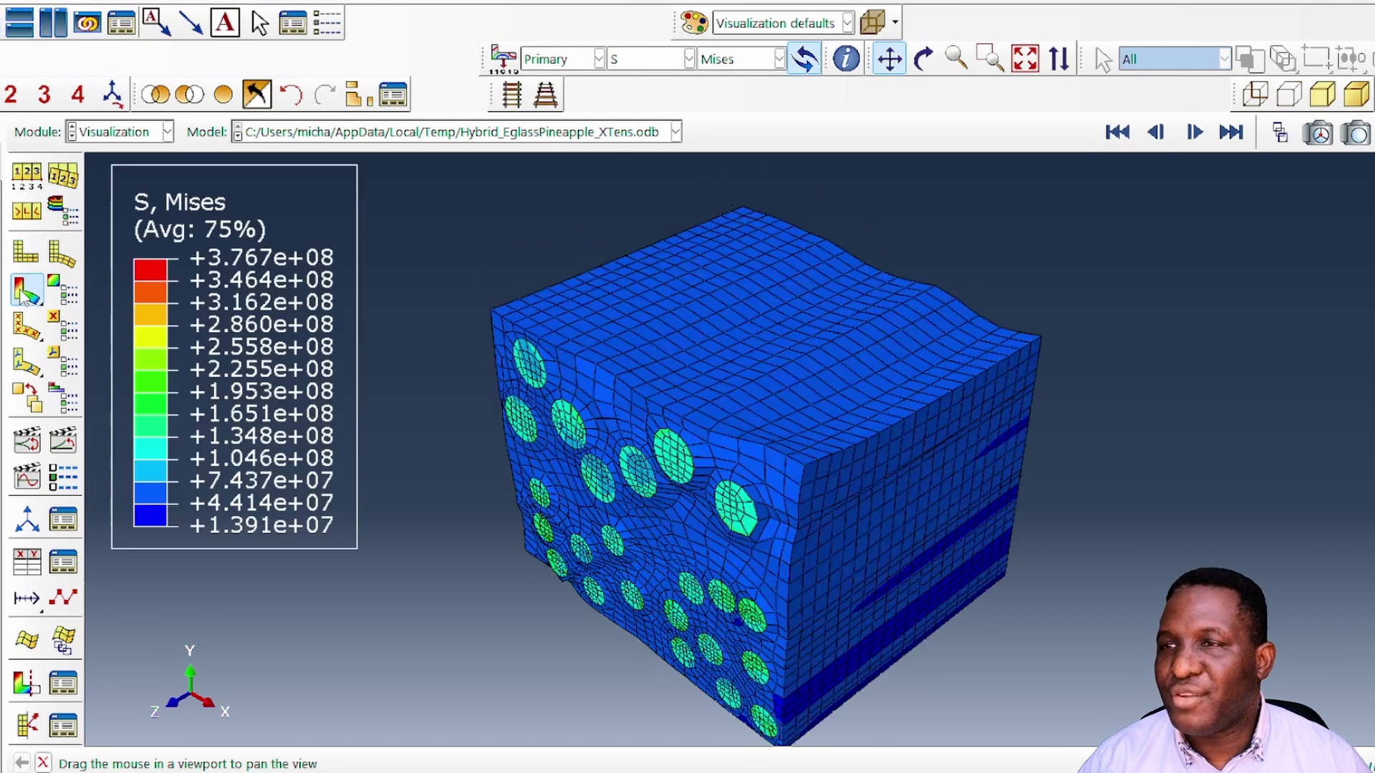
left_click(26, 443)
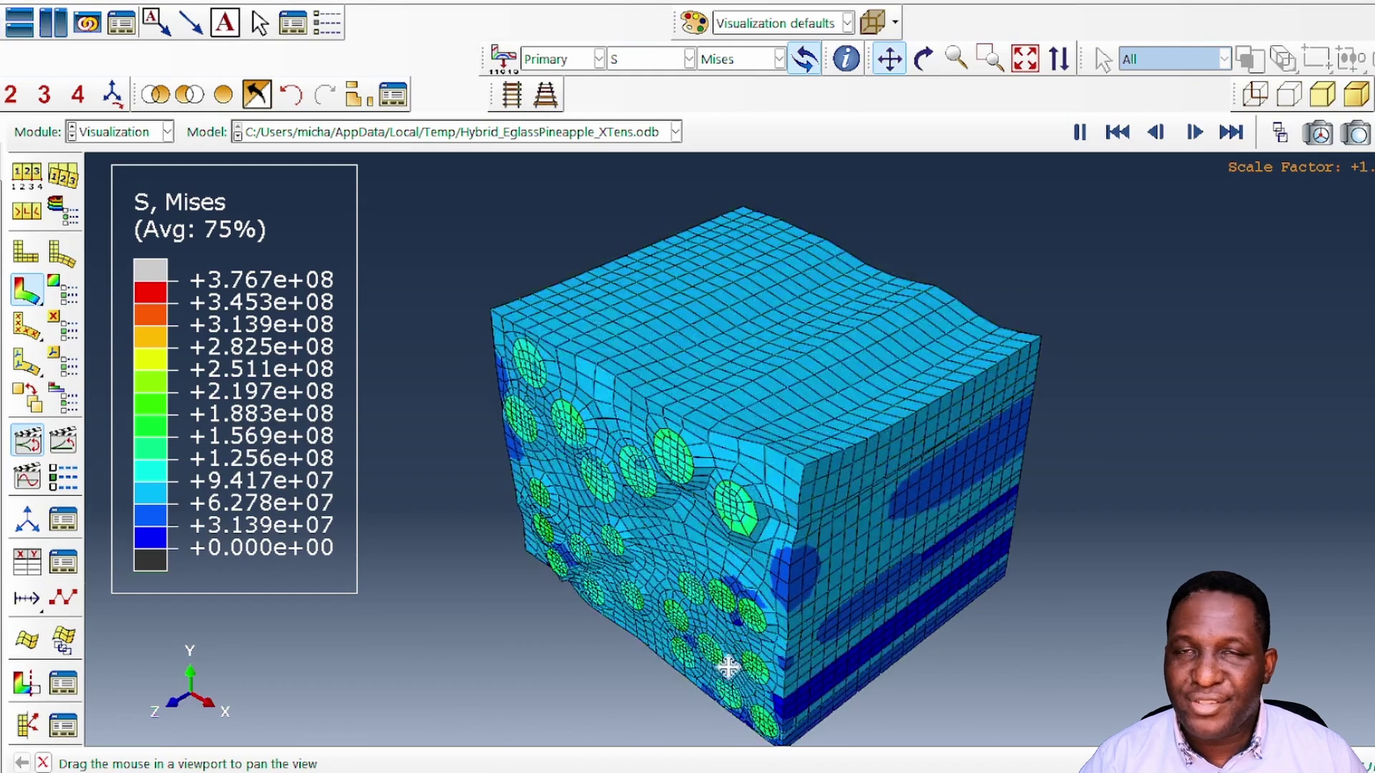
left_click(1231, 131)
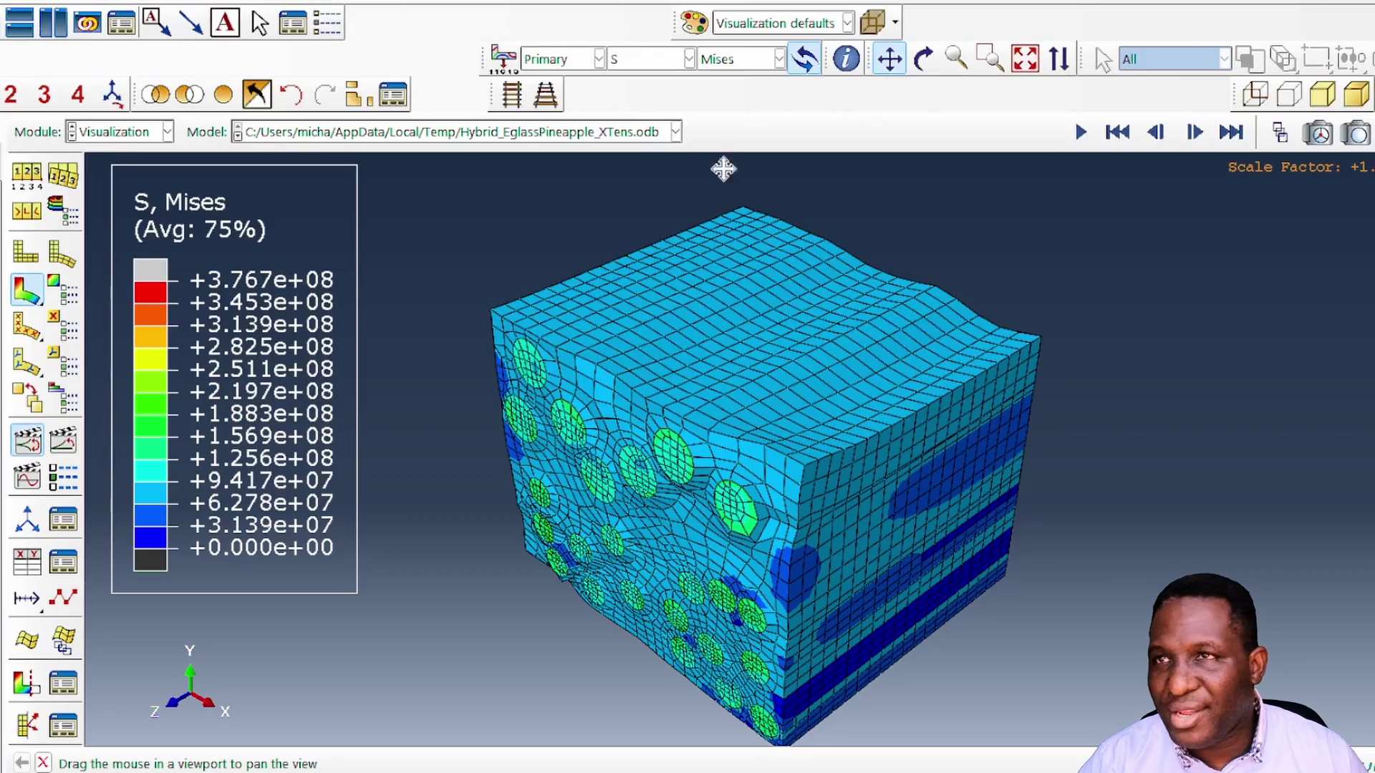
left_click(924, 58)
left_click_drag(802, 444, 758, 449)
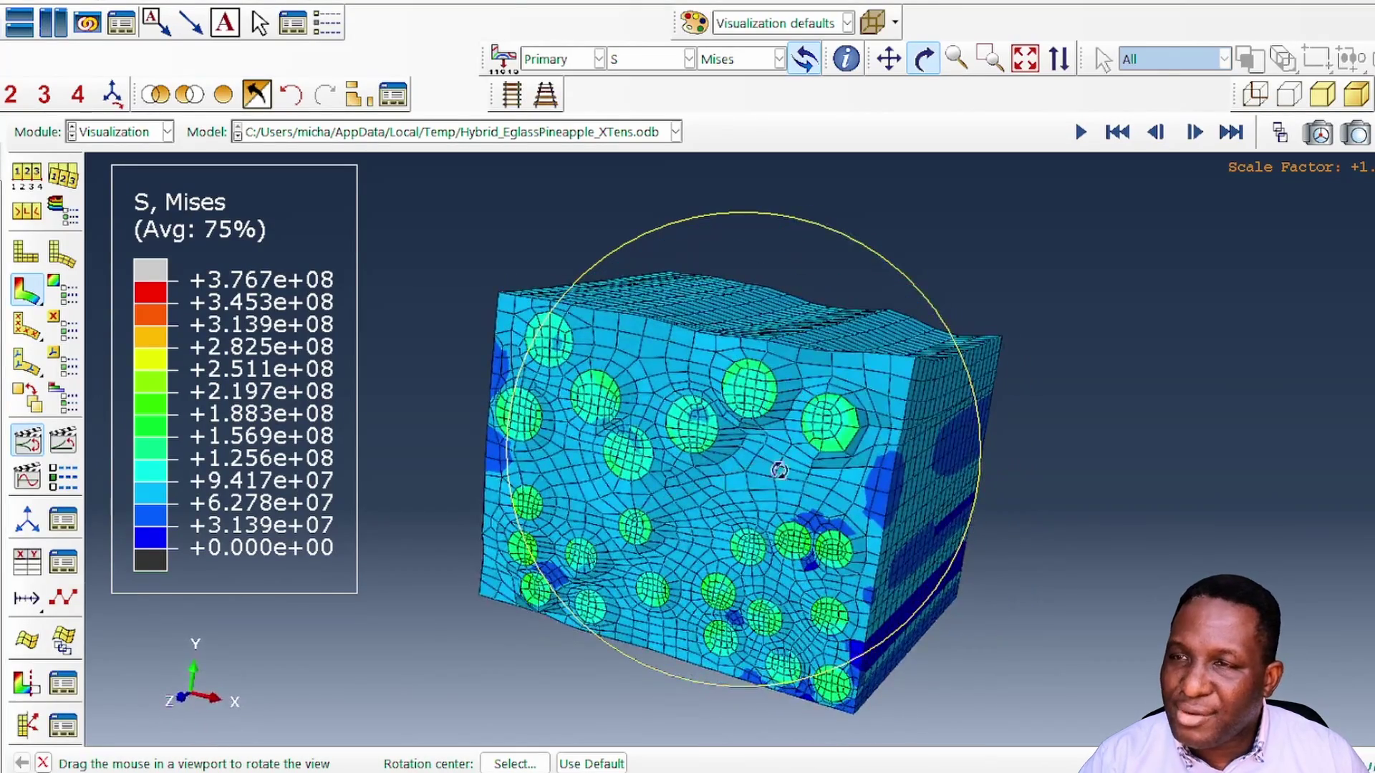
left_click_drag(818, 487, 669, 415)
- Show the total strain E as maximum principal contours and examine the strain distribution around the fibres
left_click(634, 59)
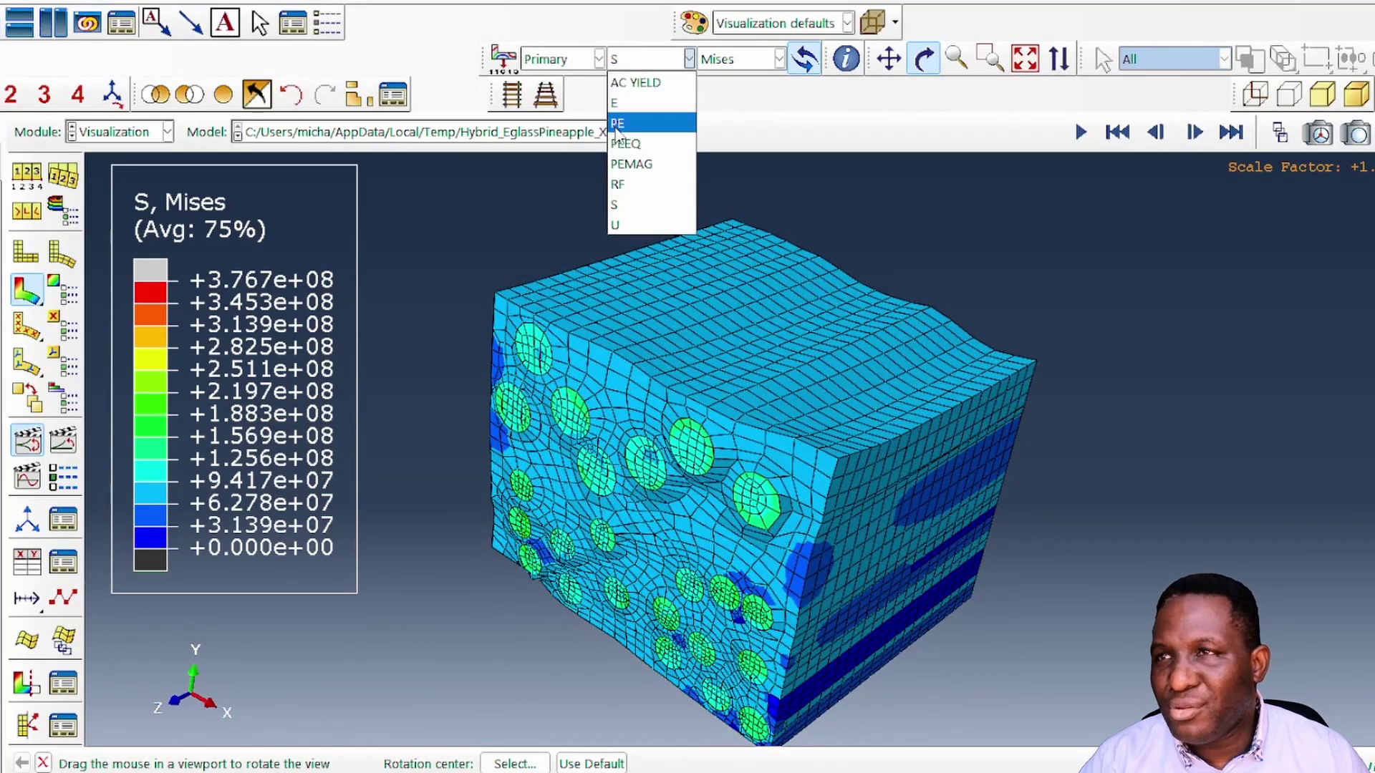
left_click(626, 105)
left_click_drag(860, 473, 589, 625)
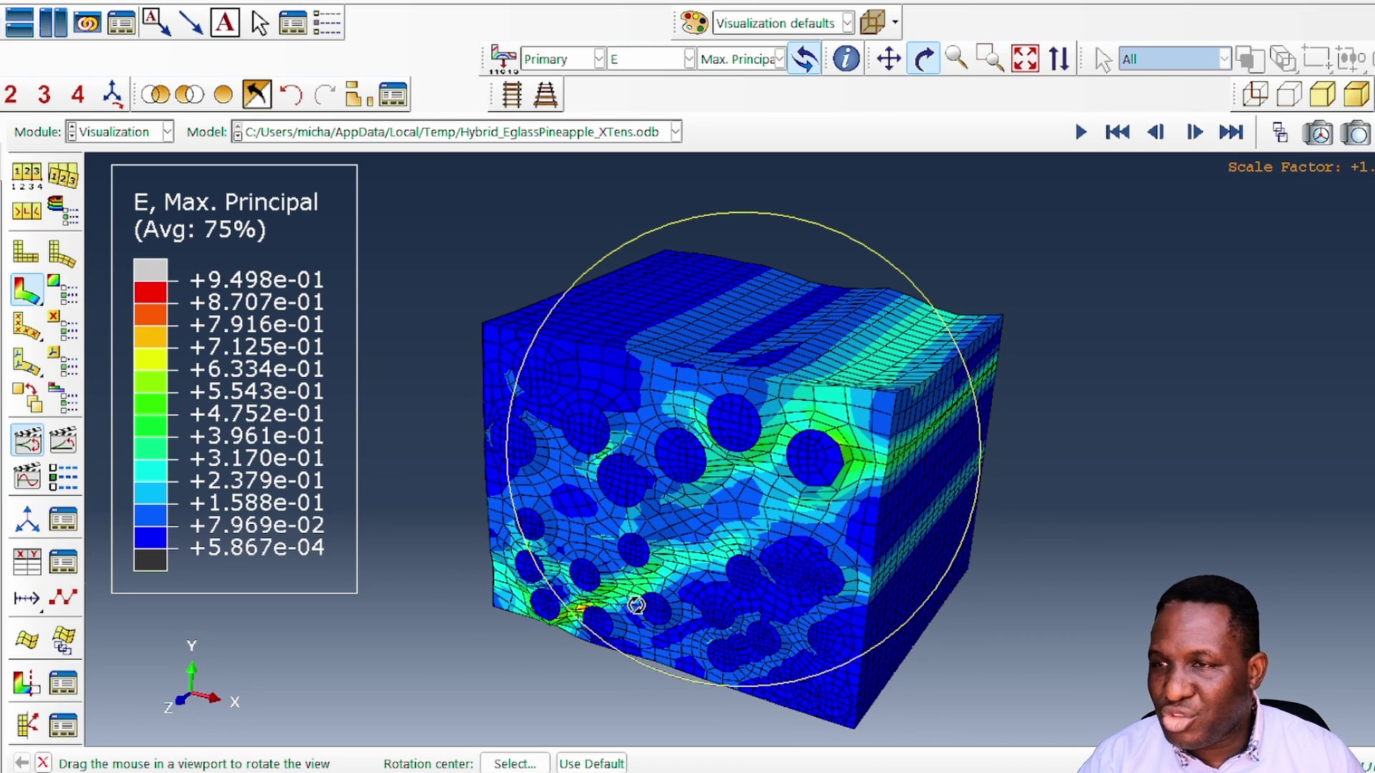
mouse_move(740, 540)
left_mouse_down()
mouse_move(752, 535)
mouse_move(730, 545)
mouse_move(681, 519)
left_mouse_up()
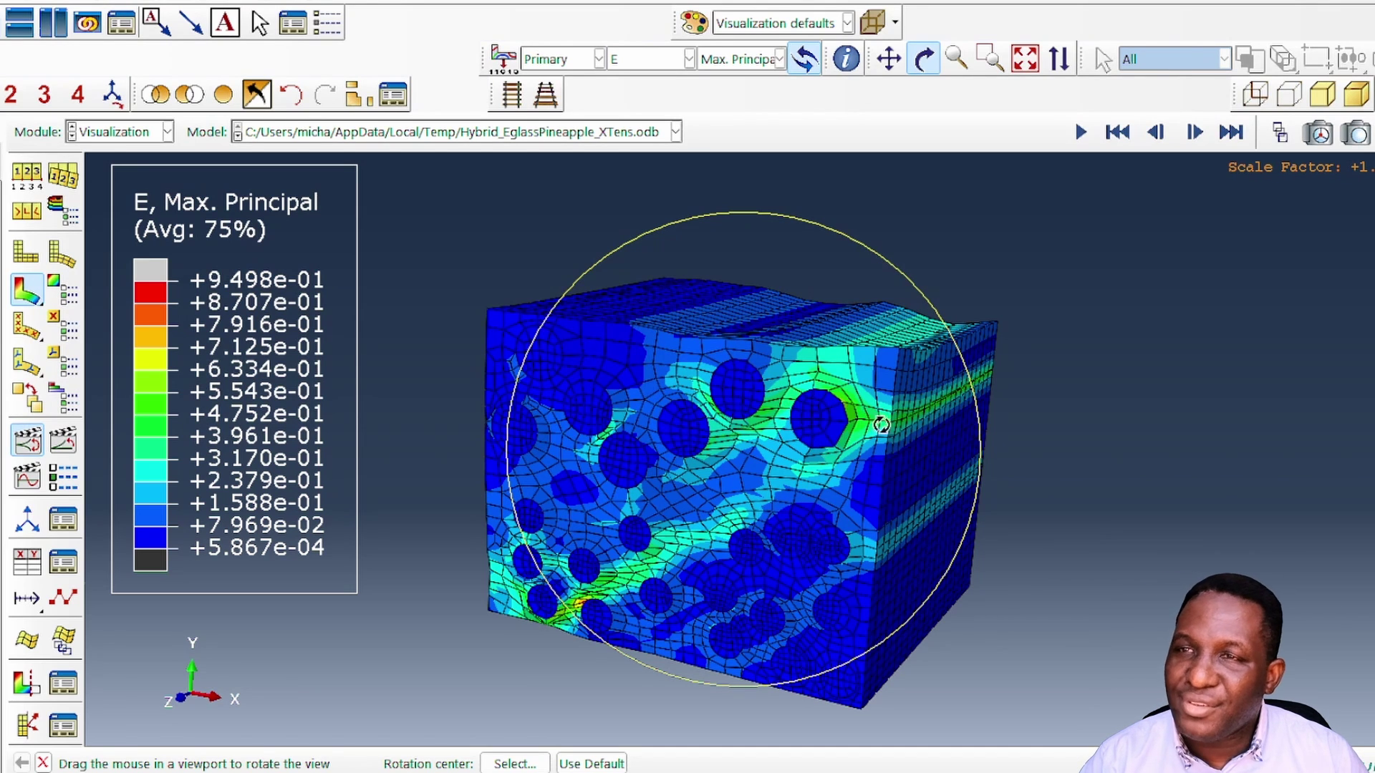
left_click_drag(786, 519, 665, 469)
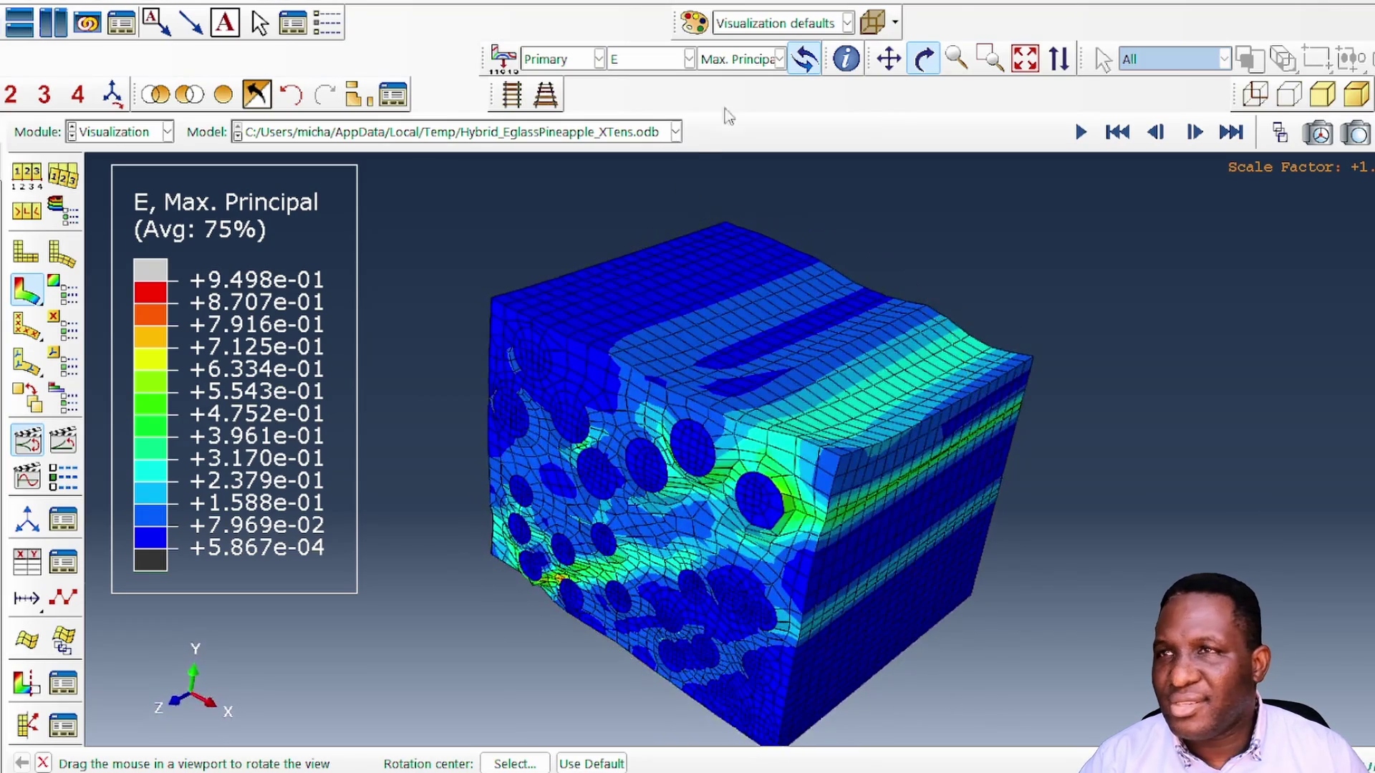
- Show the plastic strain PE as maximum principal contours and examine its distribution on the fibre face
left_click(659, 65)
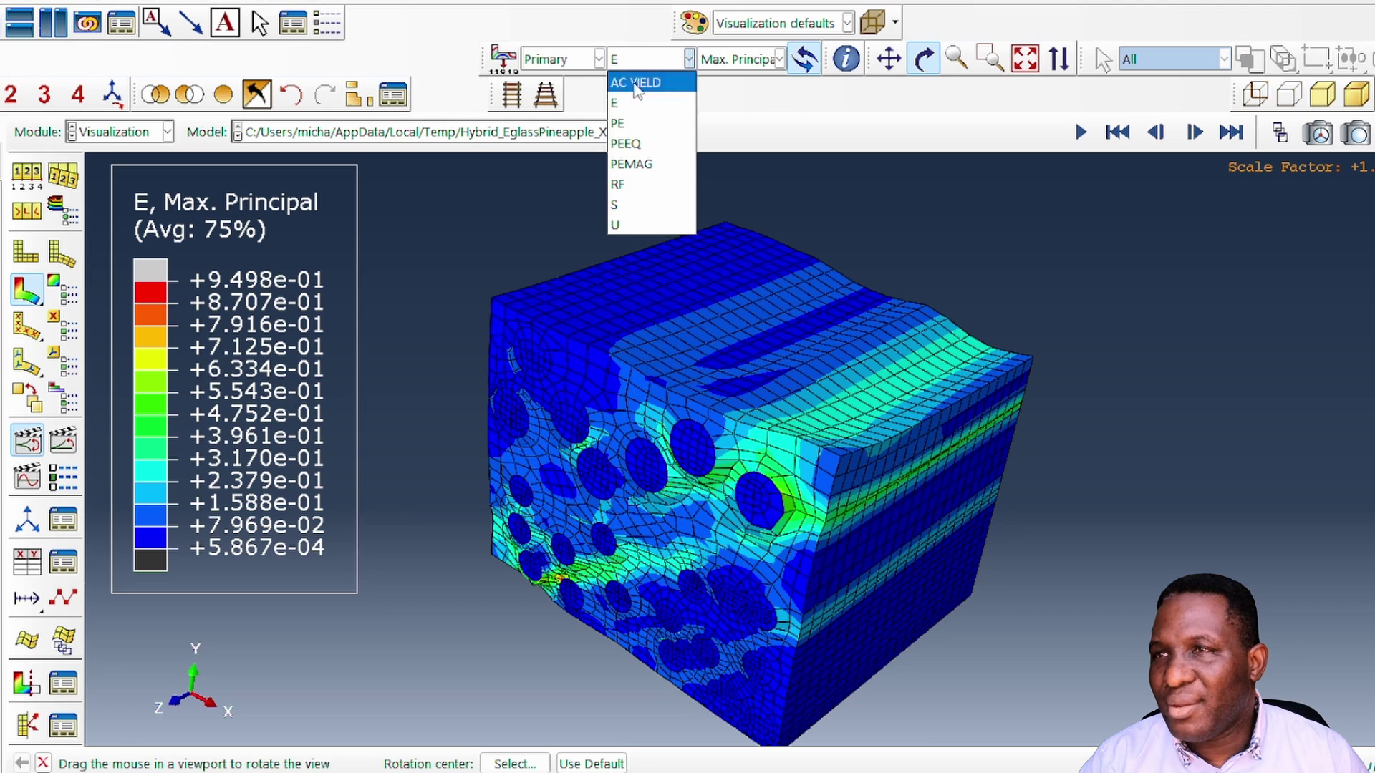
left_click(629, 141)
left_click_drag(828, 522, 649, 468)
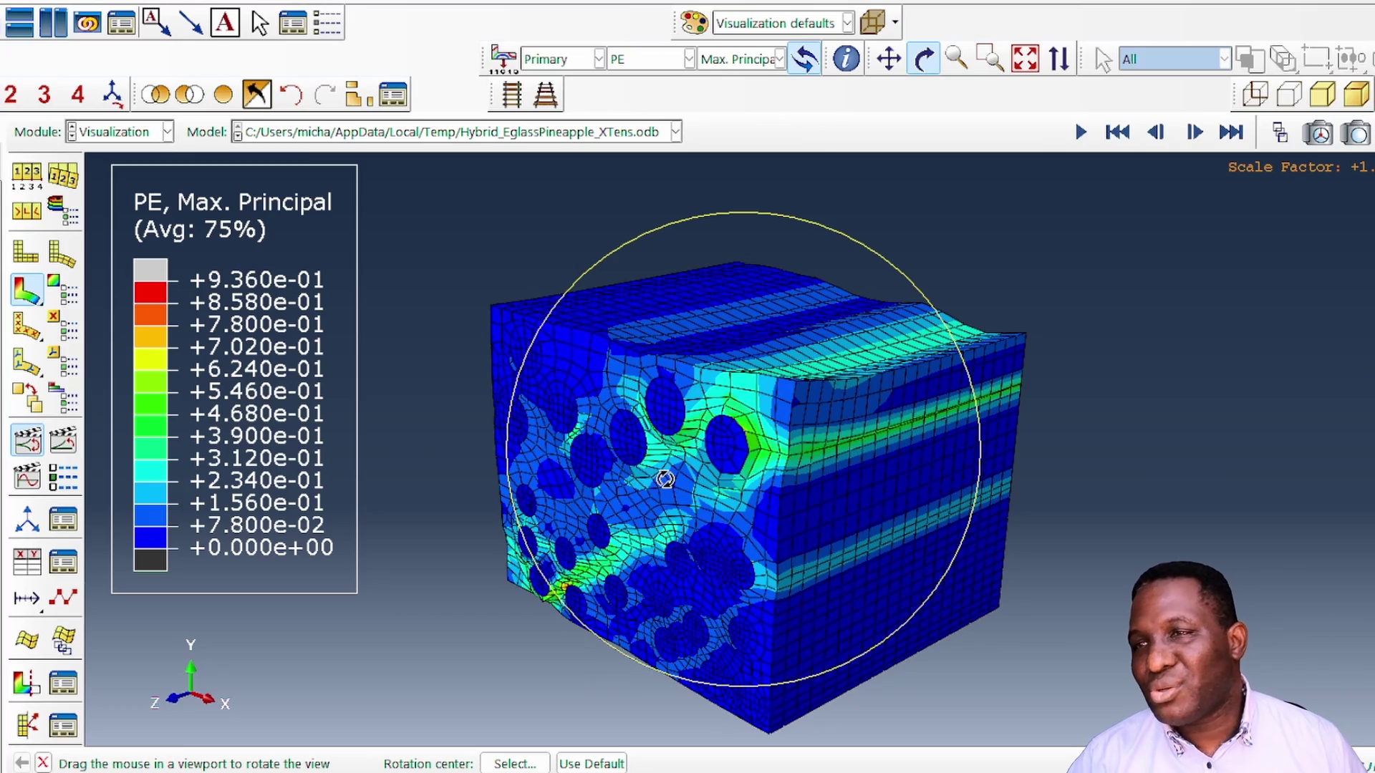
- Switch to the Hybrid_EglassPineapple_YTens.odb results, plot the Mises stress contours on the deformed cube and animate the deformation
left_click_drag(659, 475, 614, 513)
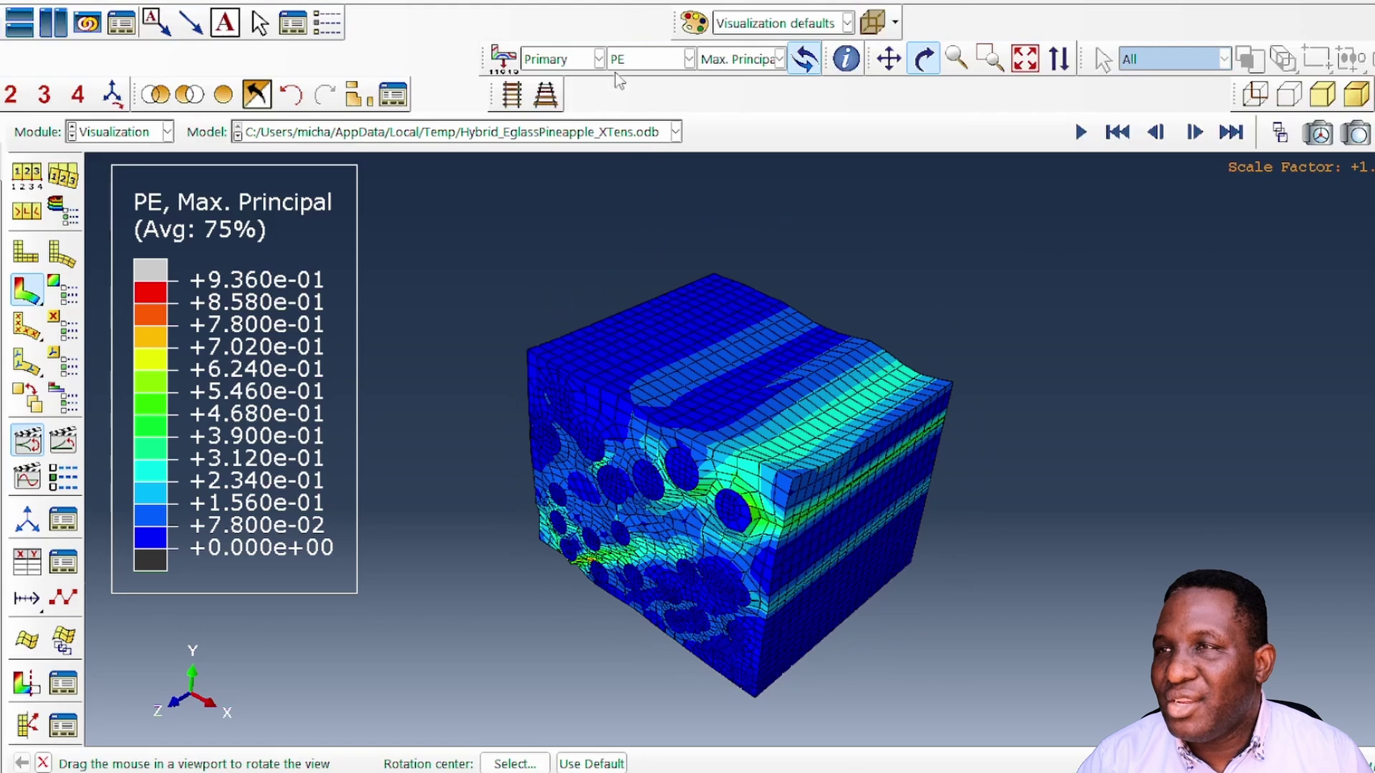
left_click(501, 136)
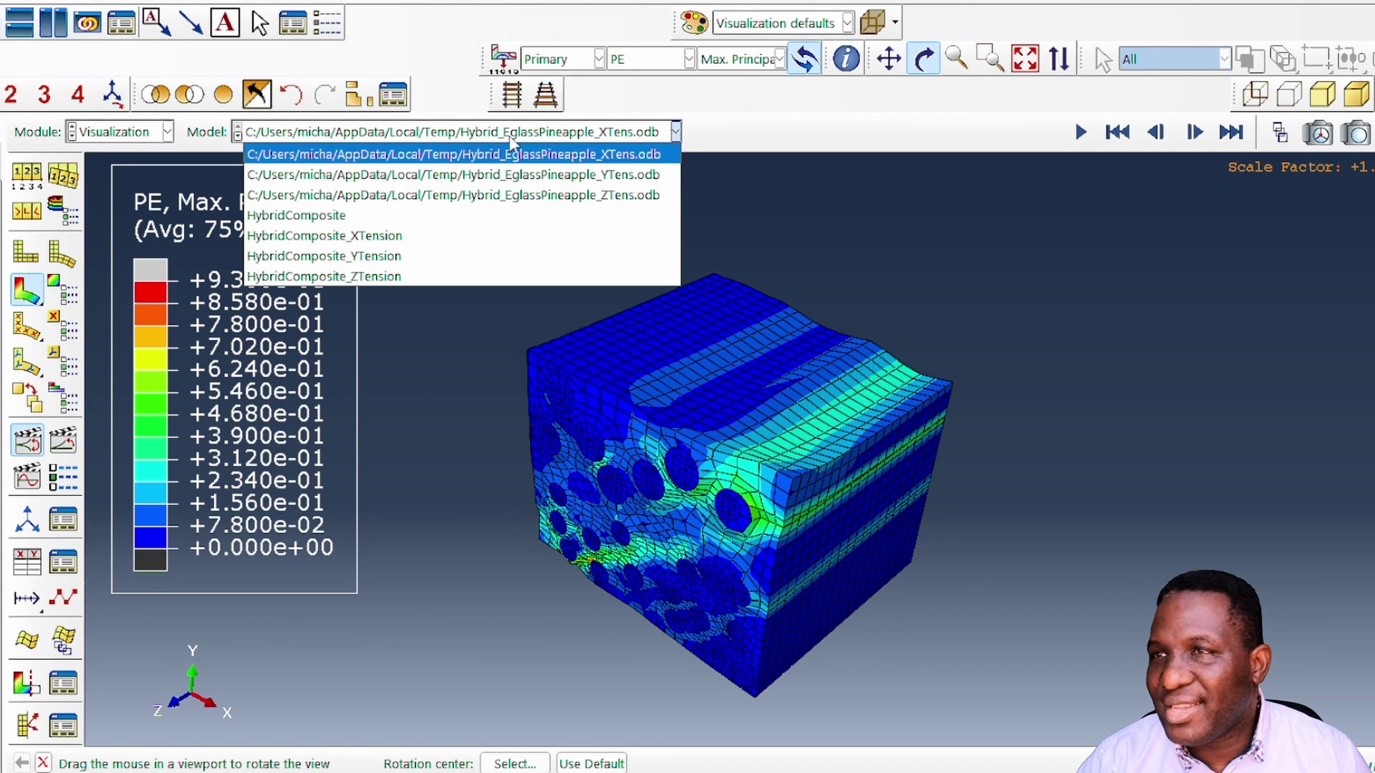
left_click(528, 177)
left_click(27, 290)
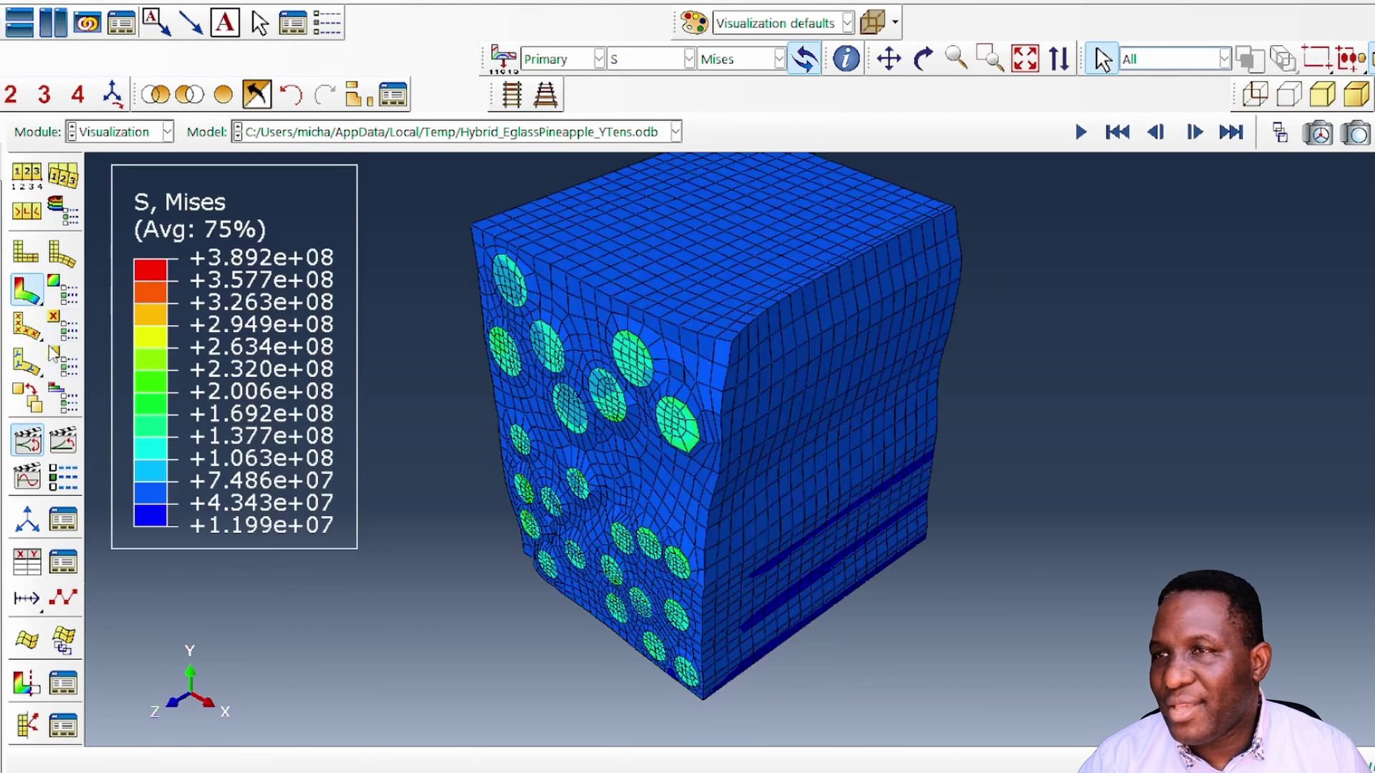
left_click(28, 441)
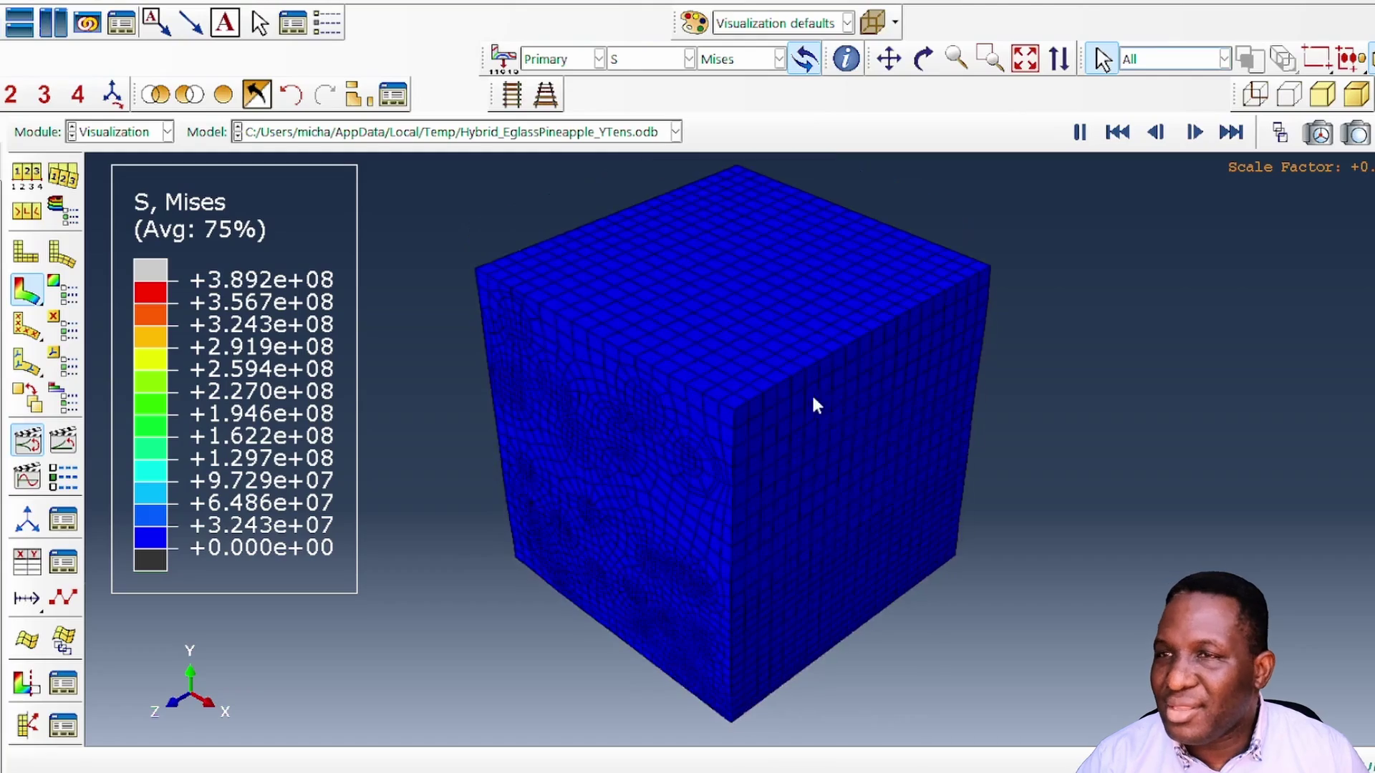
- Show the total strain E as maximum principal contours on the Y-tension cube and advance the animation to its last frame
left_click(639, 60)
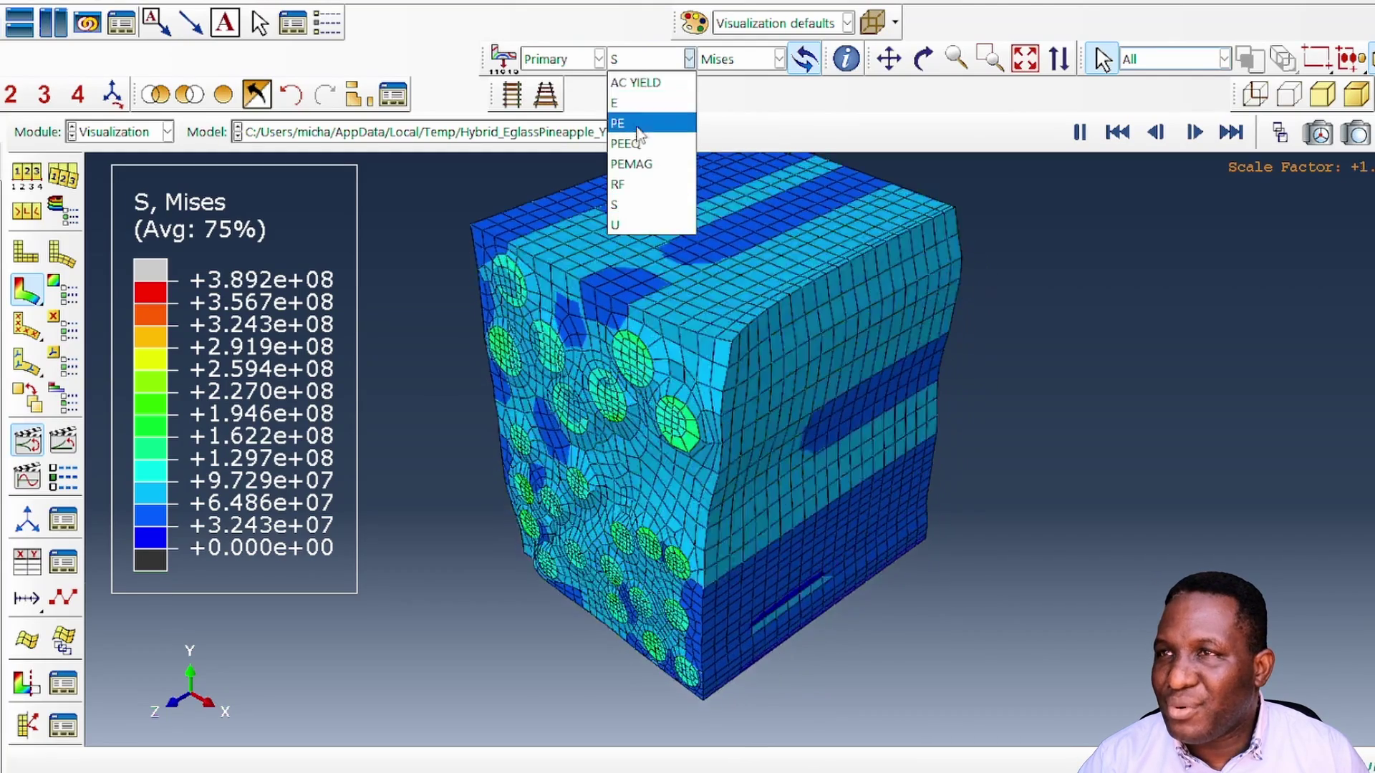
left_click(630, 104)
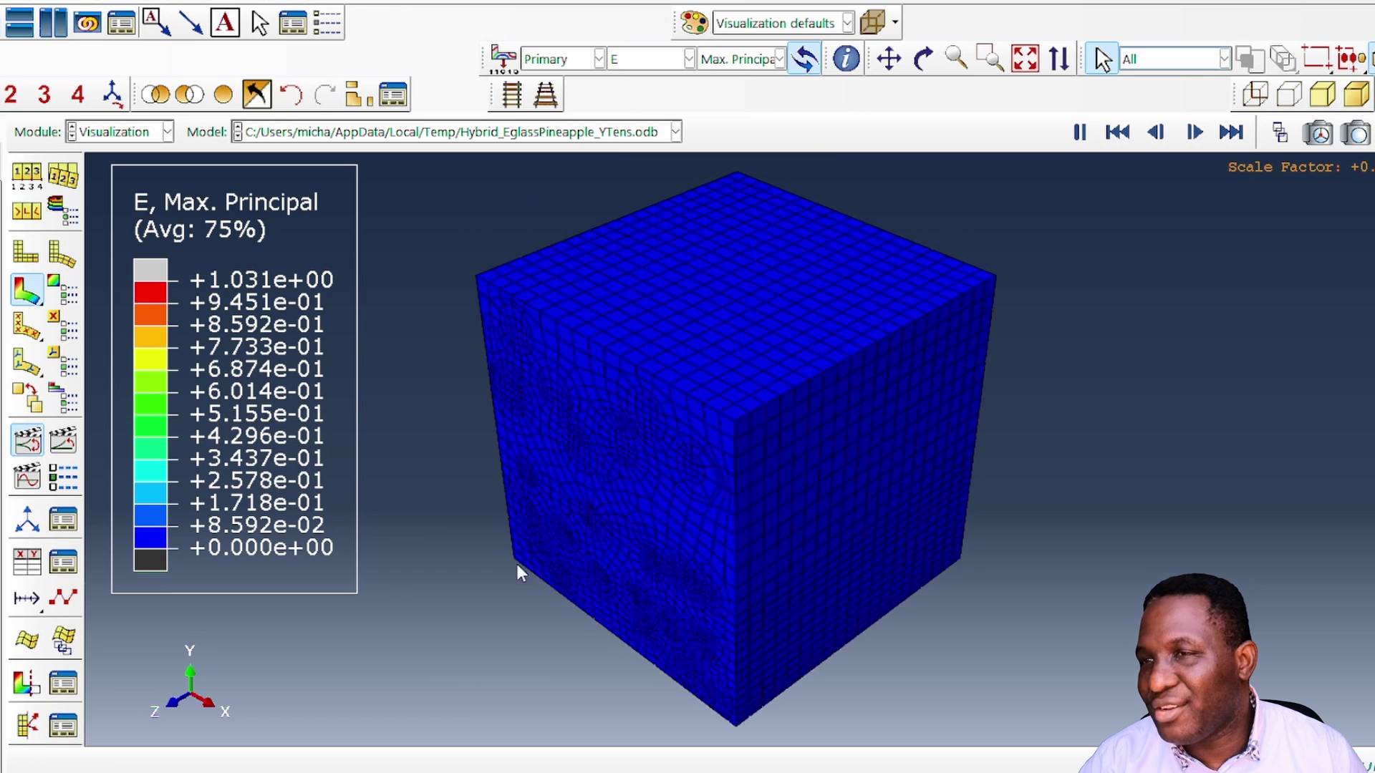
left_click(1234, 134)
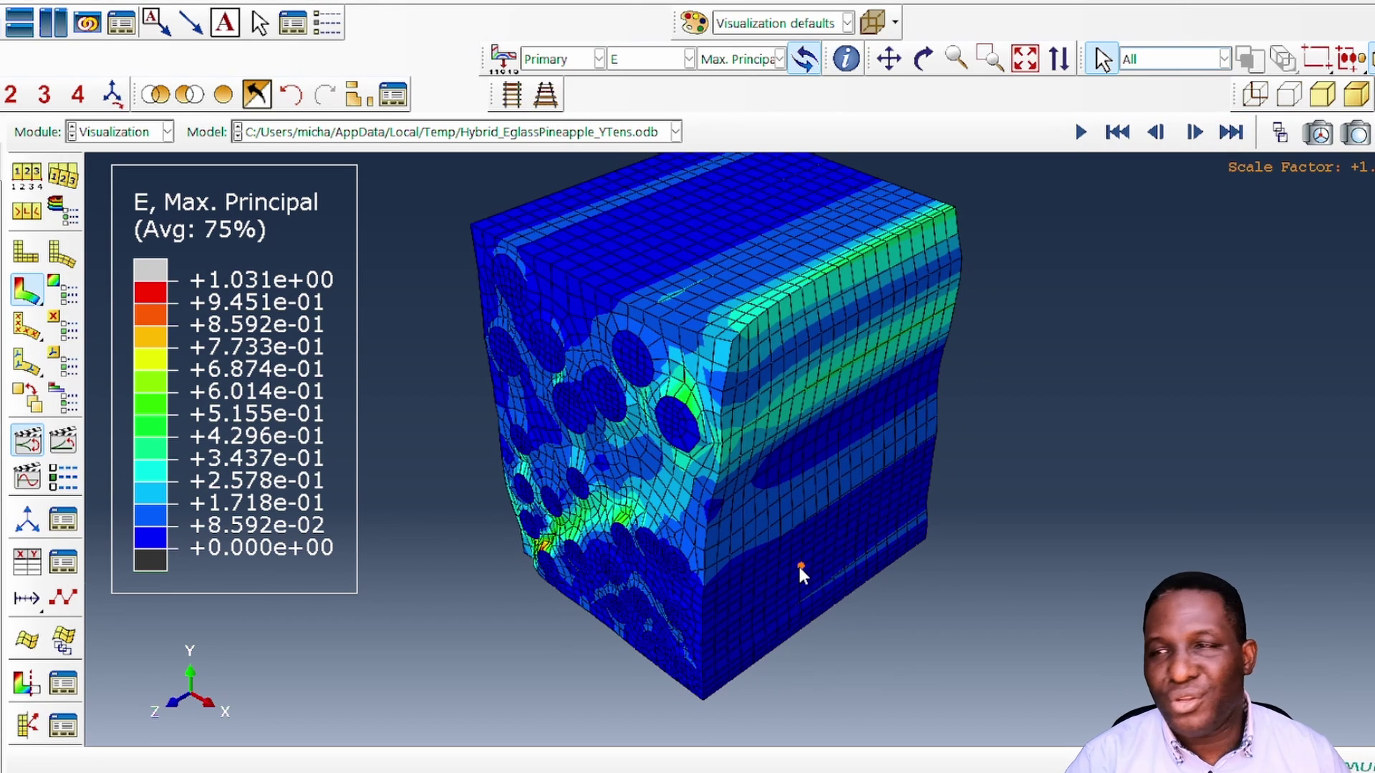
- Show the plastic strain PE as maximum principal contours on the Y-tension cube and centre the cube for inspection
left_click(670, 58)
left_click(639, 175)
left_click(889, 59)
left_click_drag(788, 329, 793, 425)
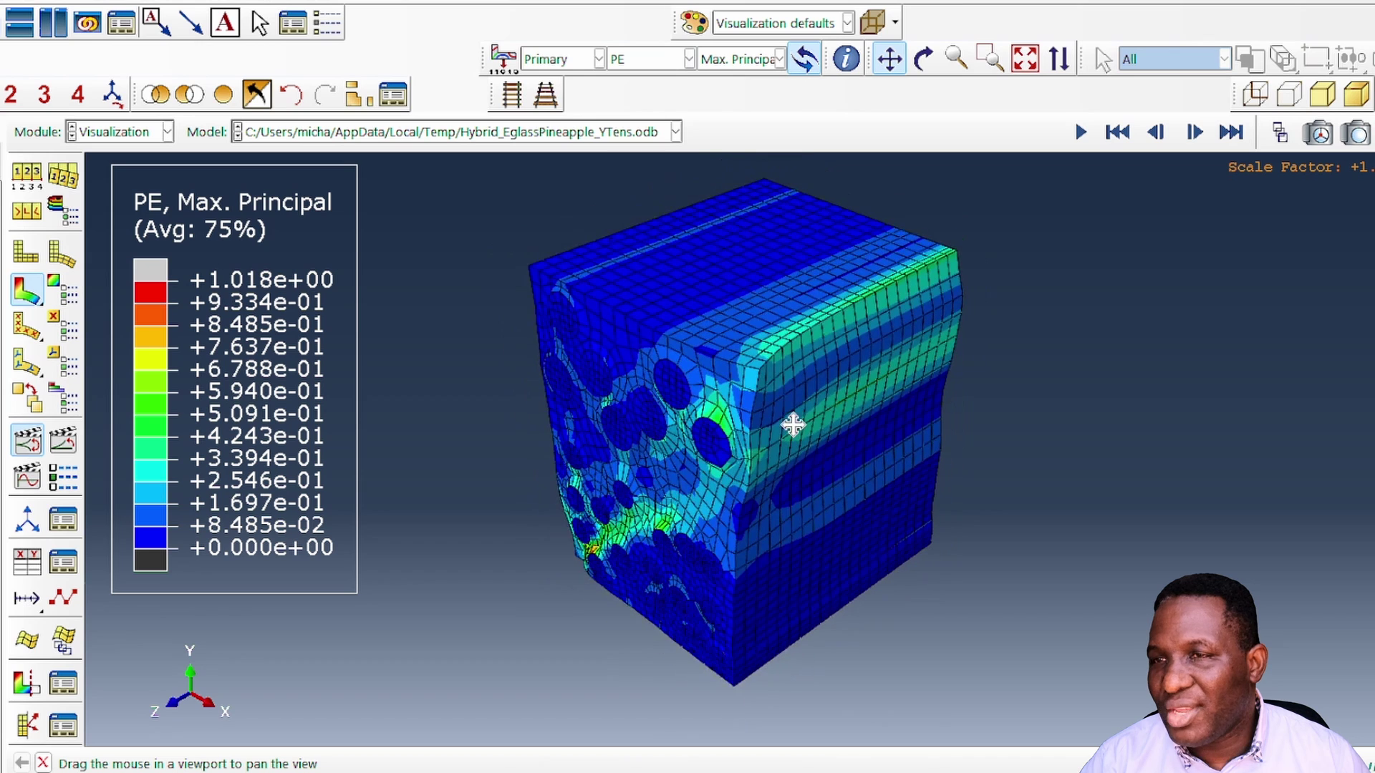
right_click(1174, 418)
left_click(1206, 514)
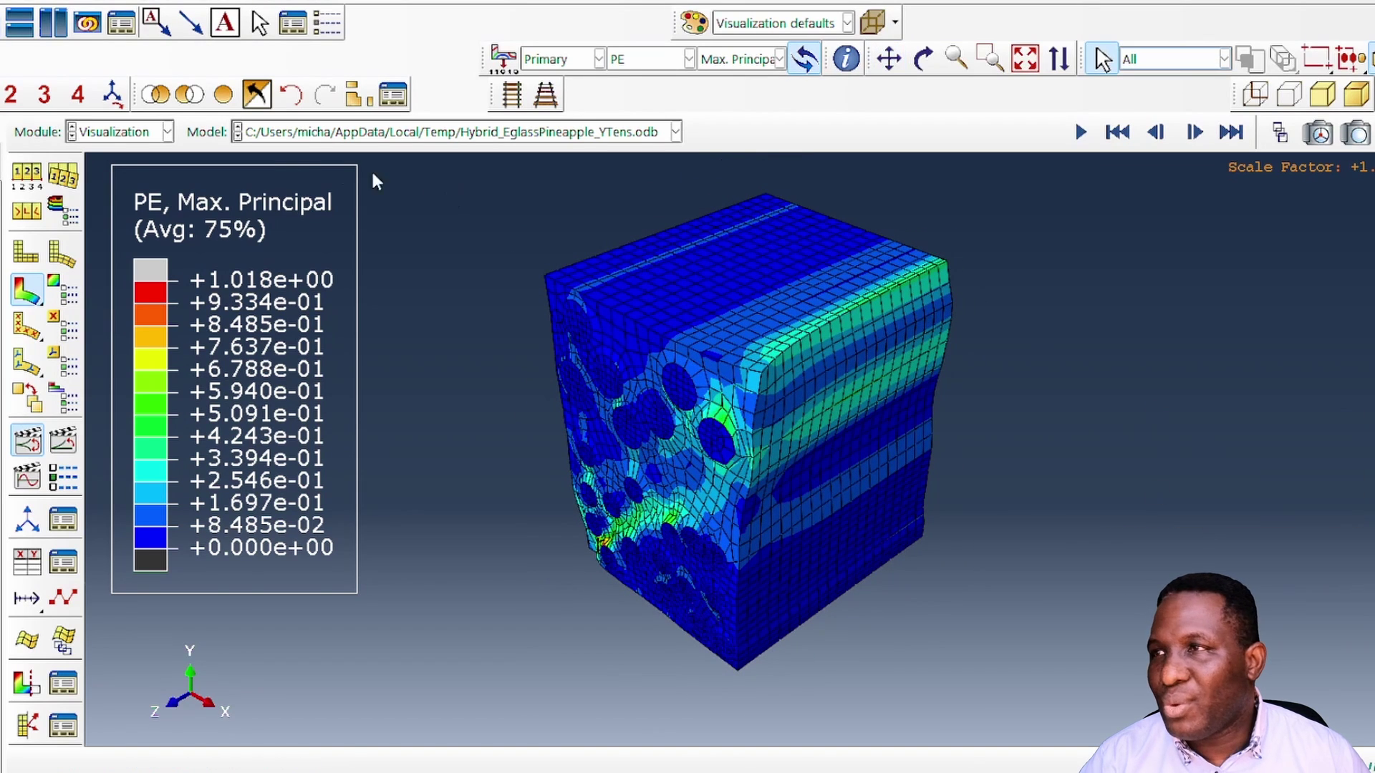
- Switch to the Hybrid_EglassPineapple_ZTens.odb results, plot the Mises stress contours and animate the deformation to its last frame
left_click(363, 131)
left_click(391, 195)
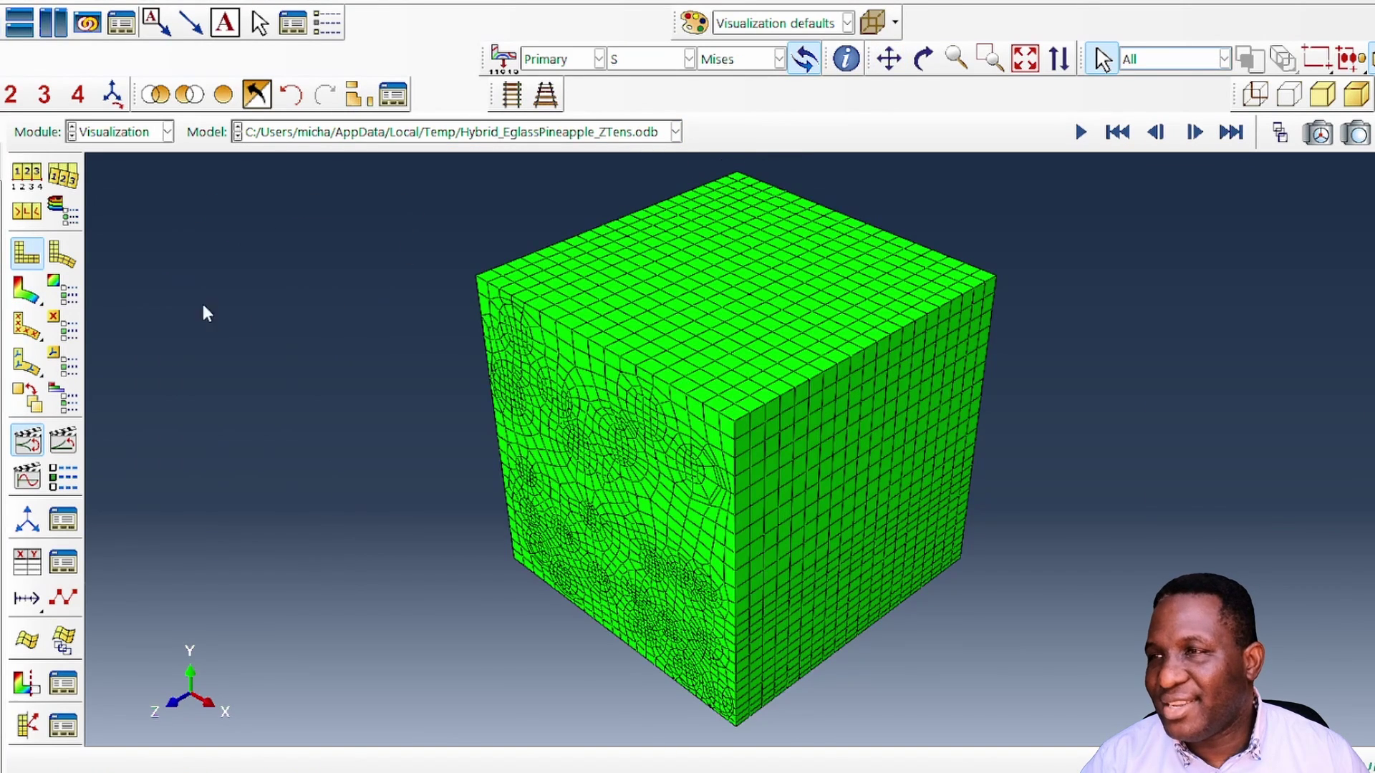
left_click(27, 290)
scroll(395, 596, "up", 1)
left_click(27, 440)
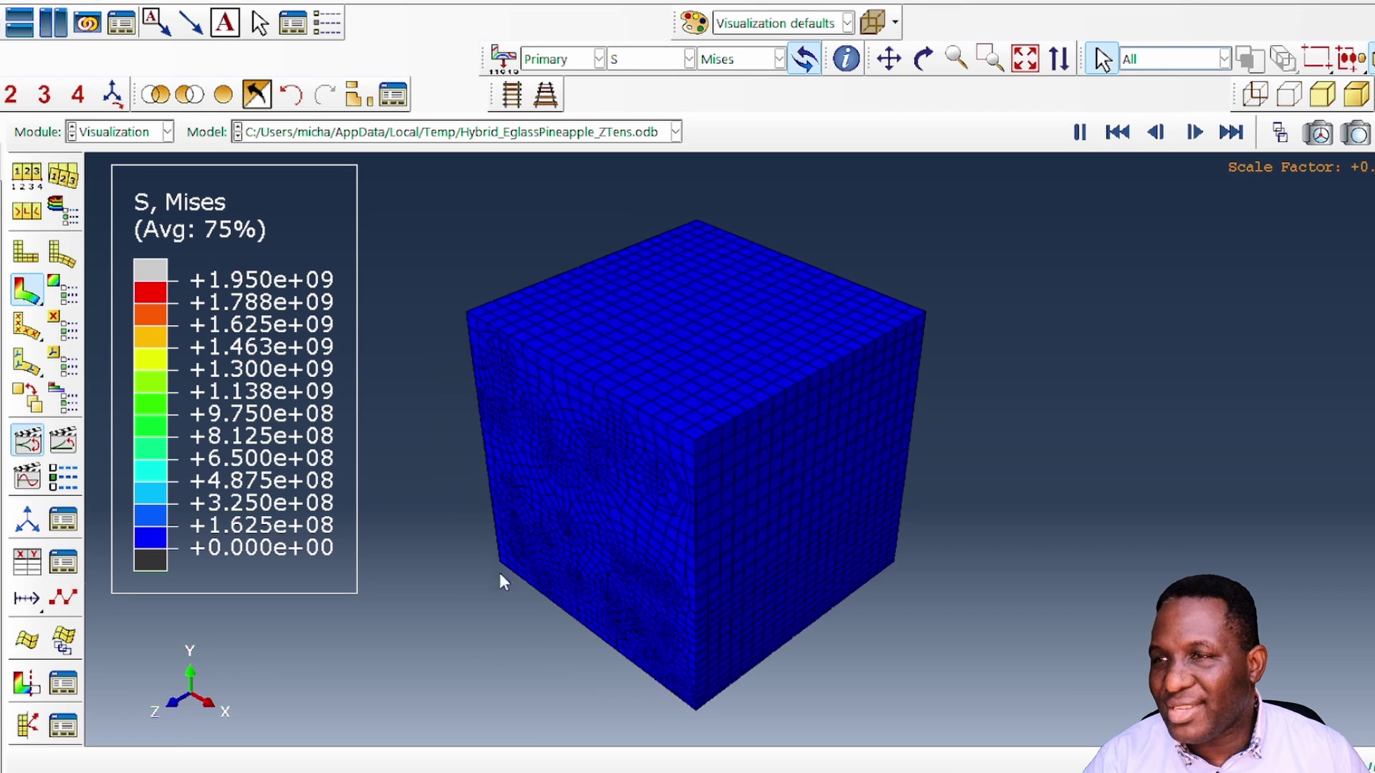
left_click(1231, 133)
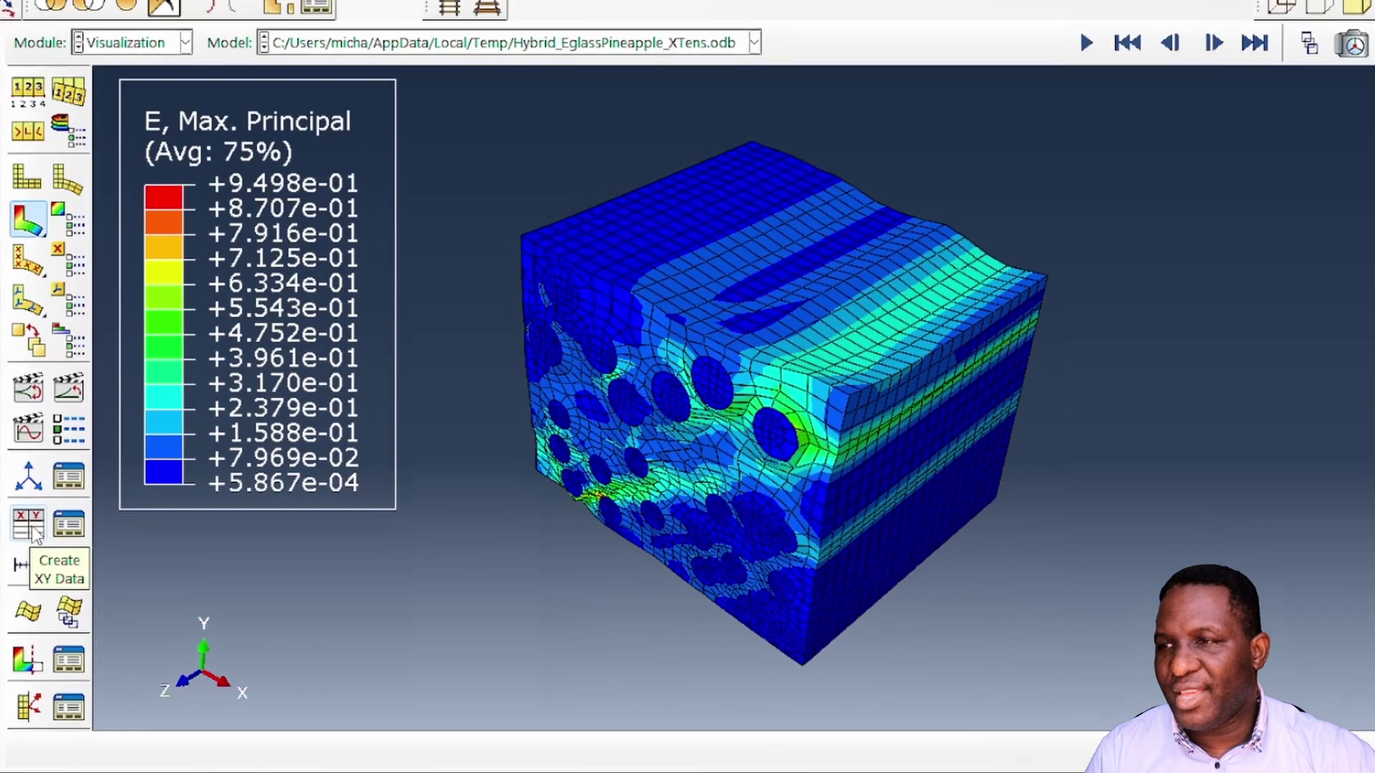
- Plot the X-tension ODB history outputs for reaction force RF1 and spatial displacement U1 of the RPSET node
left_click(137, 565)
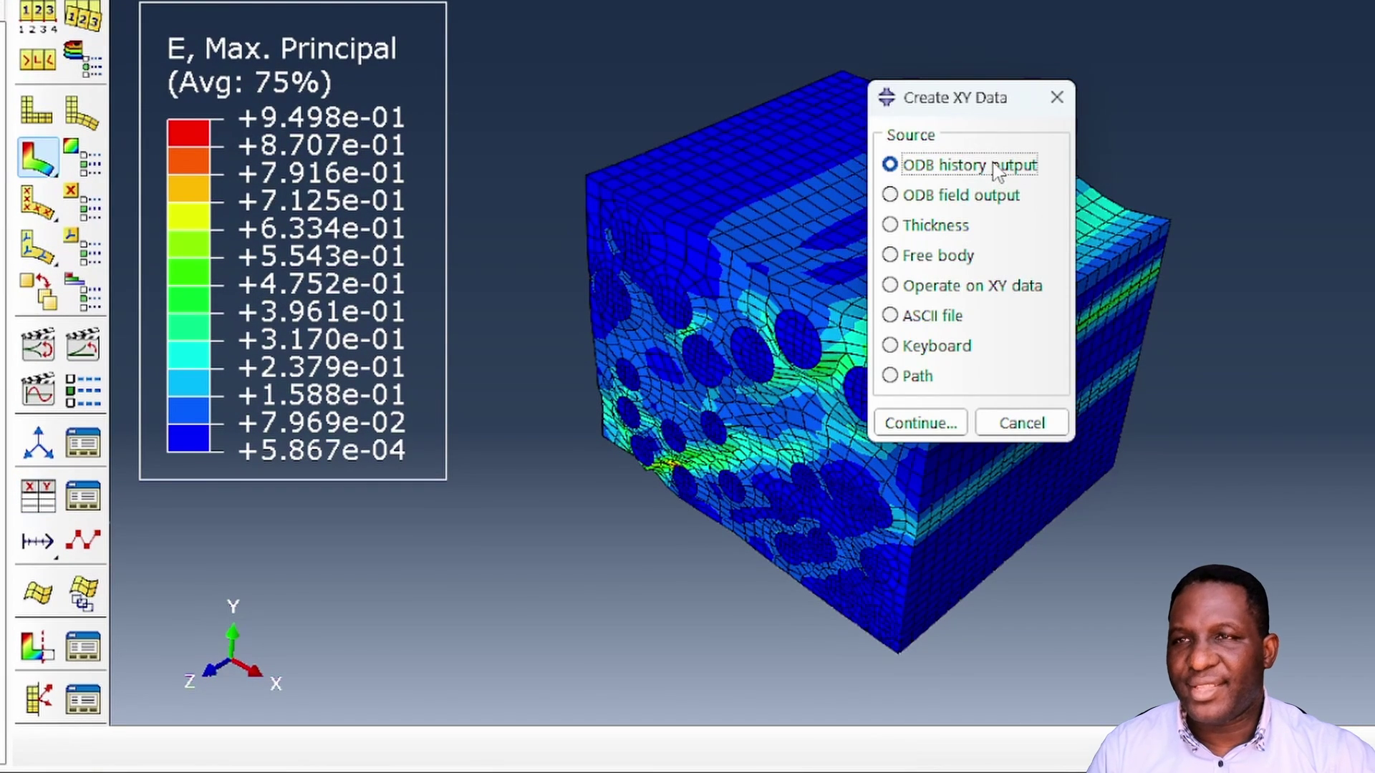
left_click(919, 422)
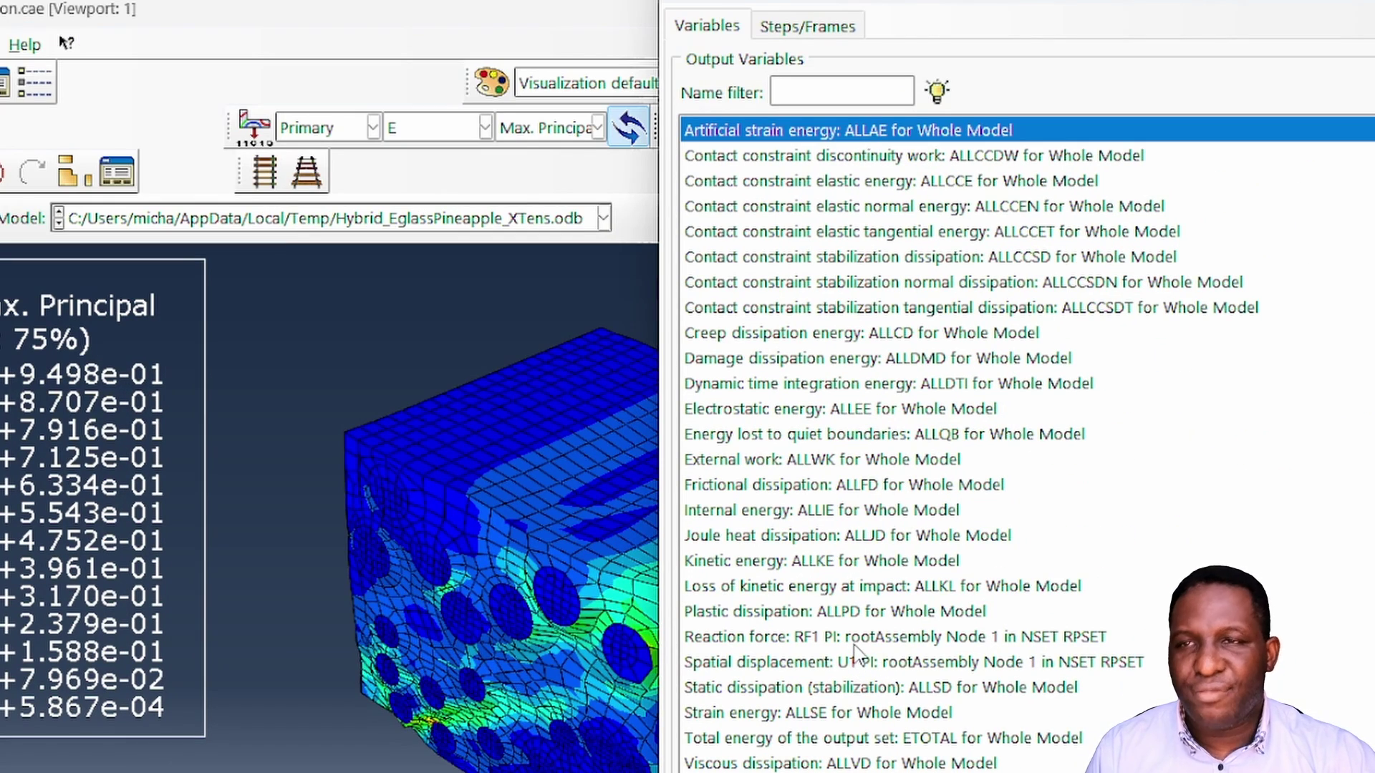
left_click(857, 637)
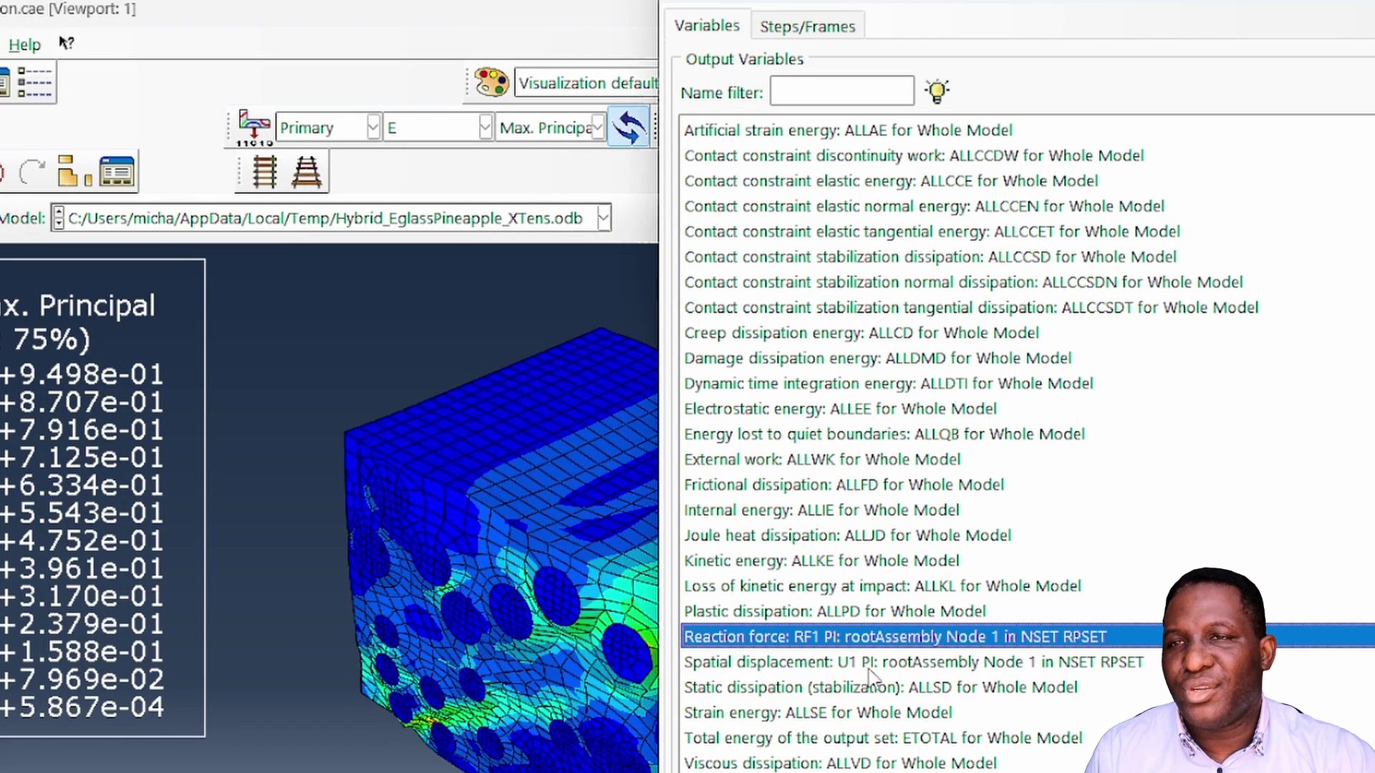
left_click(870, 662, "ctrl")
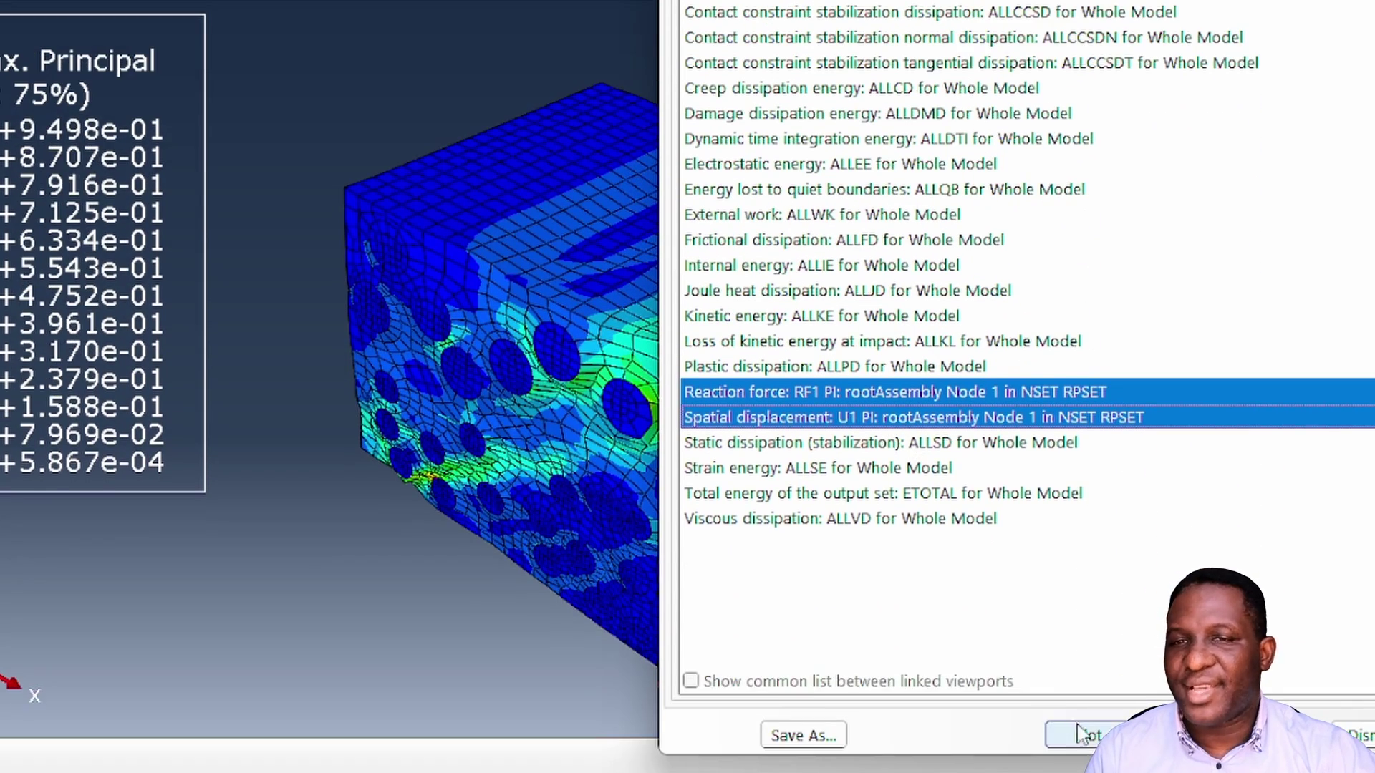
left_click(1082, 735)
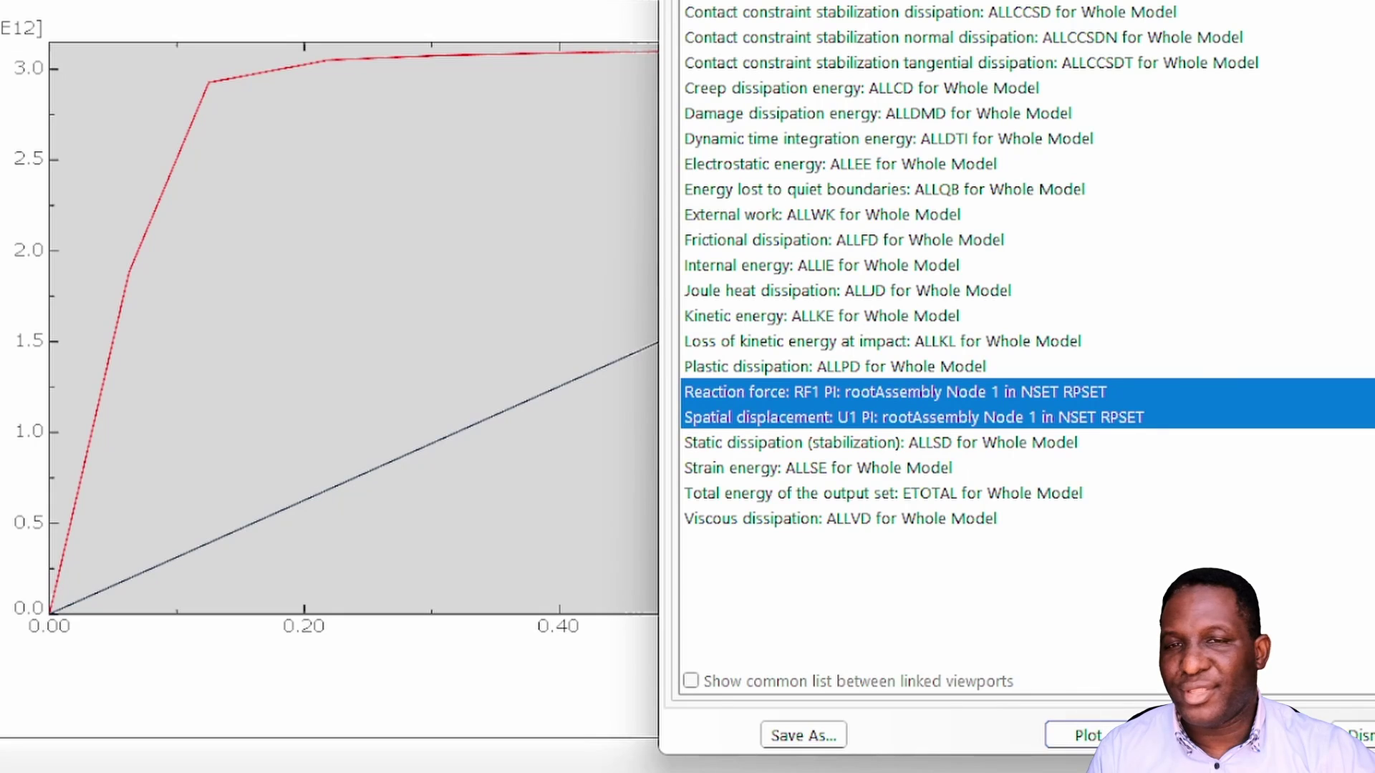
left_click(1355, 735)
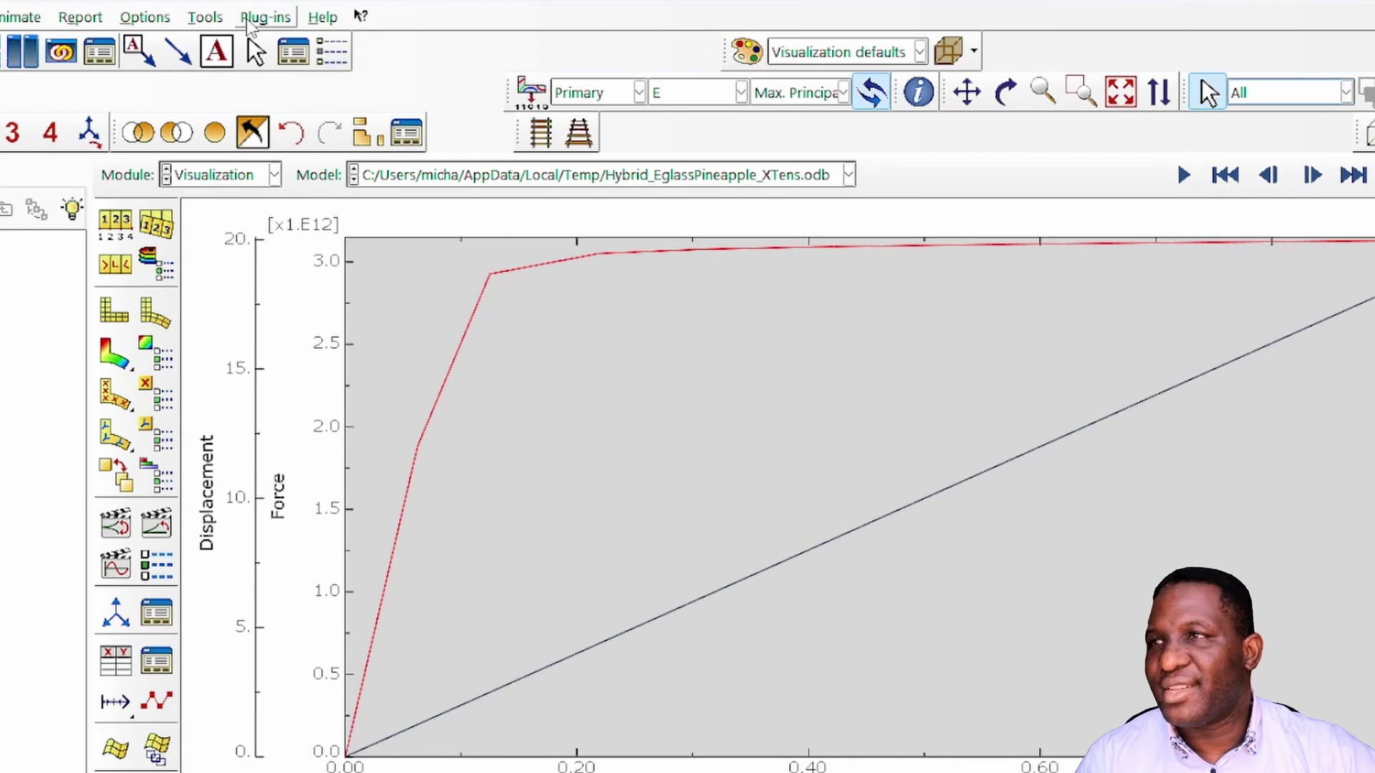
- Export the plotted X-tension force and displacement data to Excel with the Excel Utilities plug-in
left_click(264, 17)
mouse_move(280, 114)
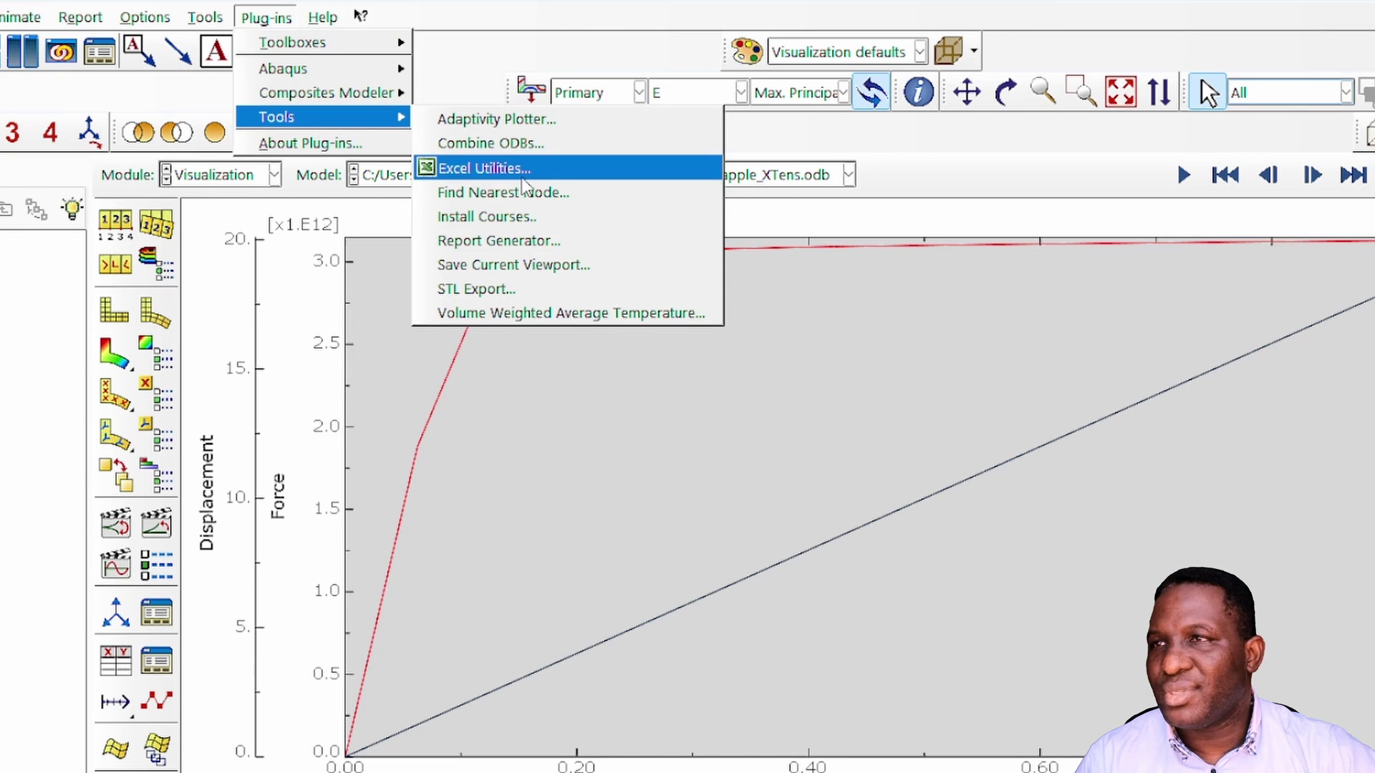
left_click(487, 165)
left_click(865, 417)
left_click(849, 628)
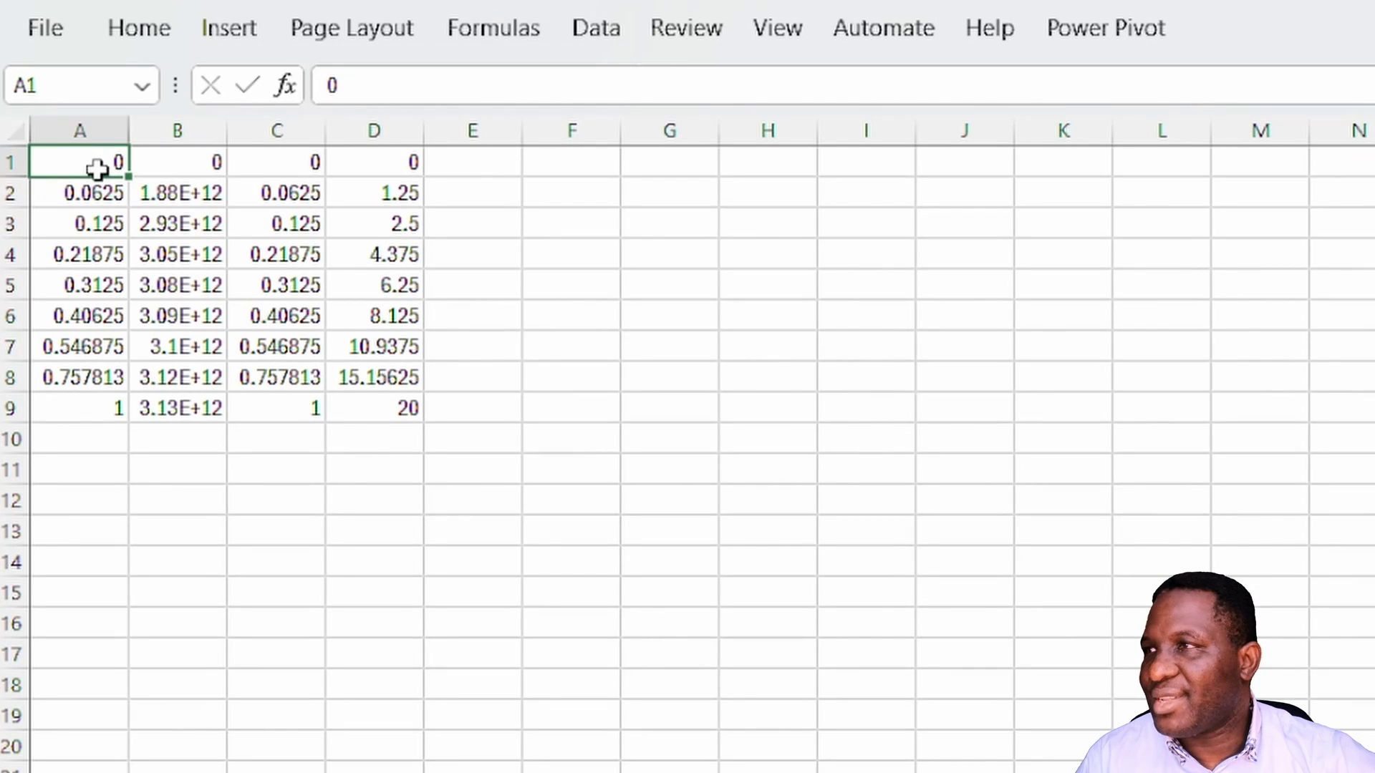
- Copy the exported data in A1:D9 into the time, RF1 and U1 columns of the XTension sheet, starting at A10
left_click_drag(101, 165, 411, 408)
key("ctrl+c")
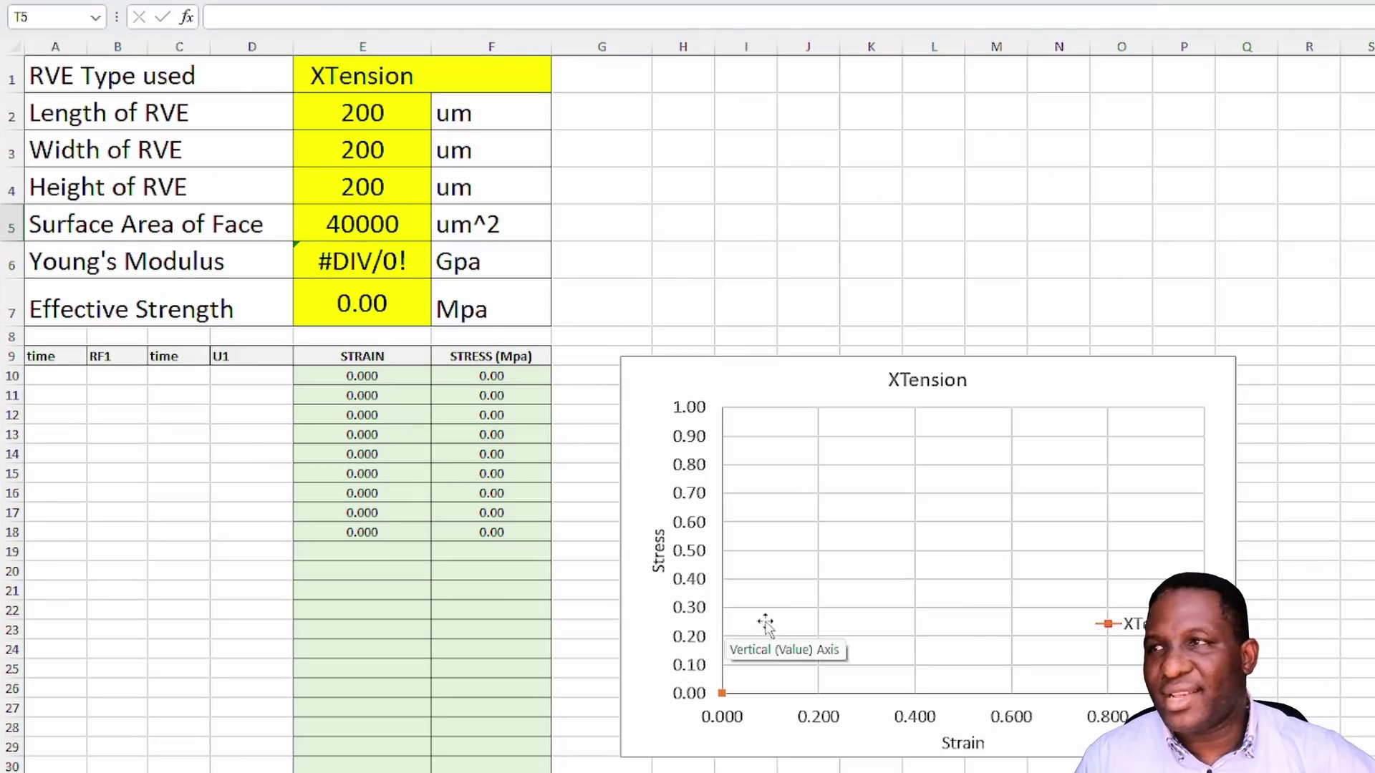
left_click(57, 374)
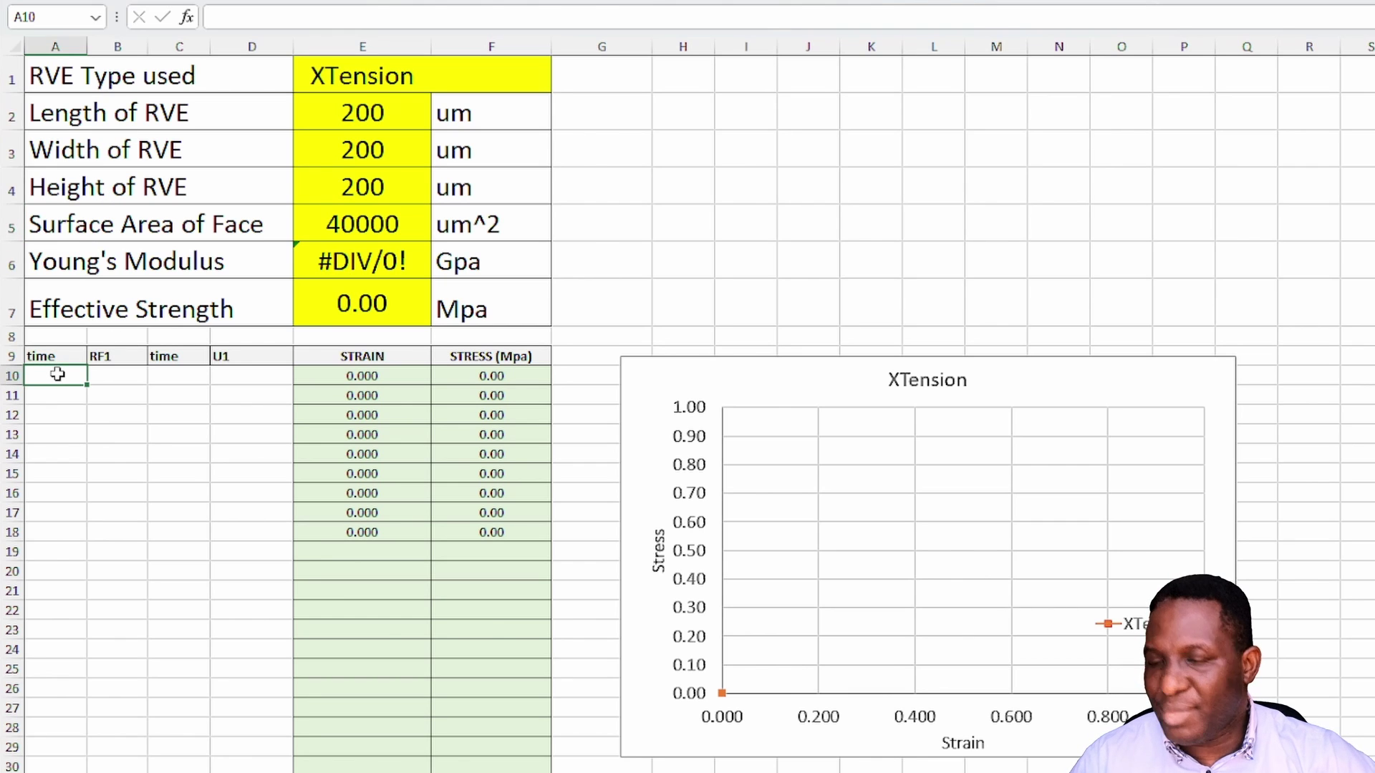
key("ctrl+v")
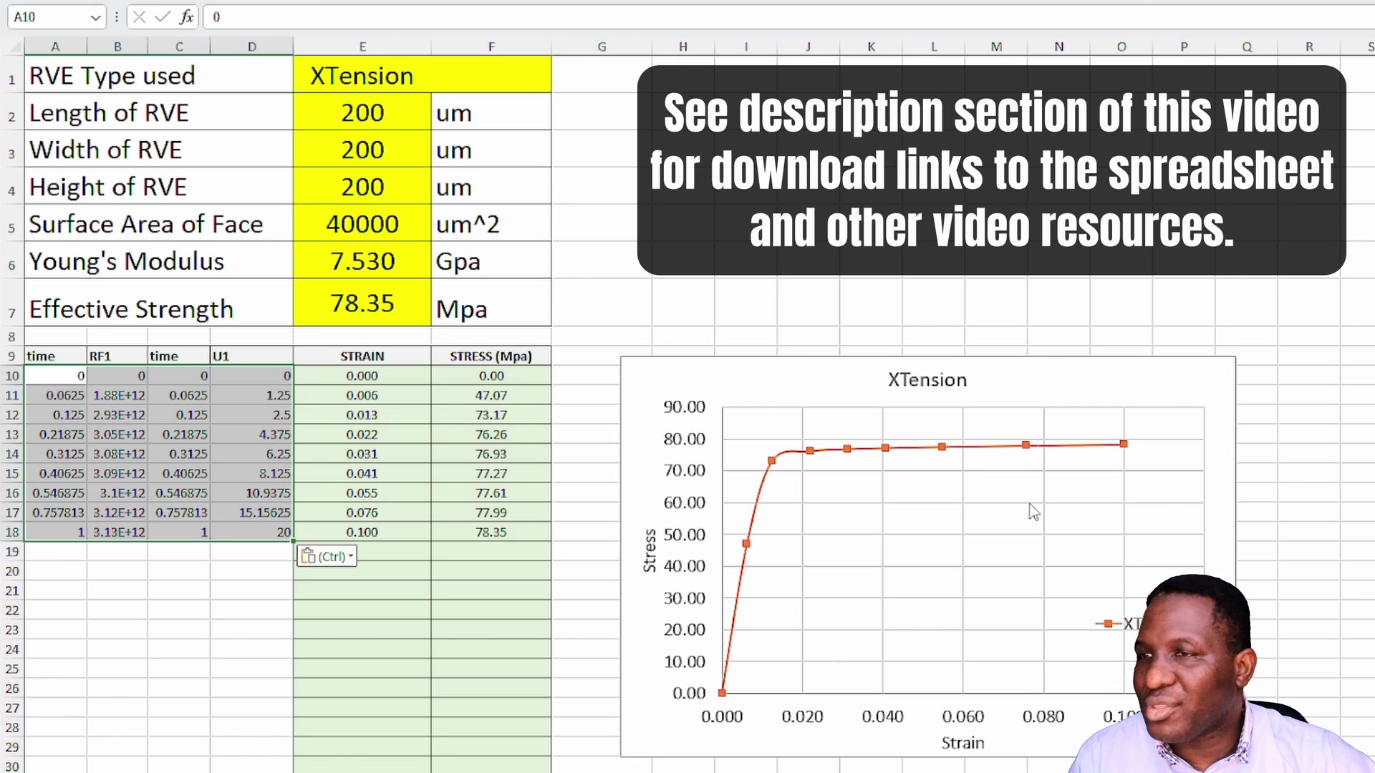
- Examine the RVE dimensions and the formula for the surface area of the face on the XTension sheet
left_click_drag(385, 109, 394, 193)
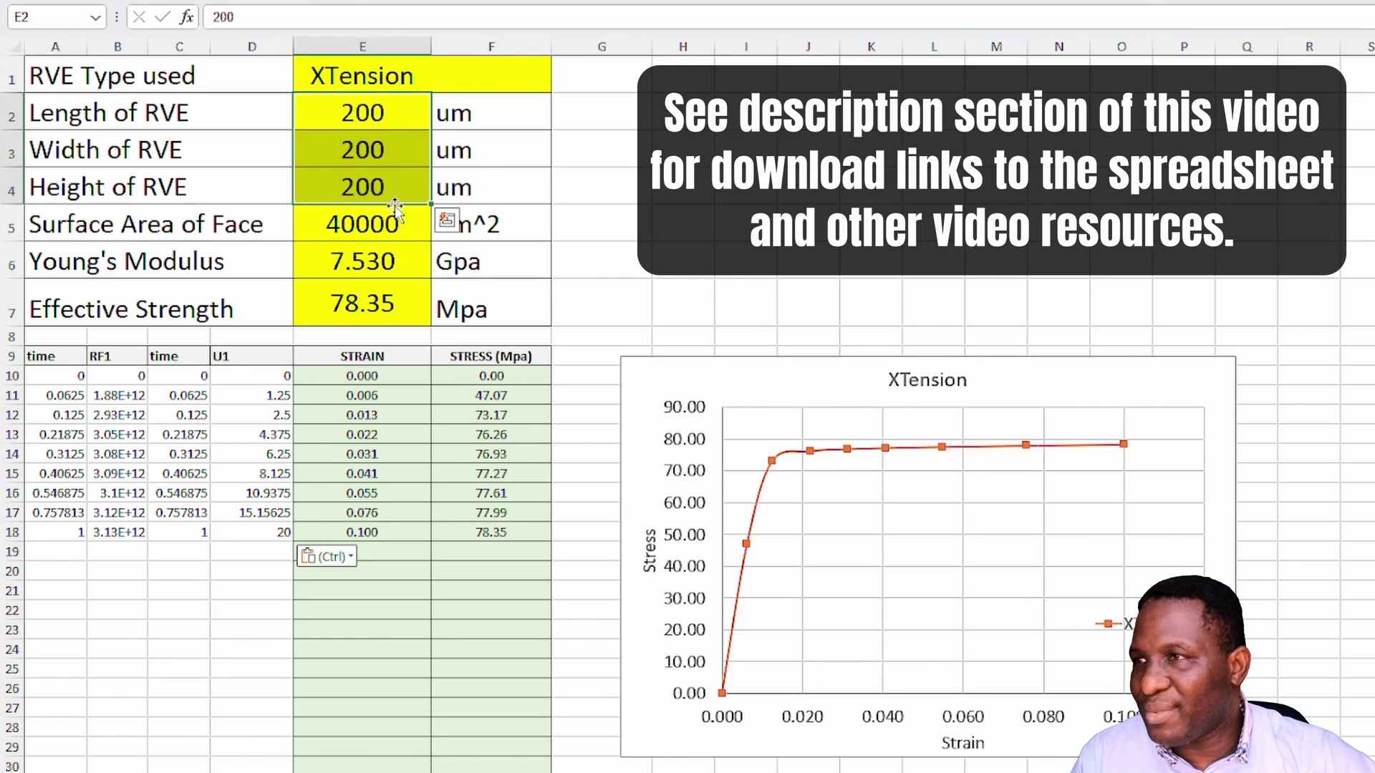
left_click(393, 237)
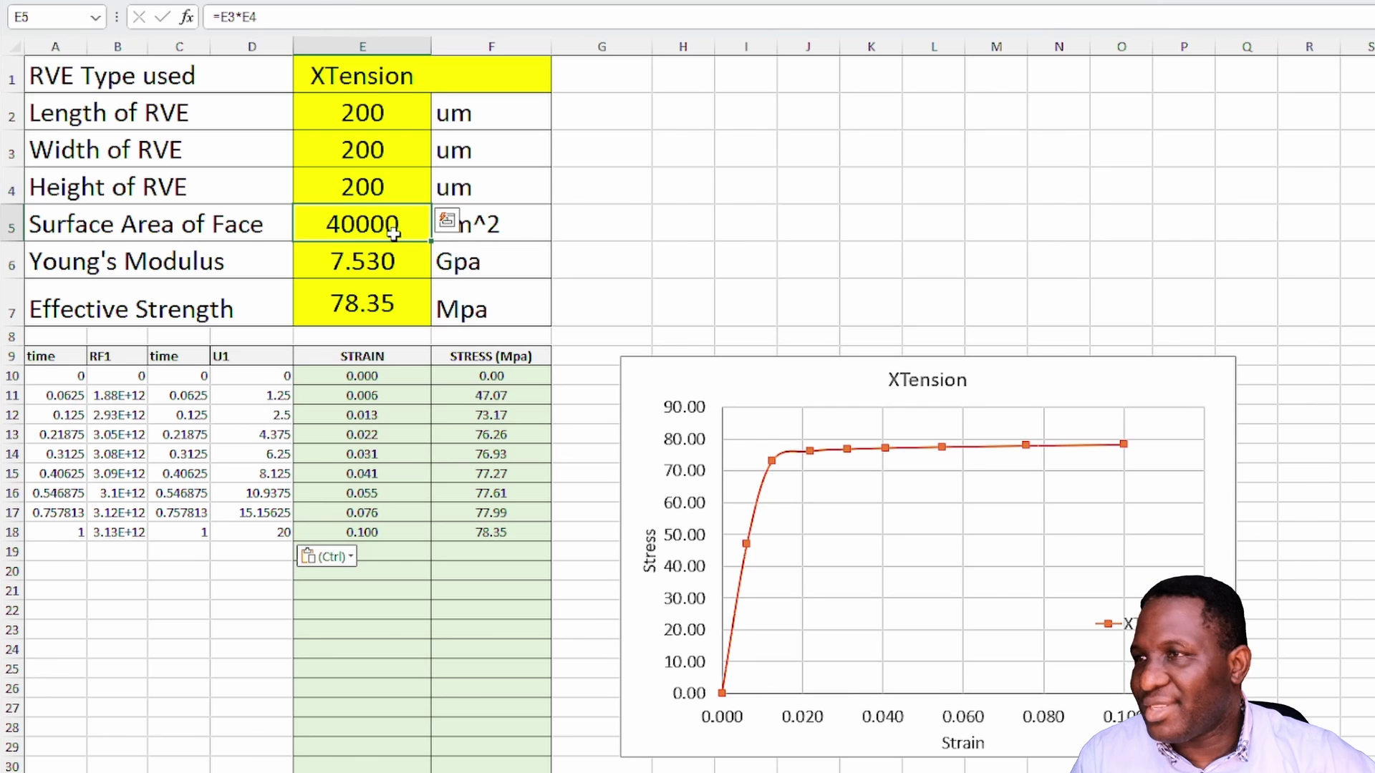
left_click(236, 18)
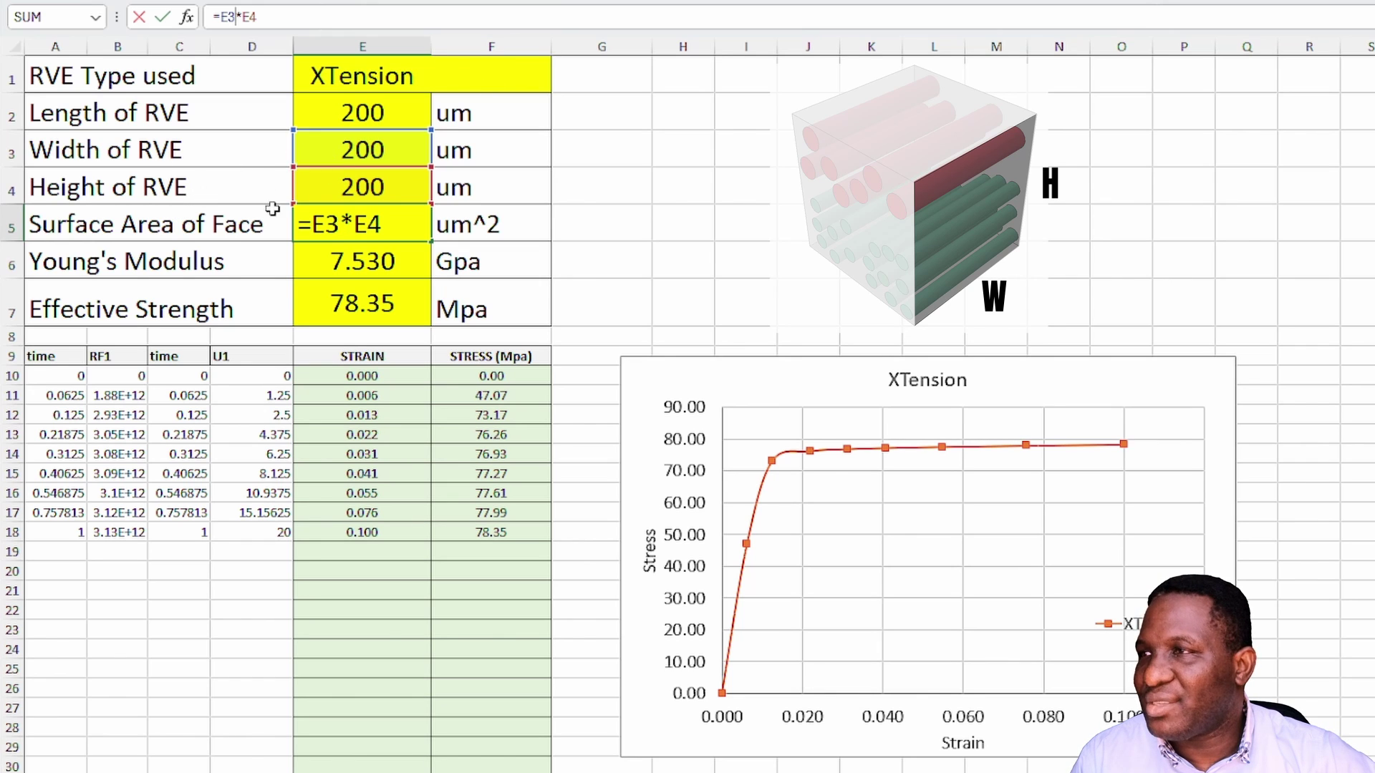
left_click(714, 208)
left_click(370, 230)
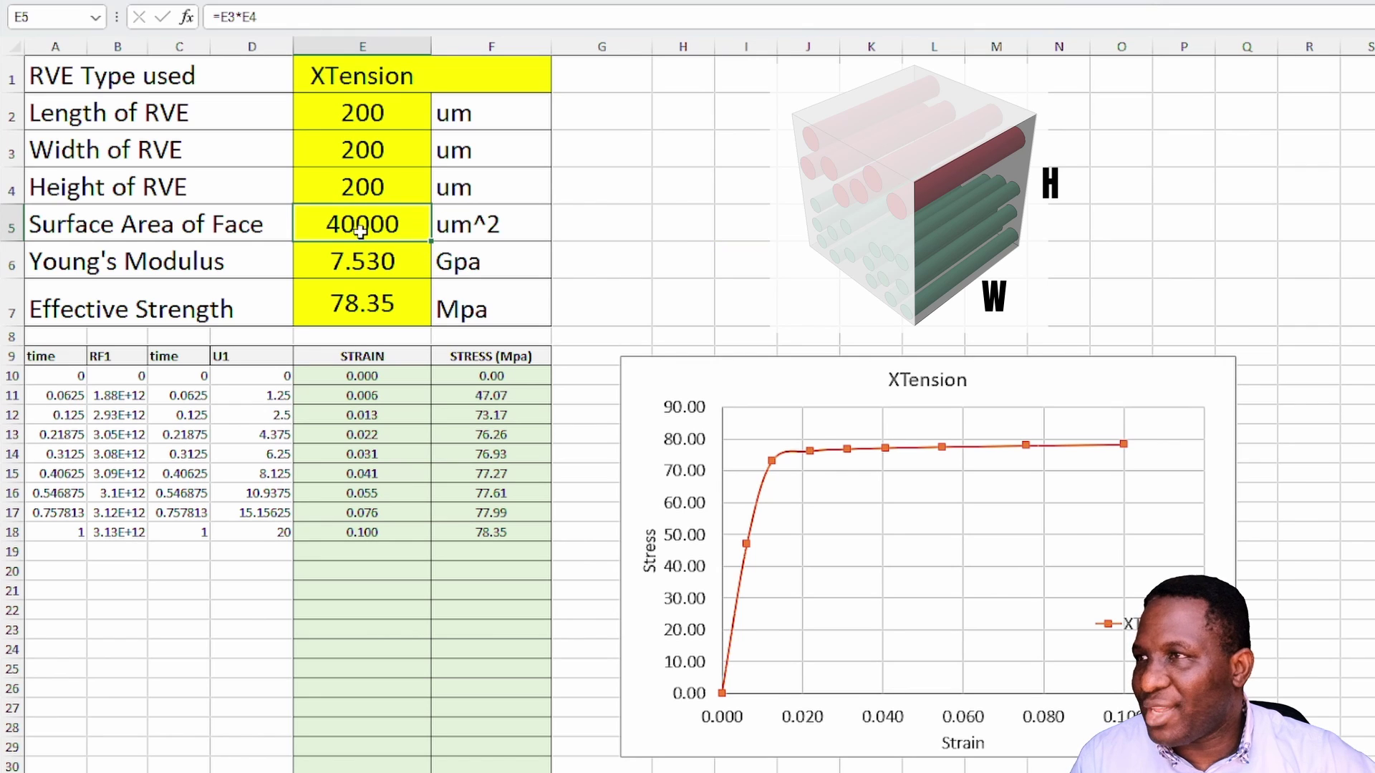
- Examine the SLOPE formula for Young's modulus and the MAX formula for effective strength on the XTension sheet
left_click(369, 270)
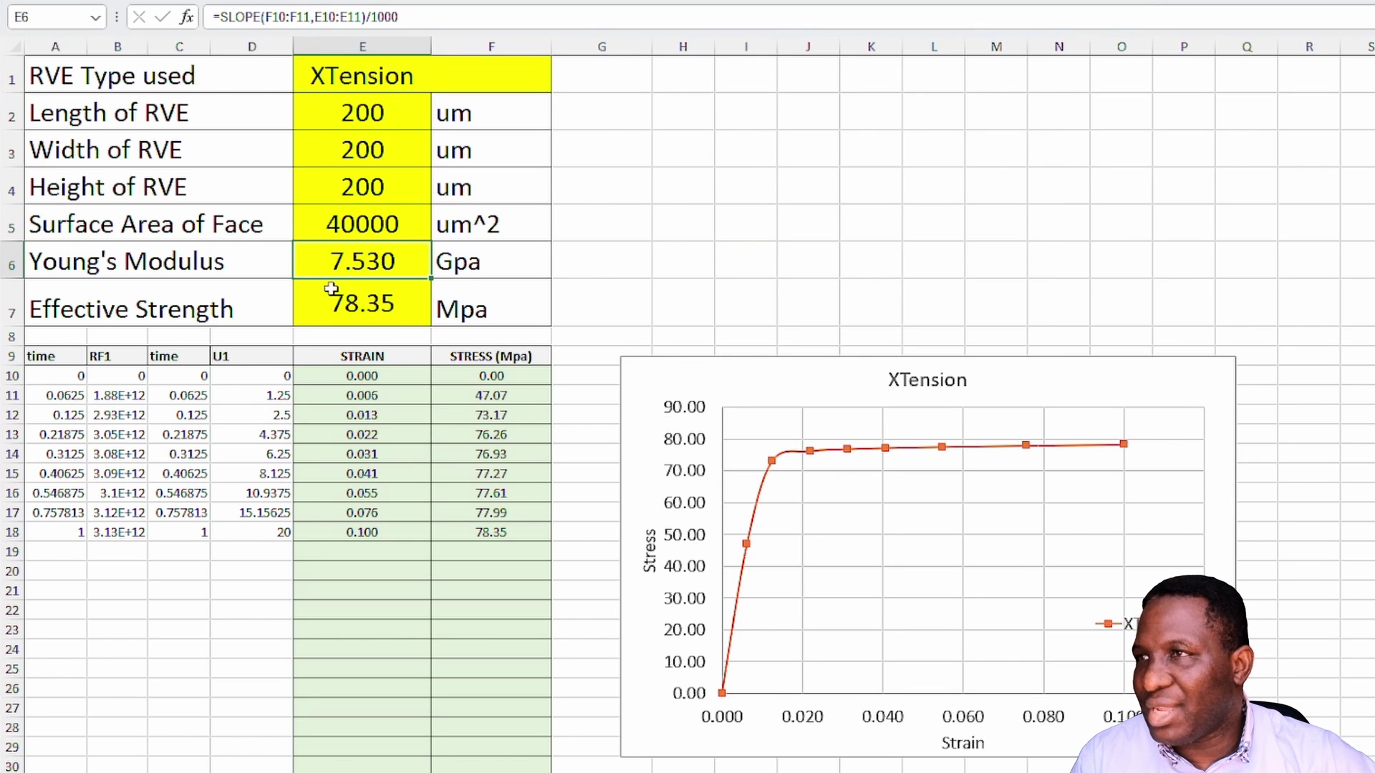
left_click(312, 17)
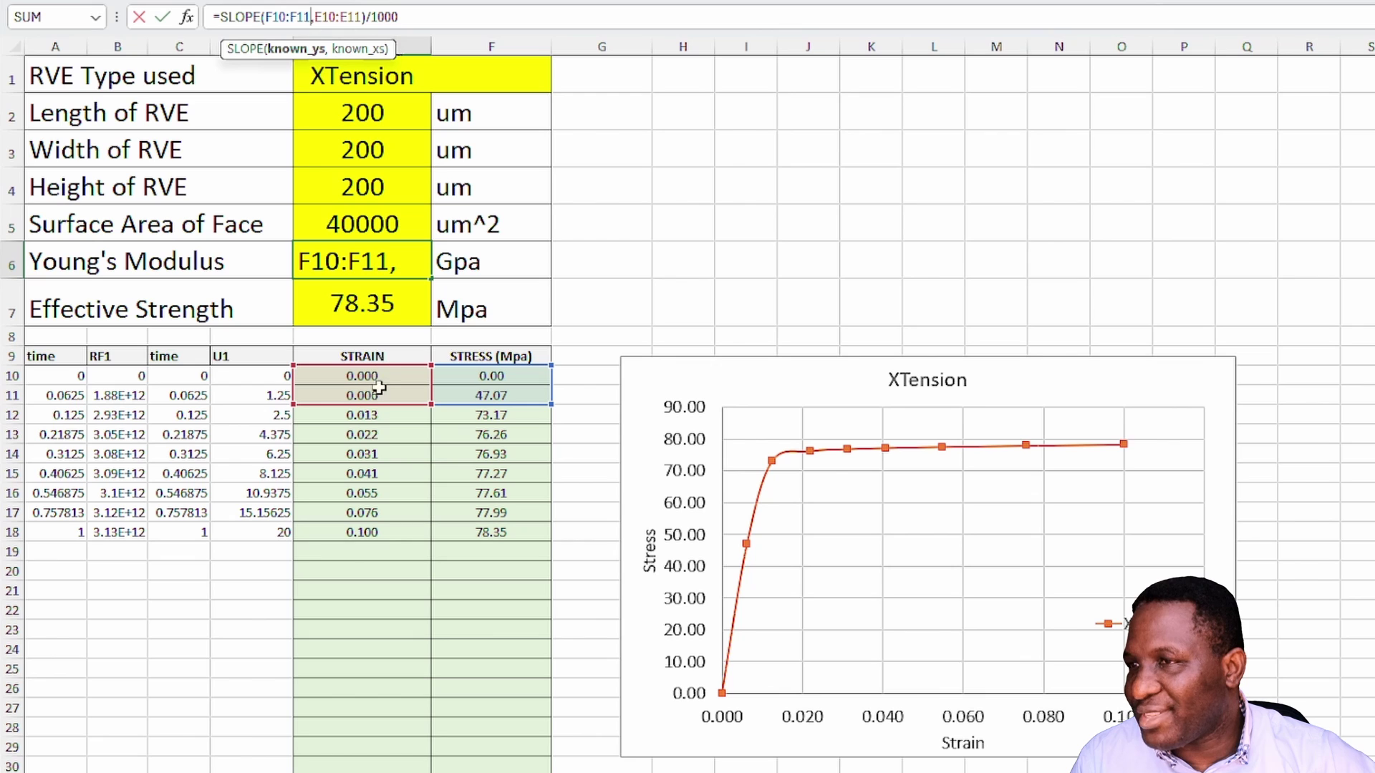
key("Return")
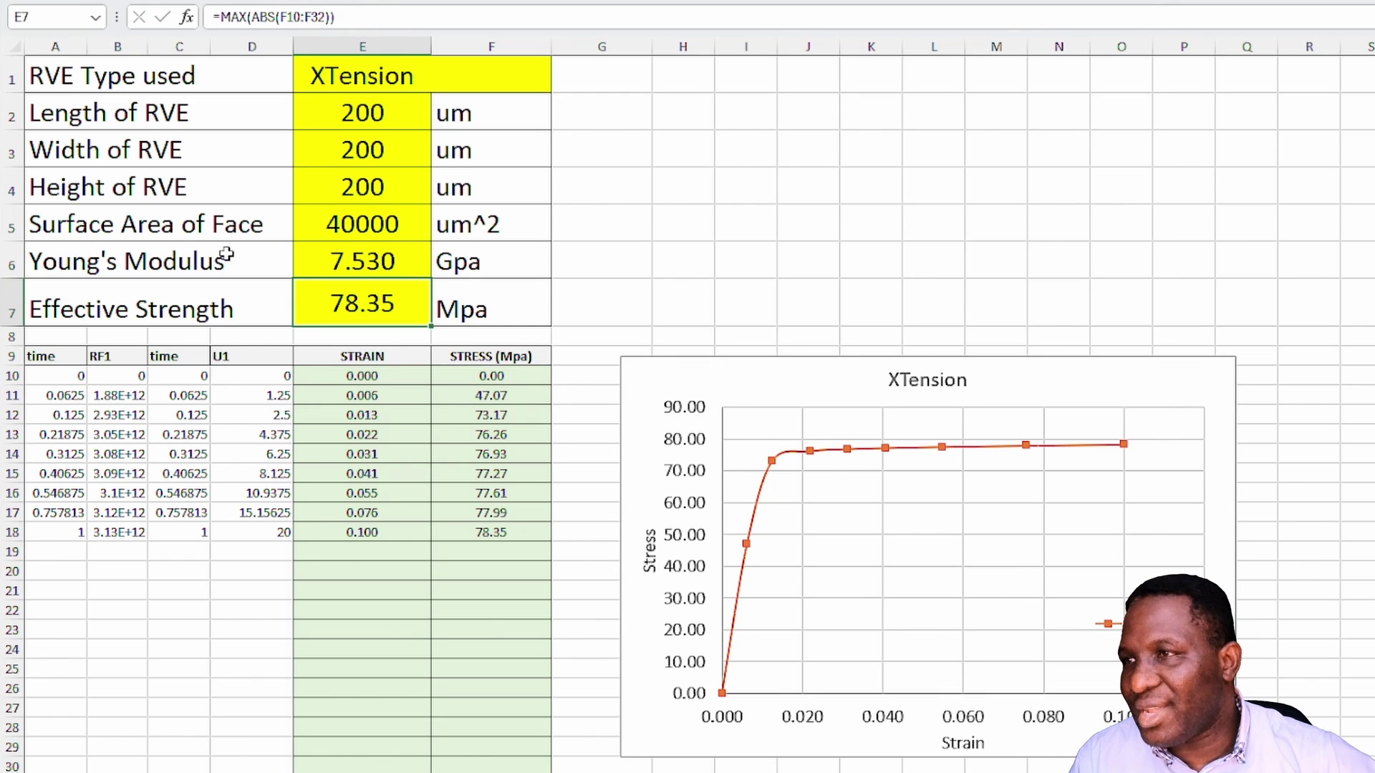
left_click(288, 22)
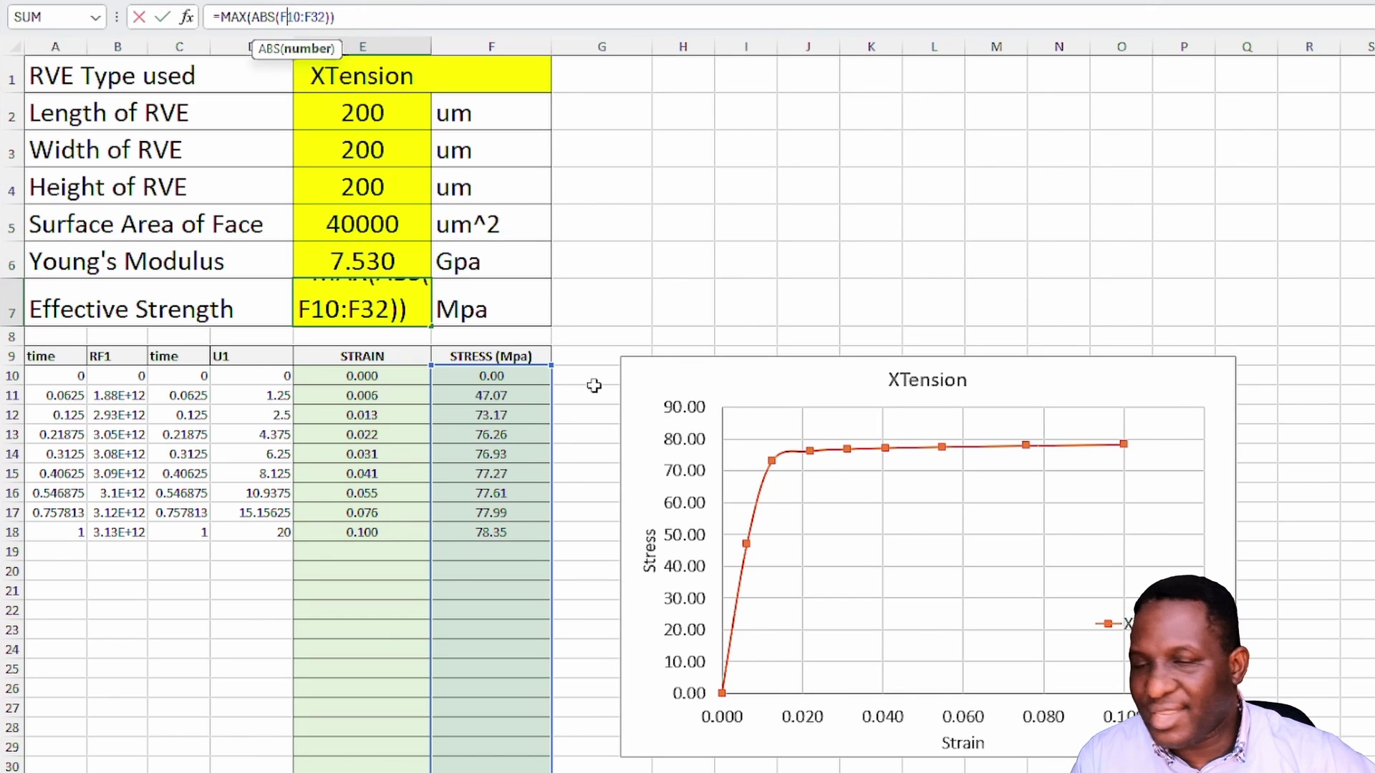
key("Return")
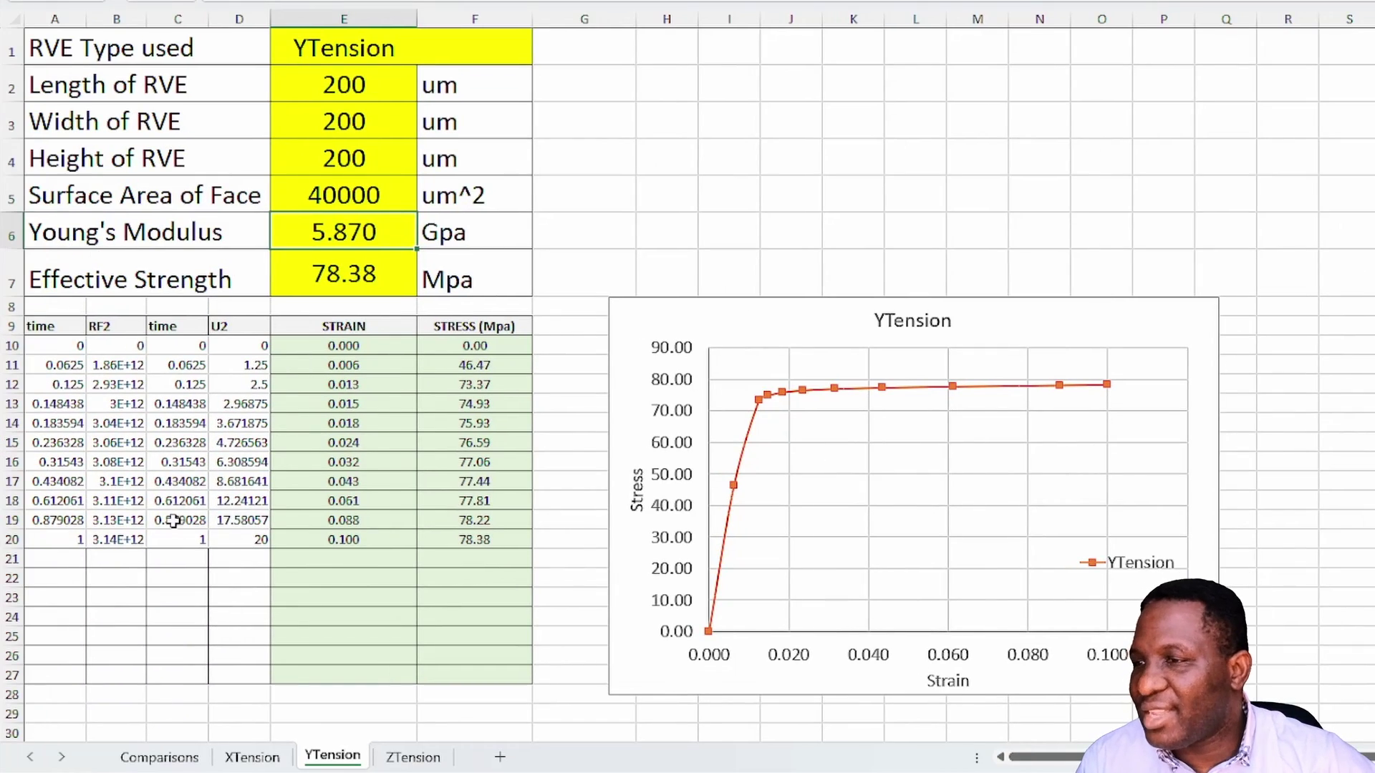
- Review the ZTension sheet's stress-strain results and the Comparisons sheet of effective properties for all three load directions
left_click(413, 757)
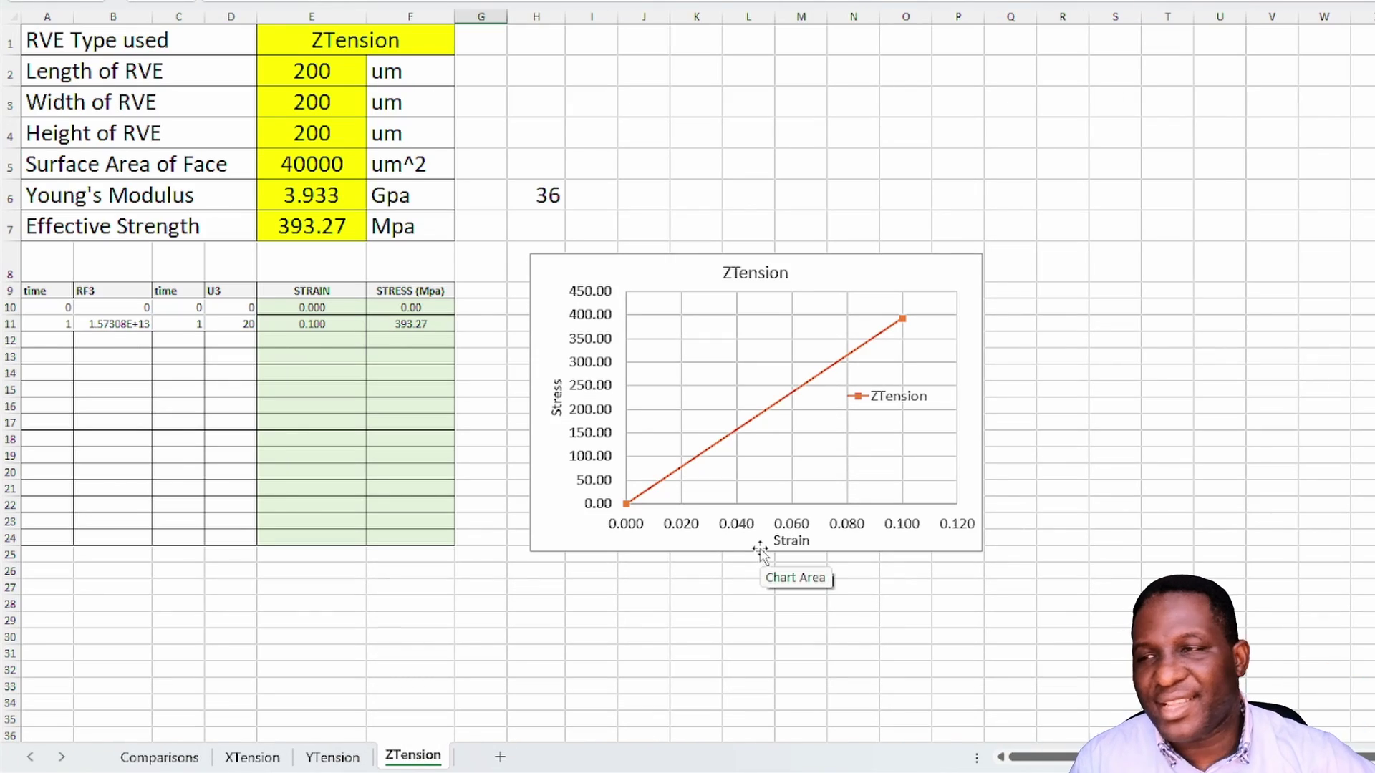
left_click(159, 757)
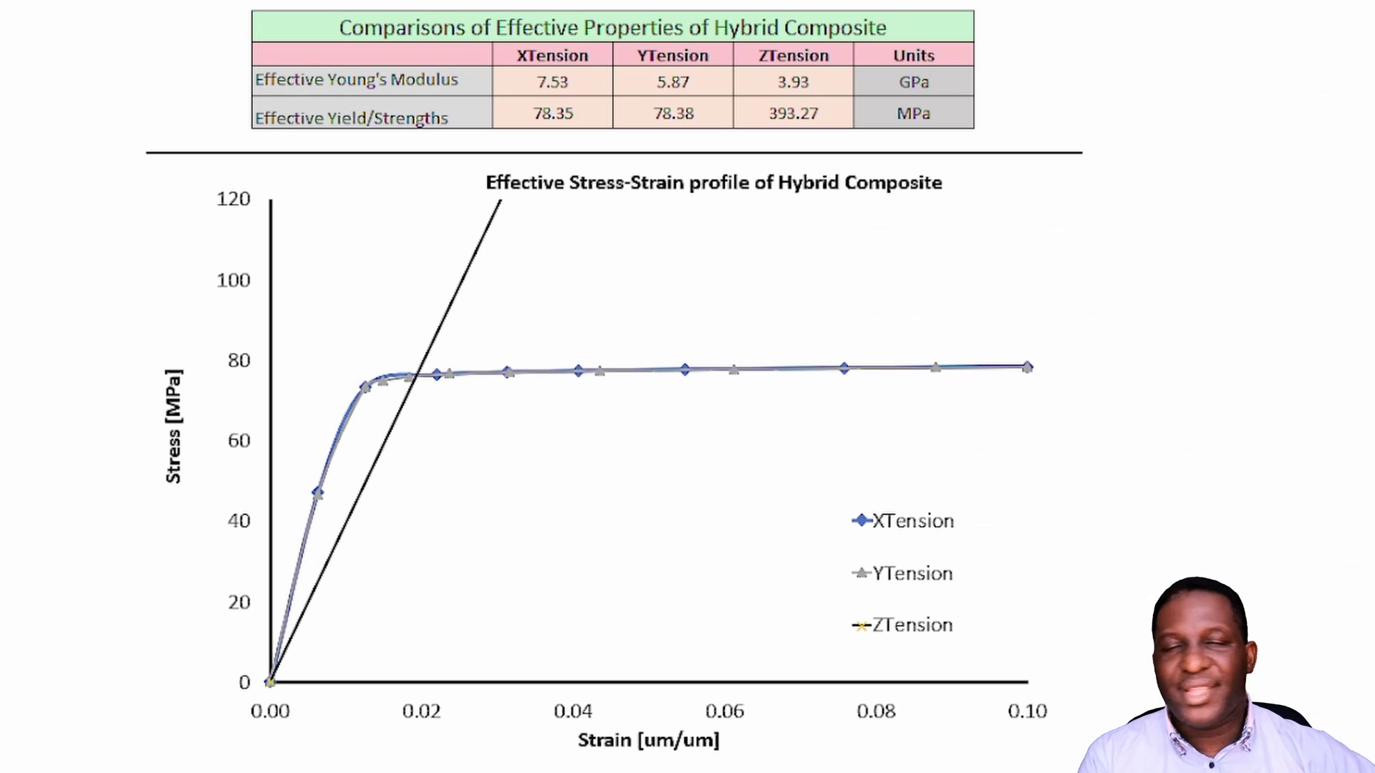